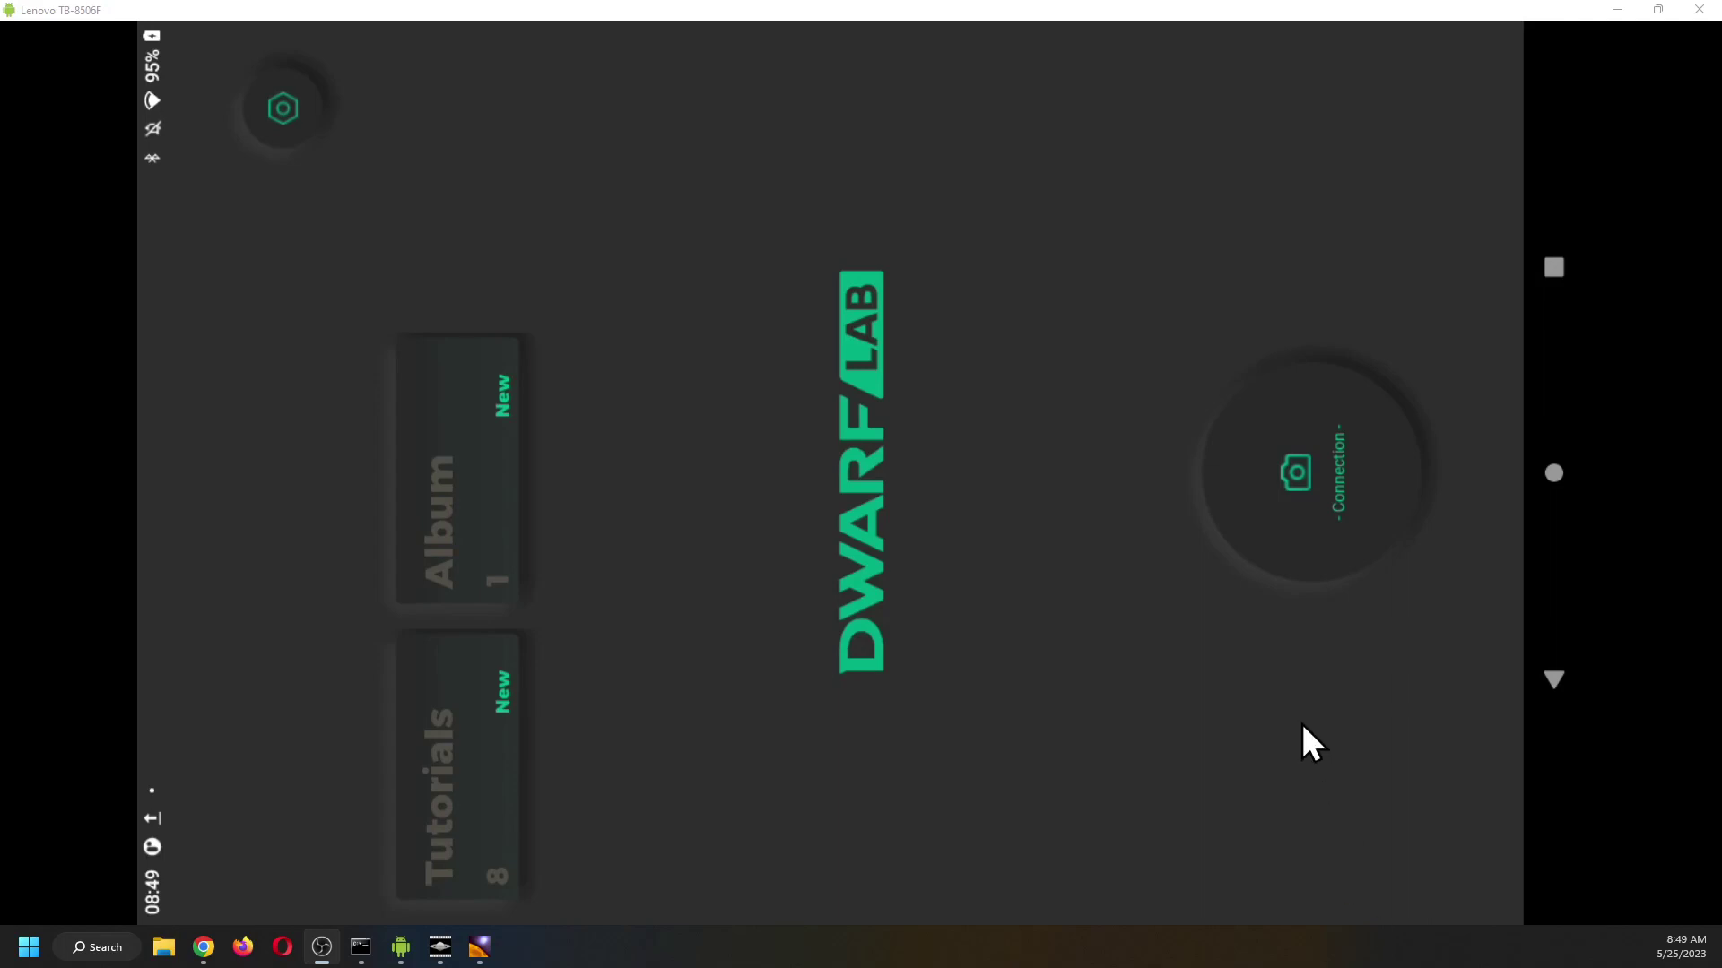
# Search for the nearby DWARF camera and pick the found device to connect to it
pyautogui.click(1298, 473)
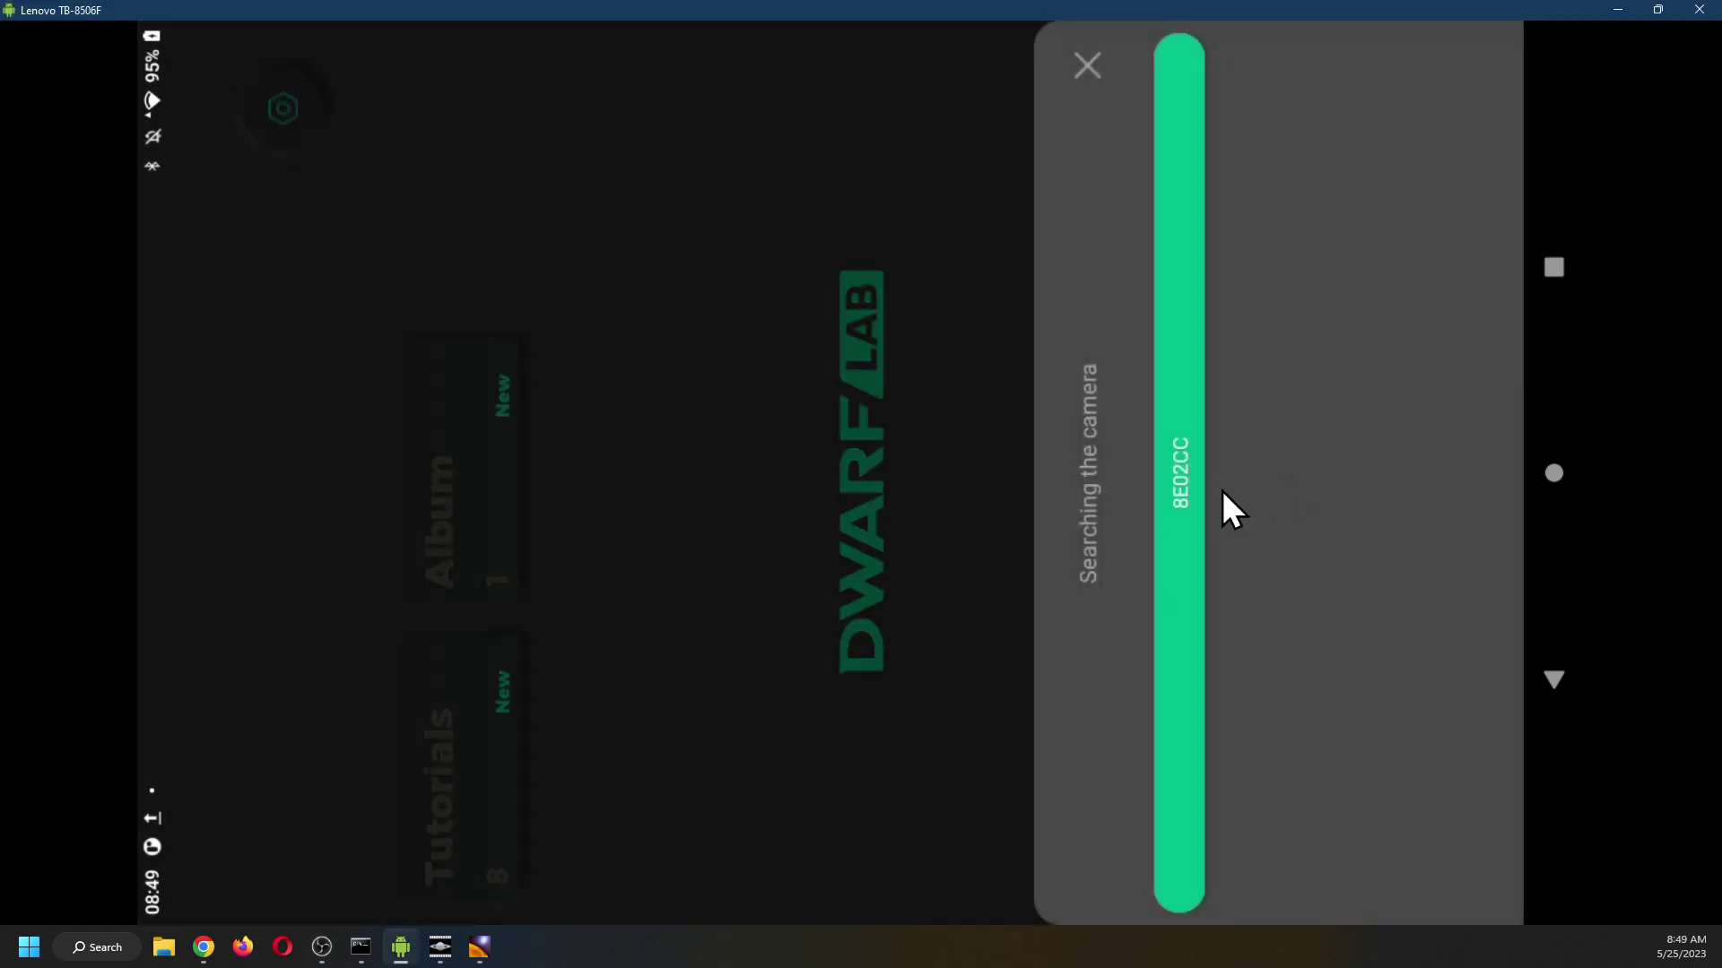
pyautogui.click(1179, 493)
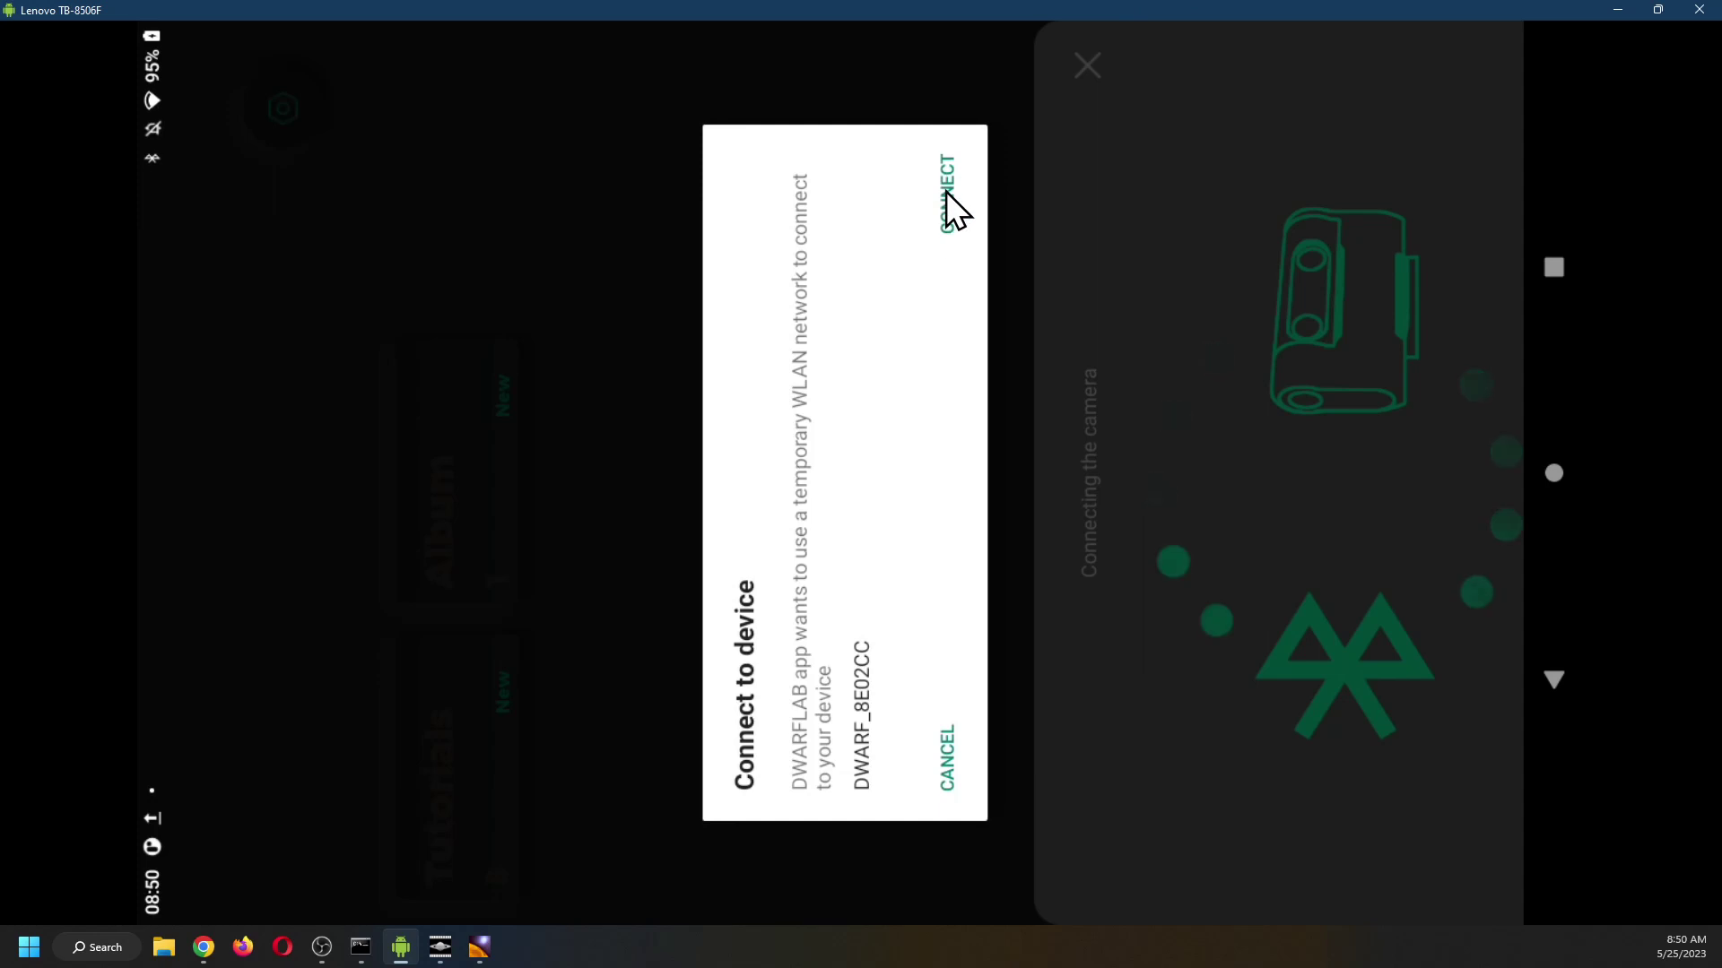
# Join the camera's temporary WLAN, then slew the mount with the joystick until the Sun is centred
pyautogui.click(946, 193)
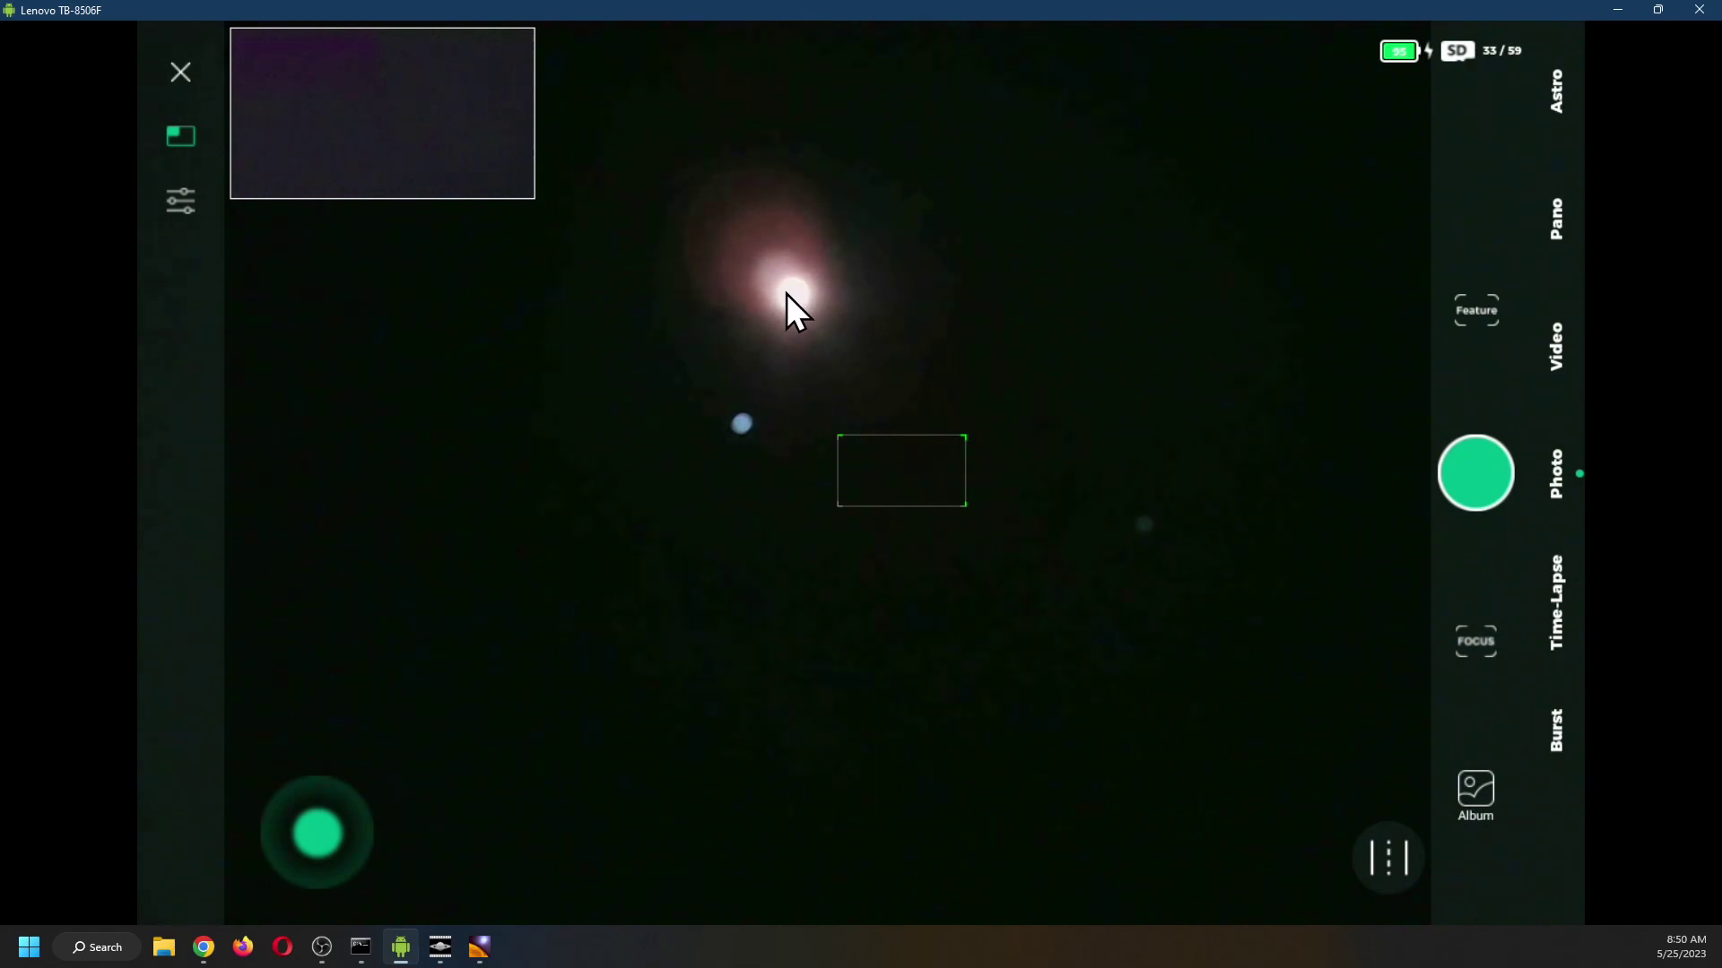
pyautogui.click(314, 759)
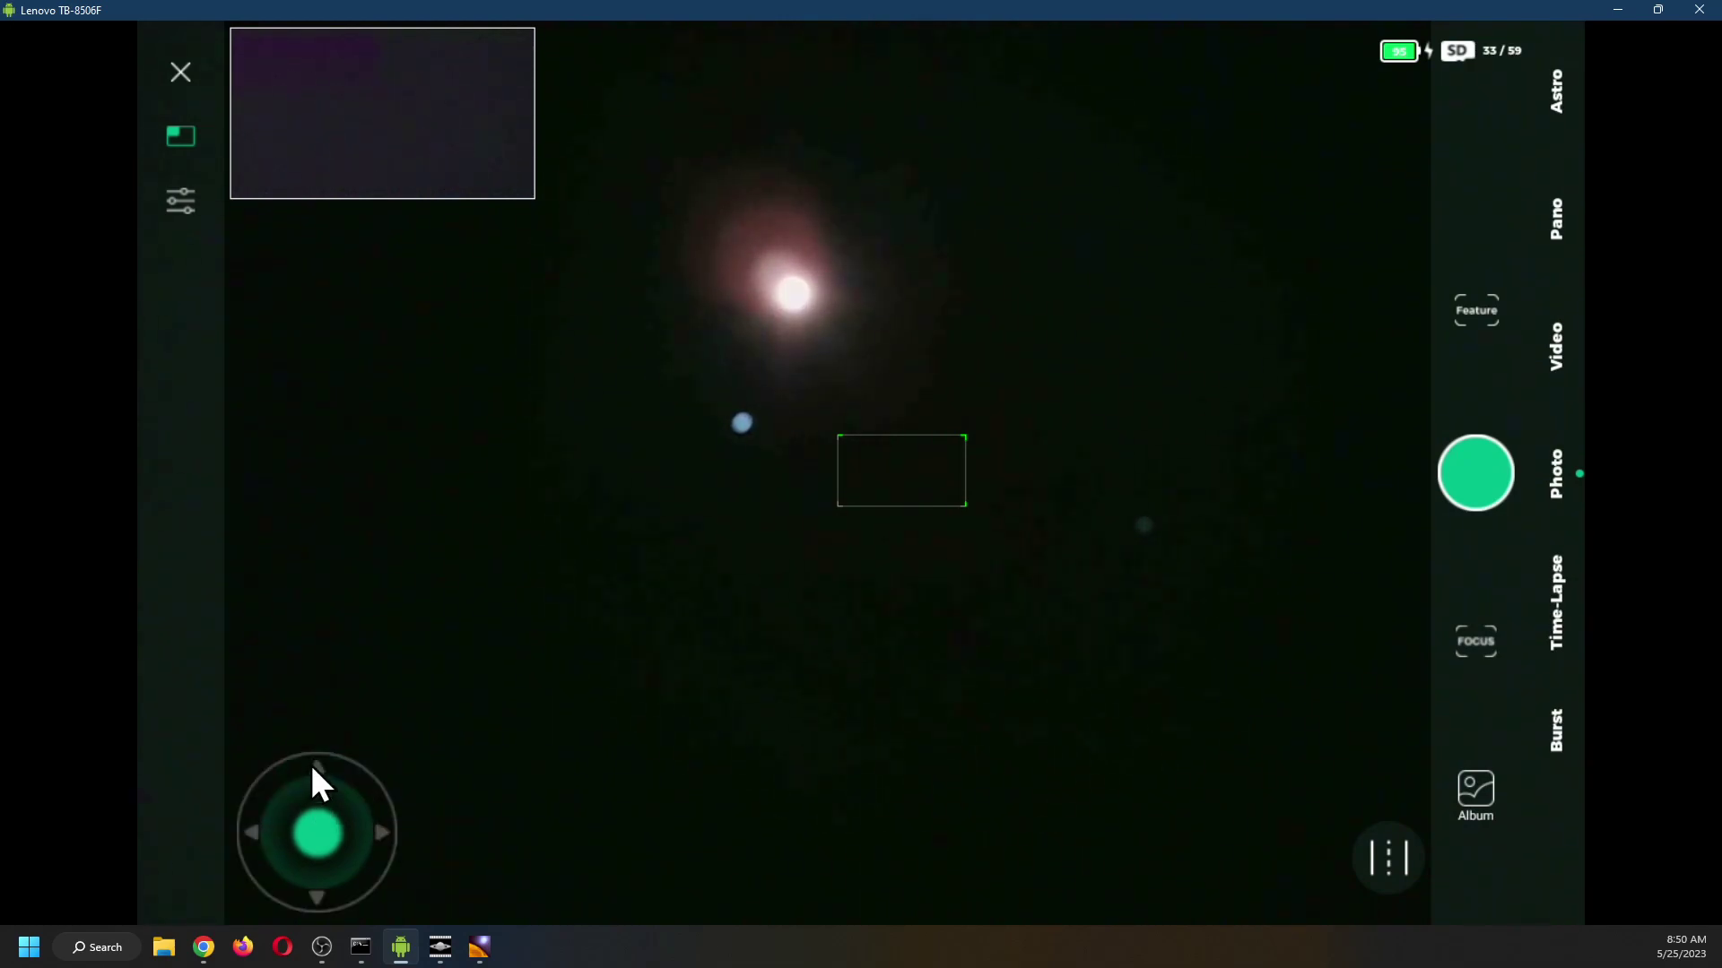
pyautogui.moveTo(313, 767); pyautogui.dragTo(320, 764)
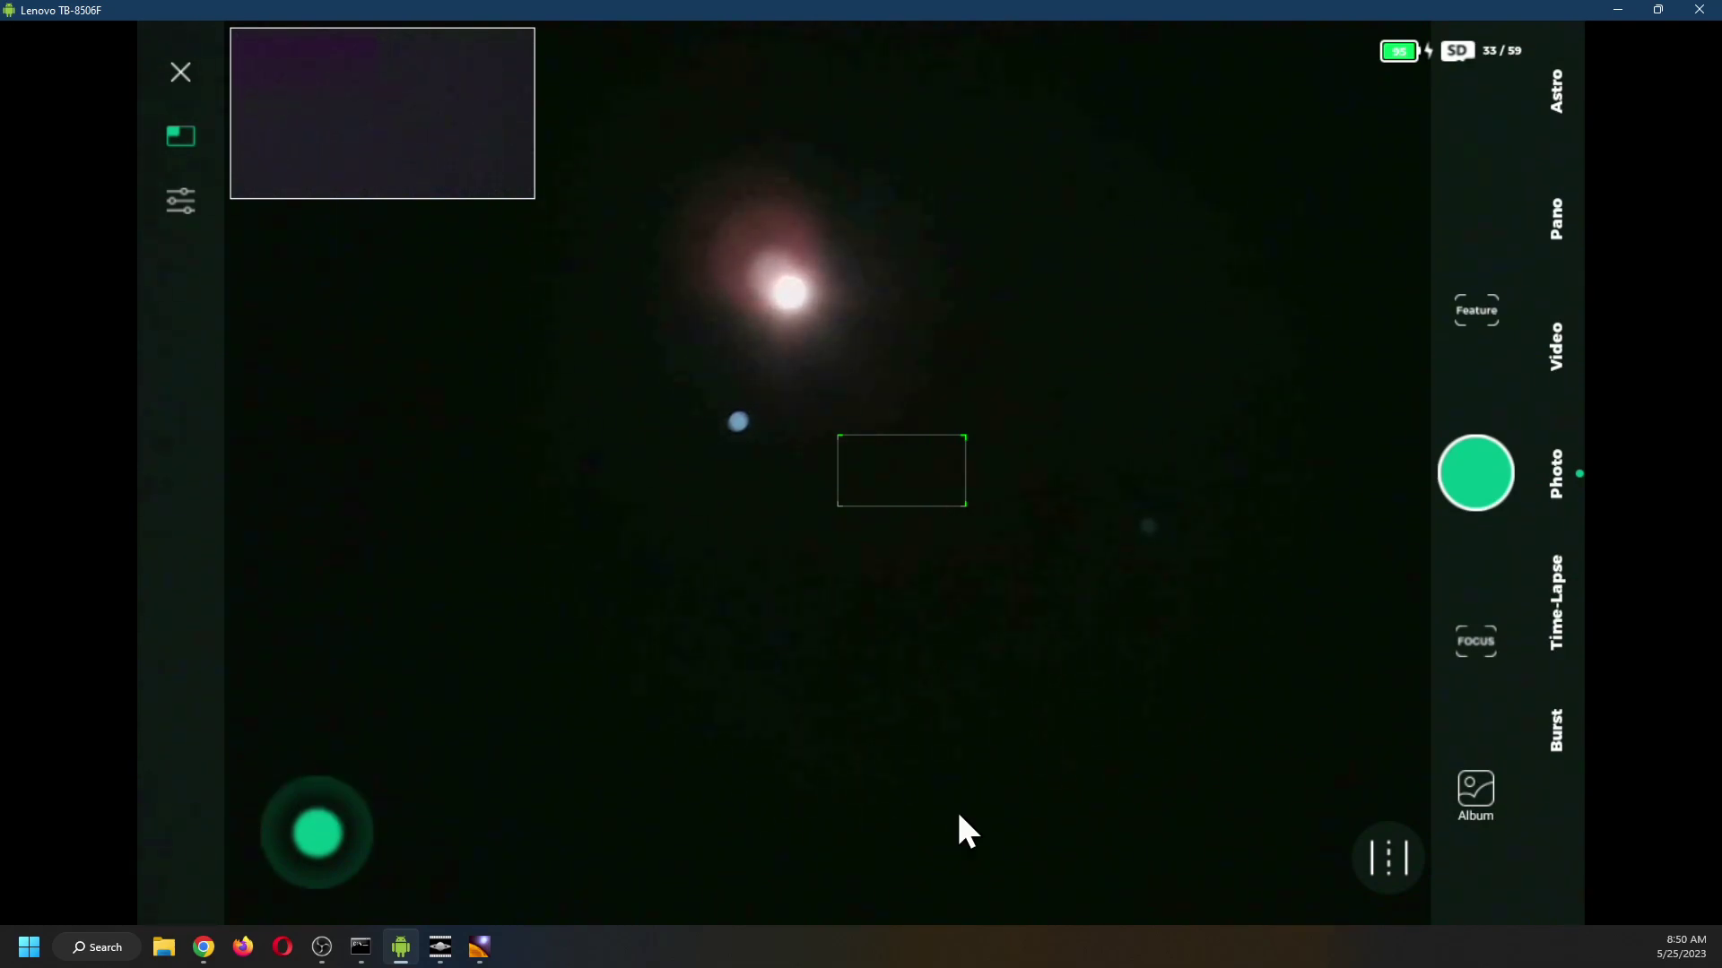
pyautogui.click(1390, 850)
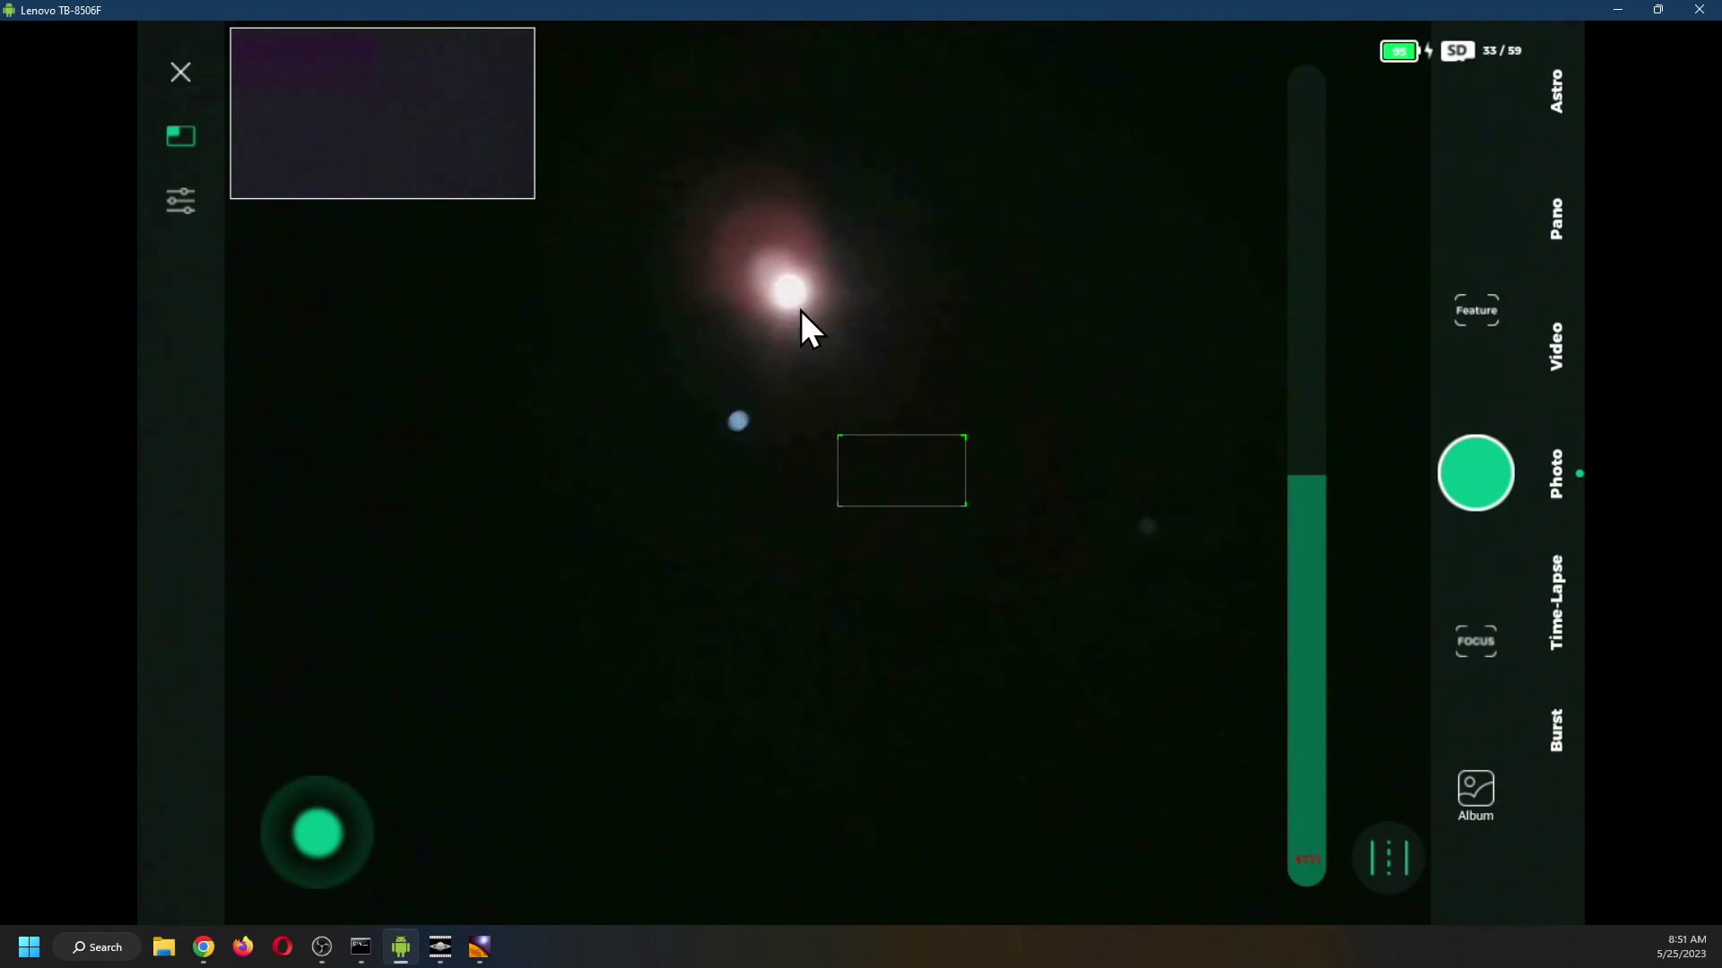
pyautogui.moveTo(360, 764); pyautogui.dragTo(328, 763)
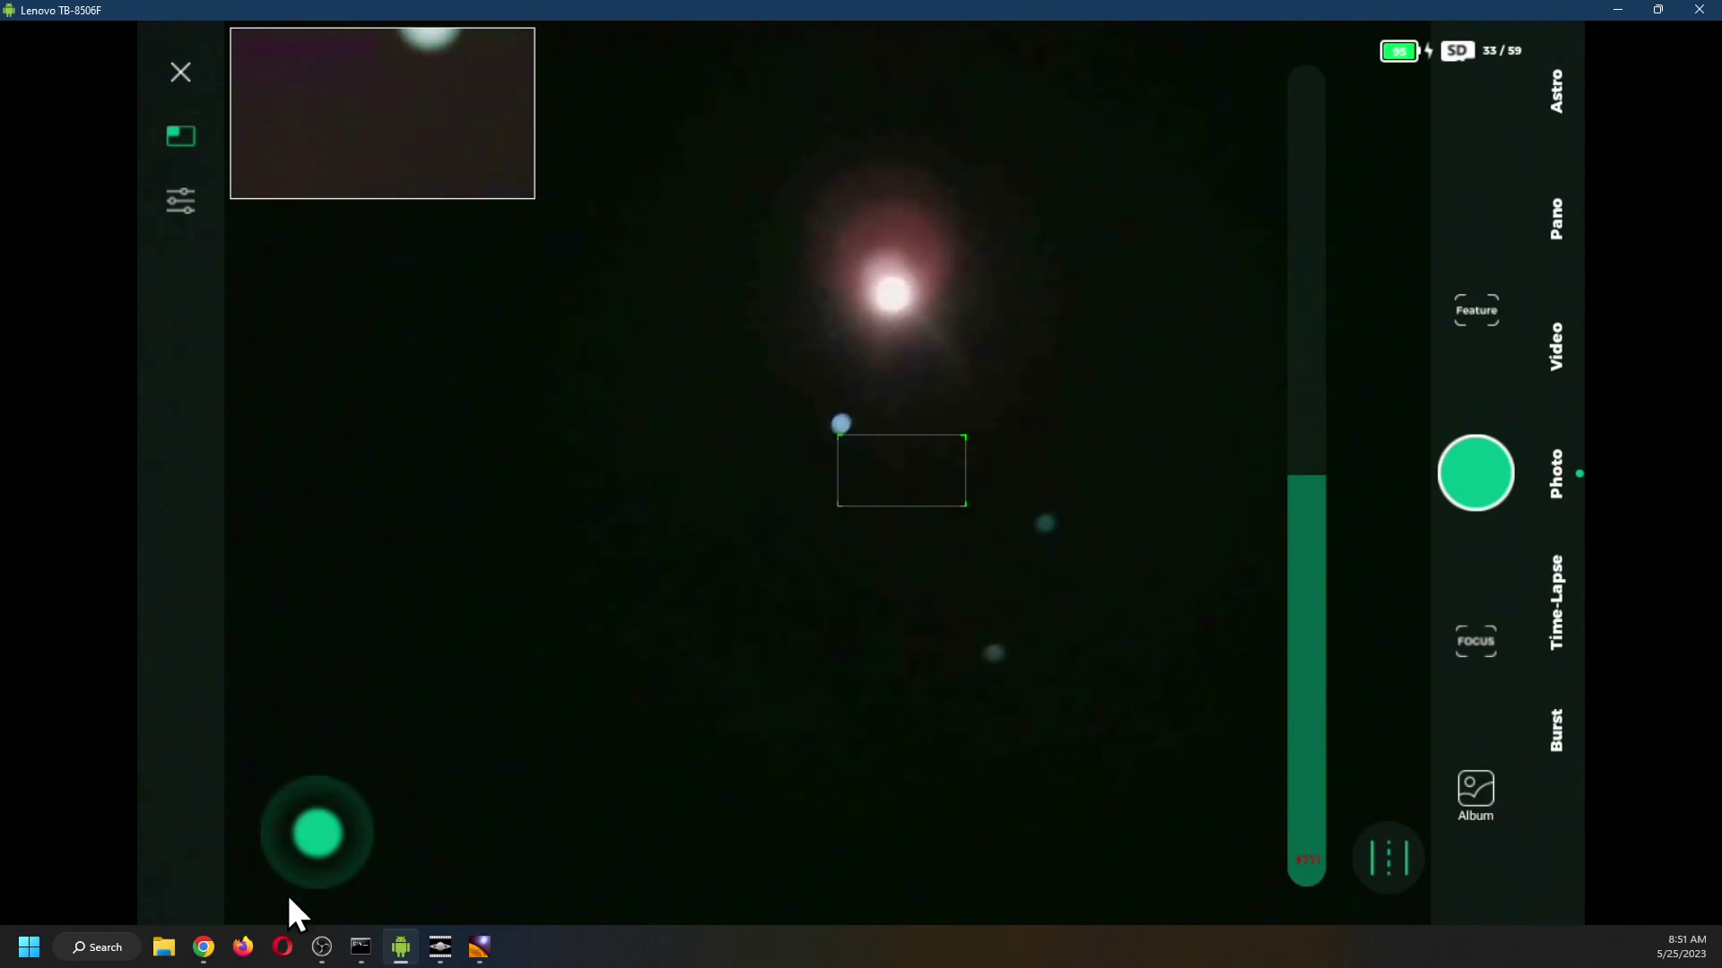
pyautogui.moveTo(320, 755)
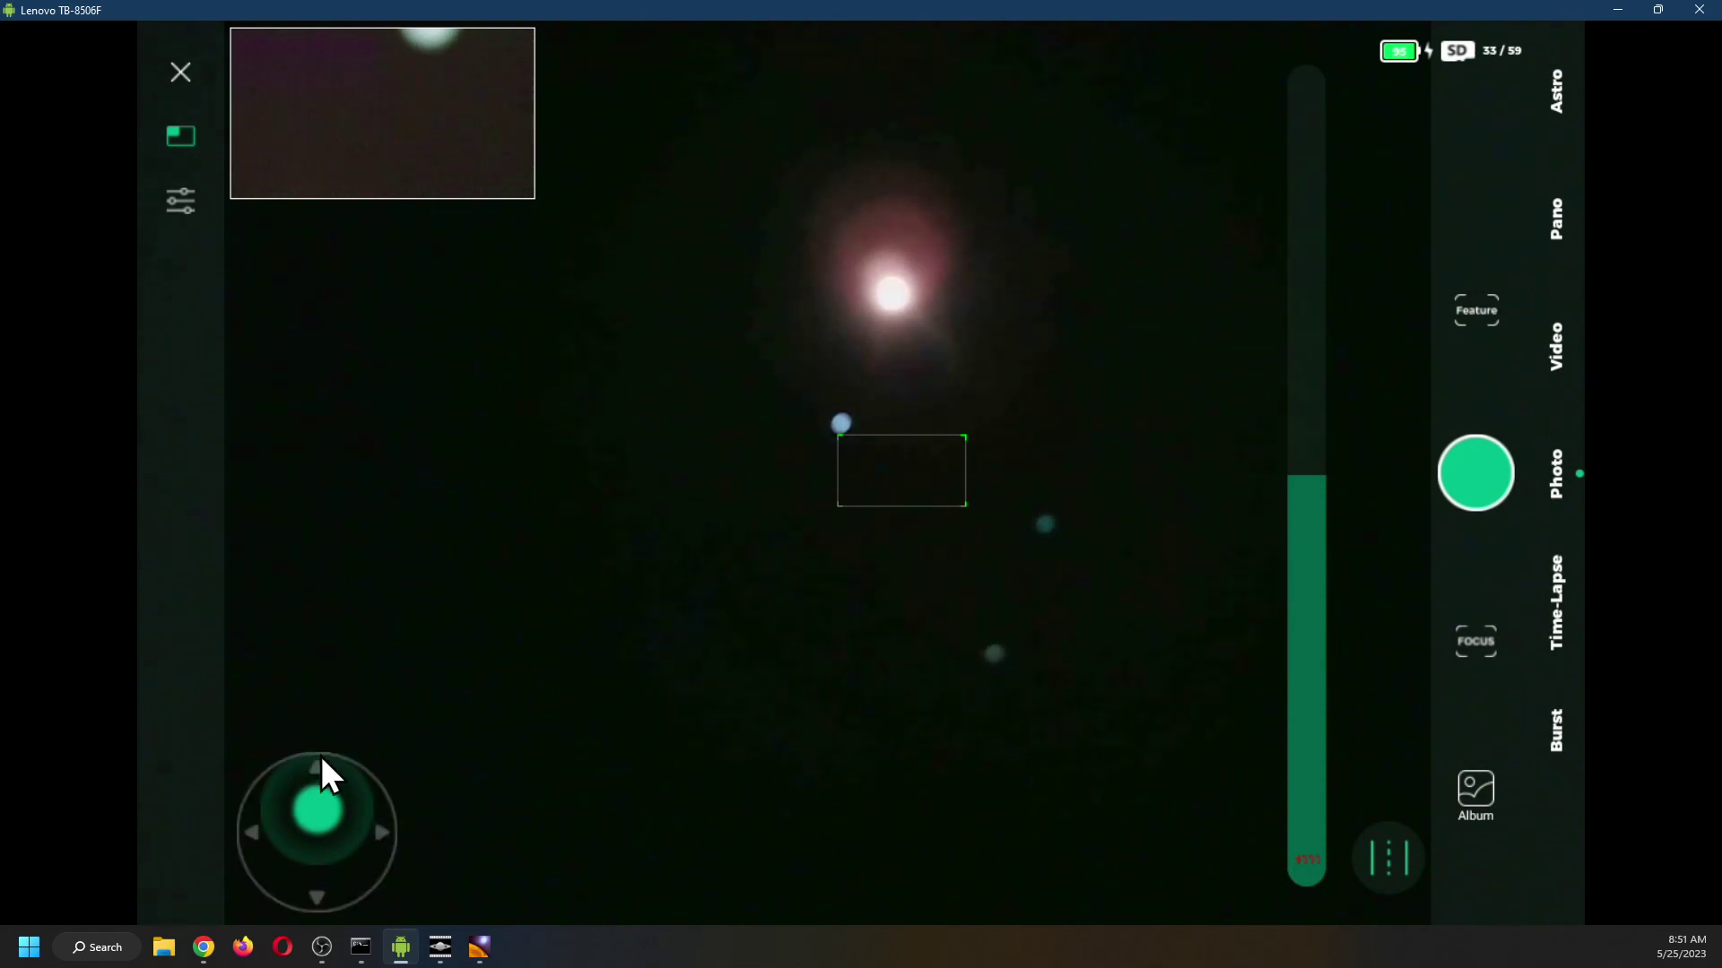
pyautogui.moveTo(316, 832); pyautogui.dragTo(314, 776)
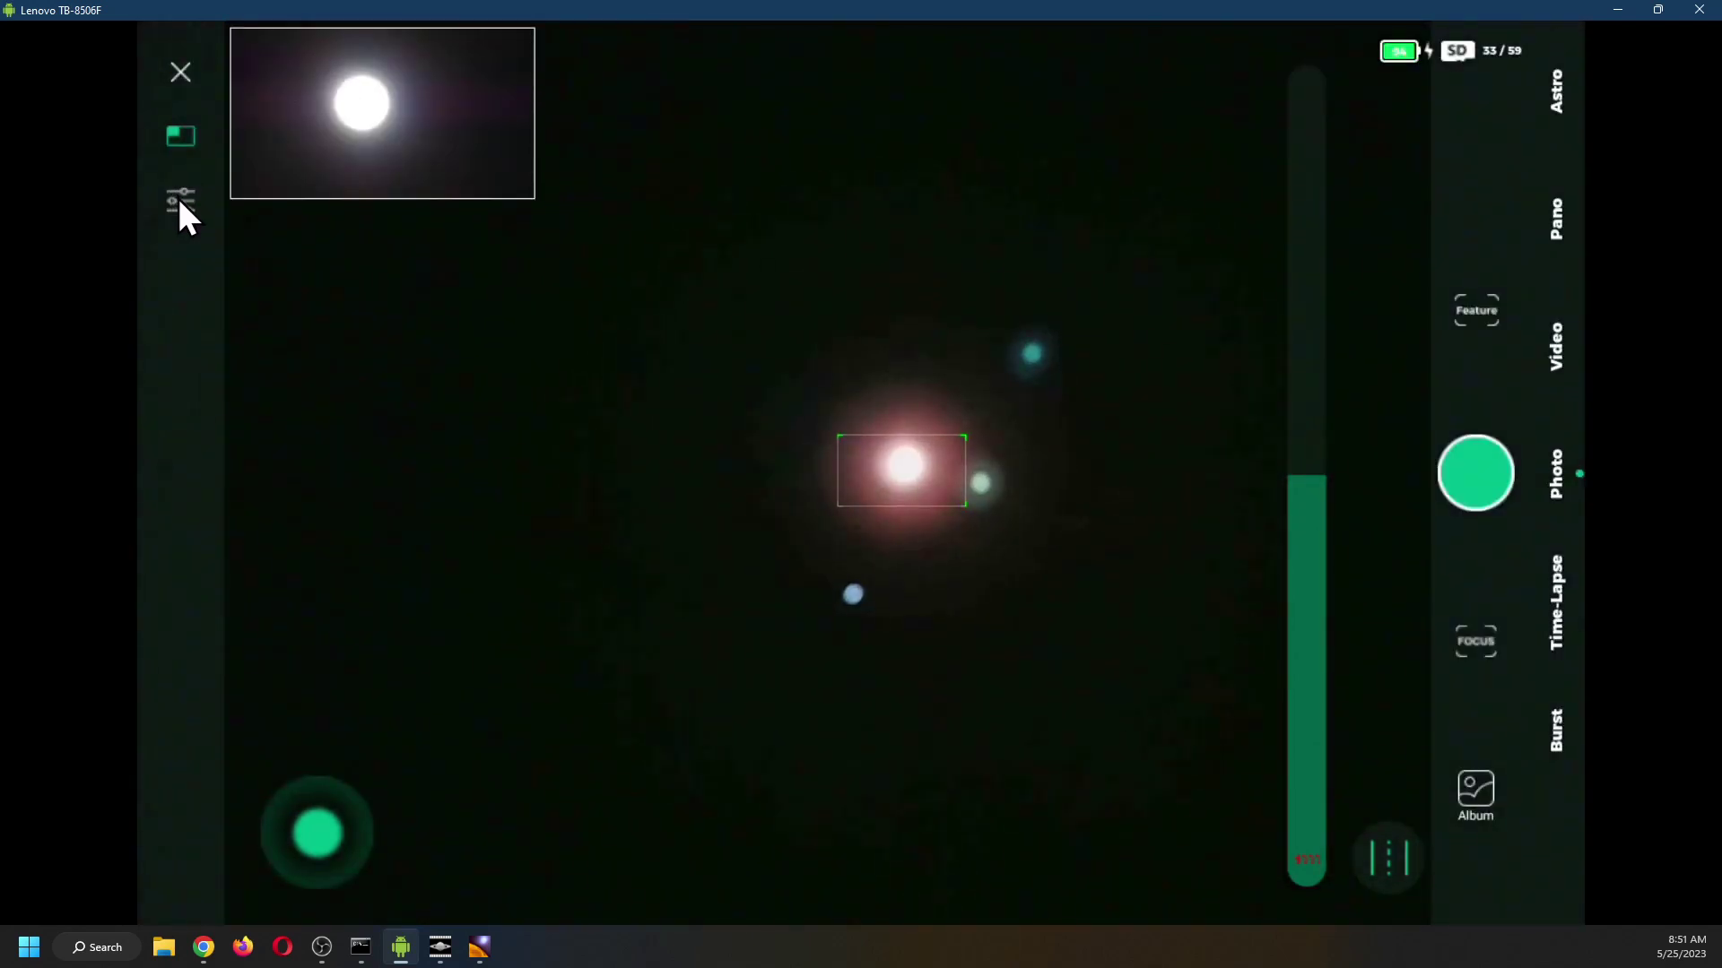
# Show the telephoto Sun view full-size, check S 1/200 and Gain 0, and focus on the Sun's disk
pyautogui.click(275, 111)
pyautogui.click(181, 136)
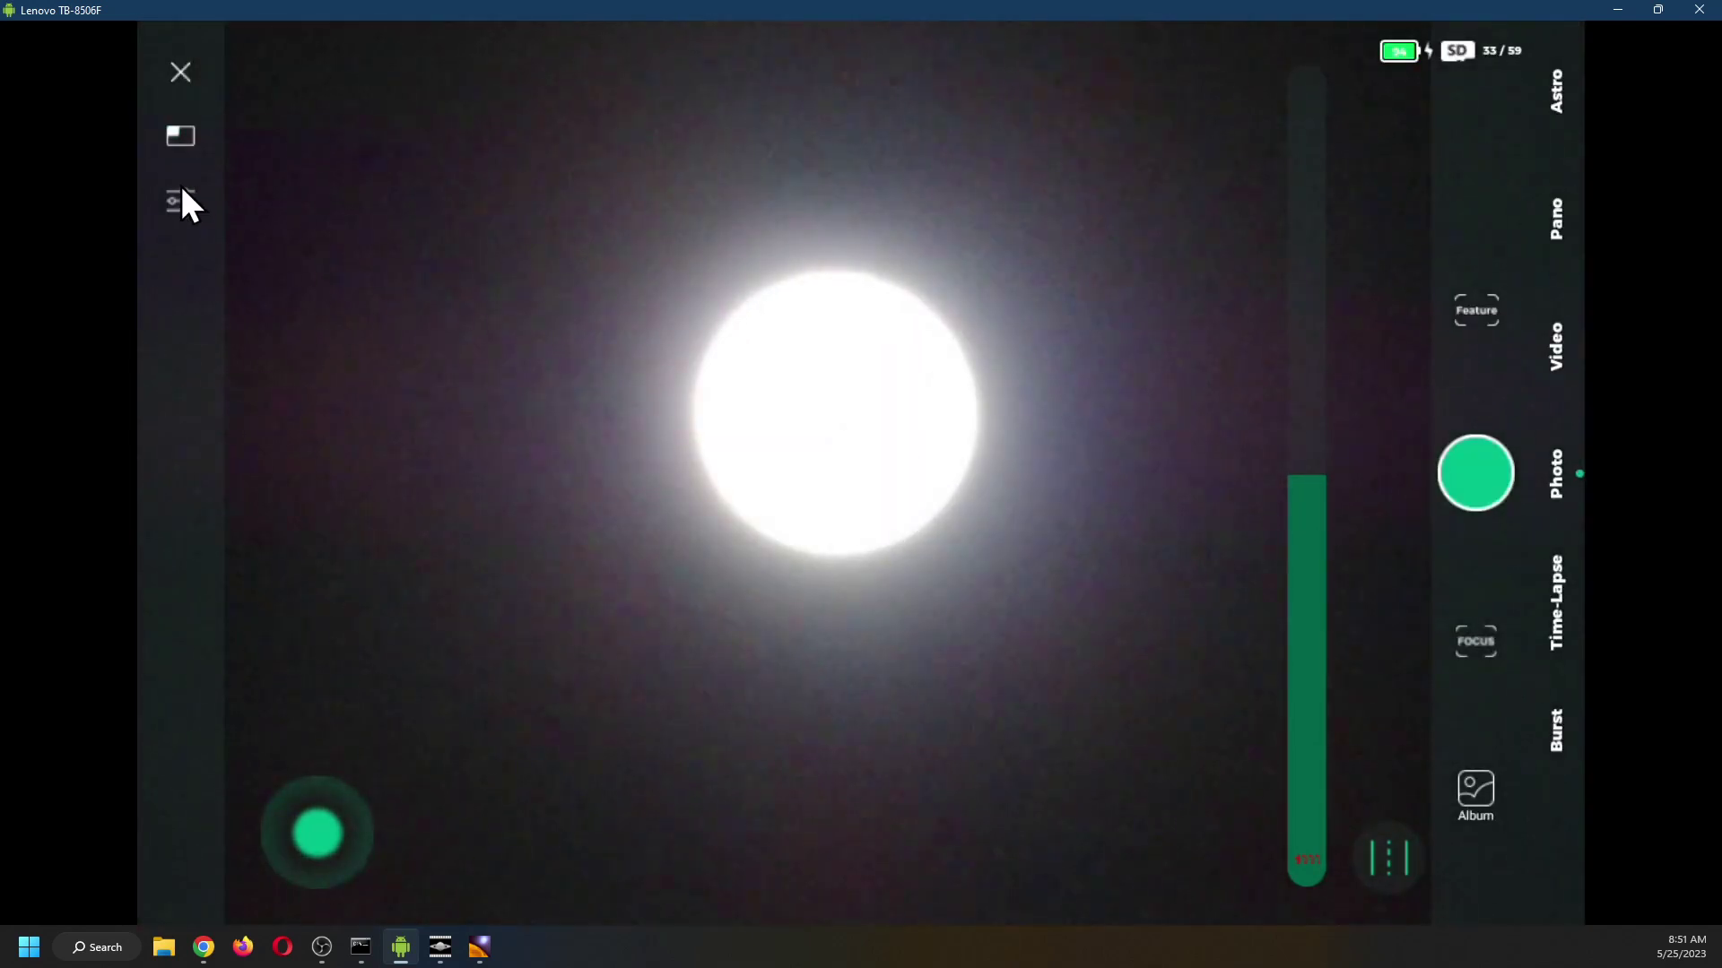
pyautogui.click(182, 201)
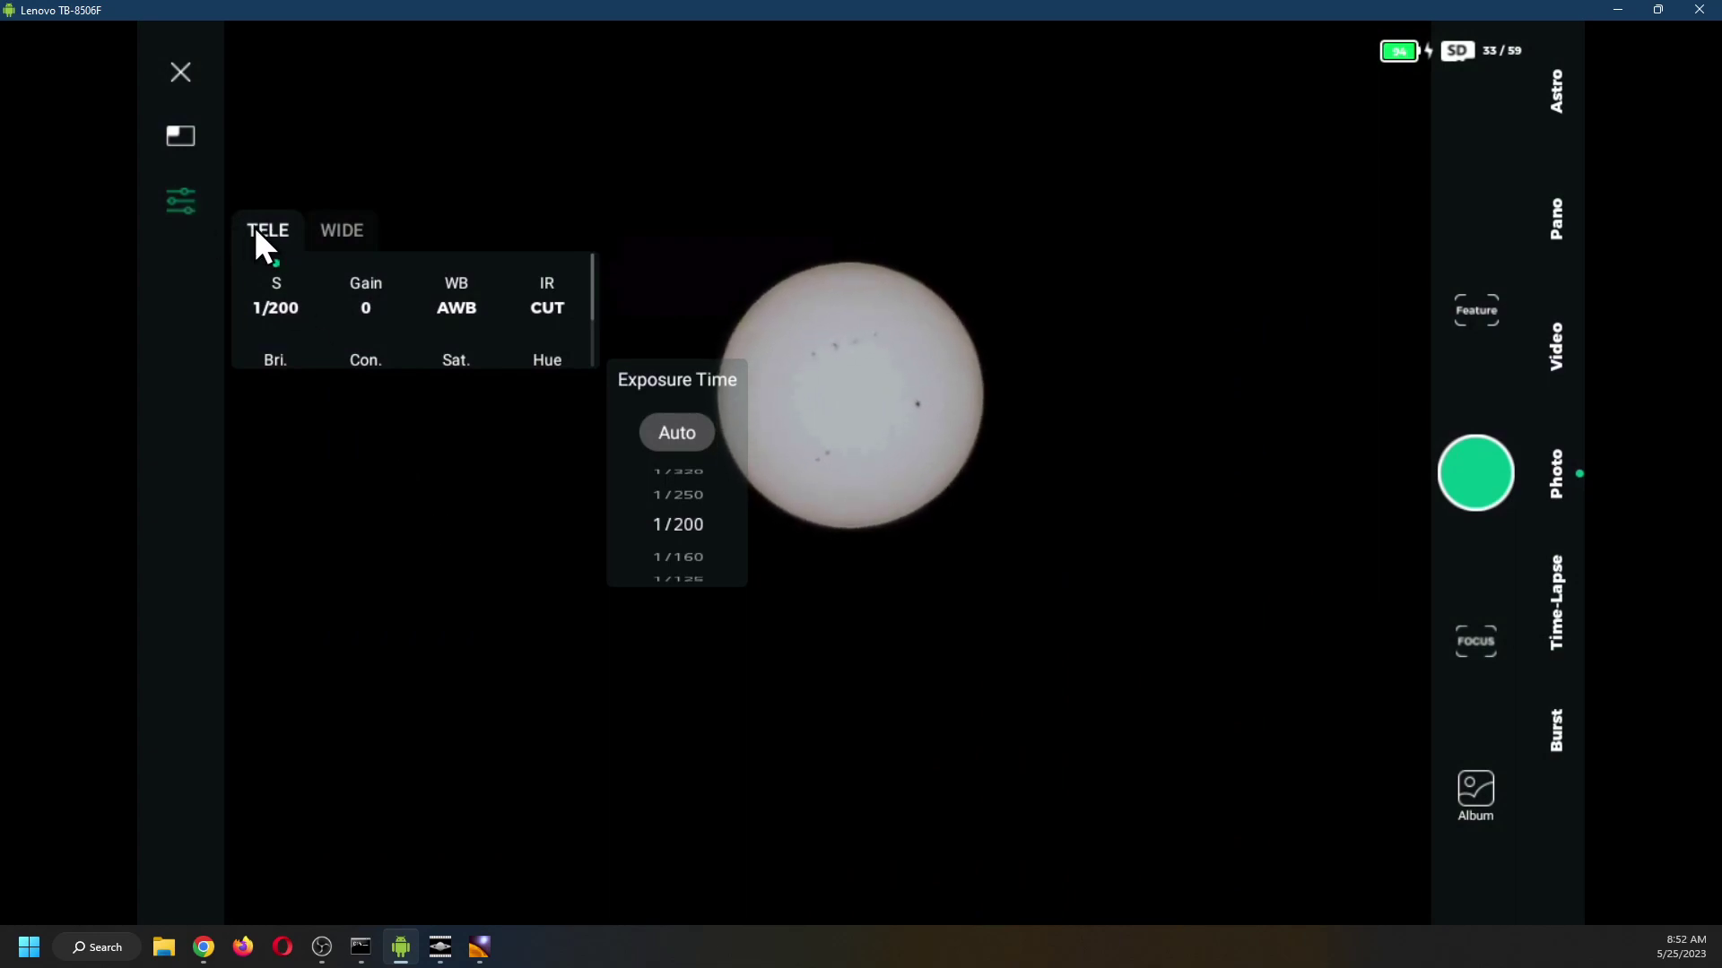
pyautogui.click(178, 199)
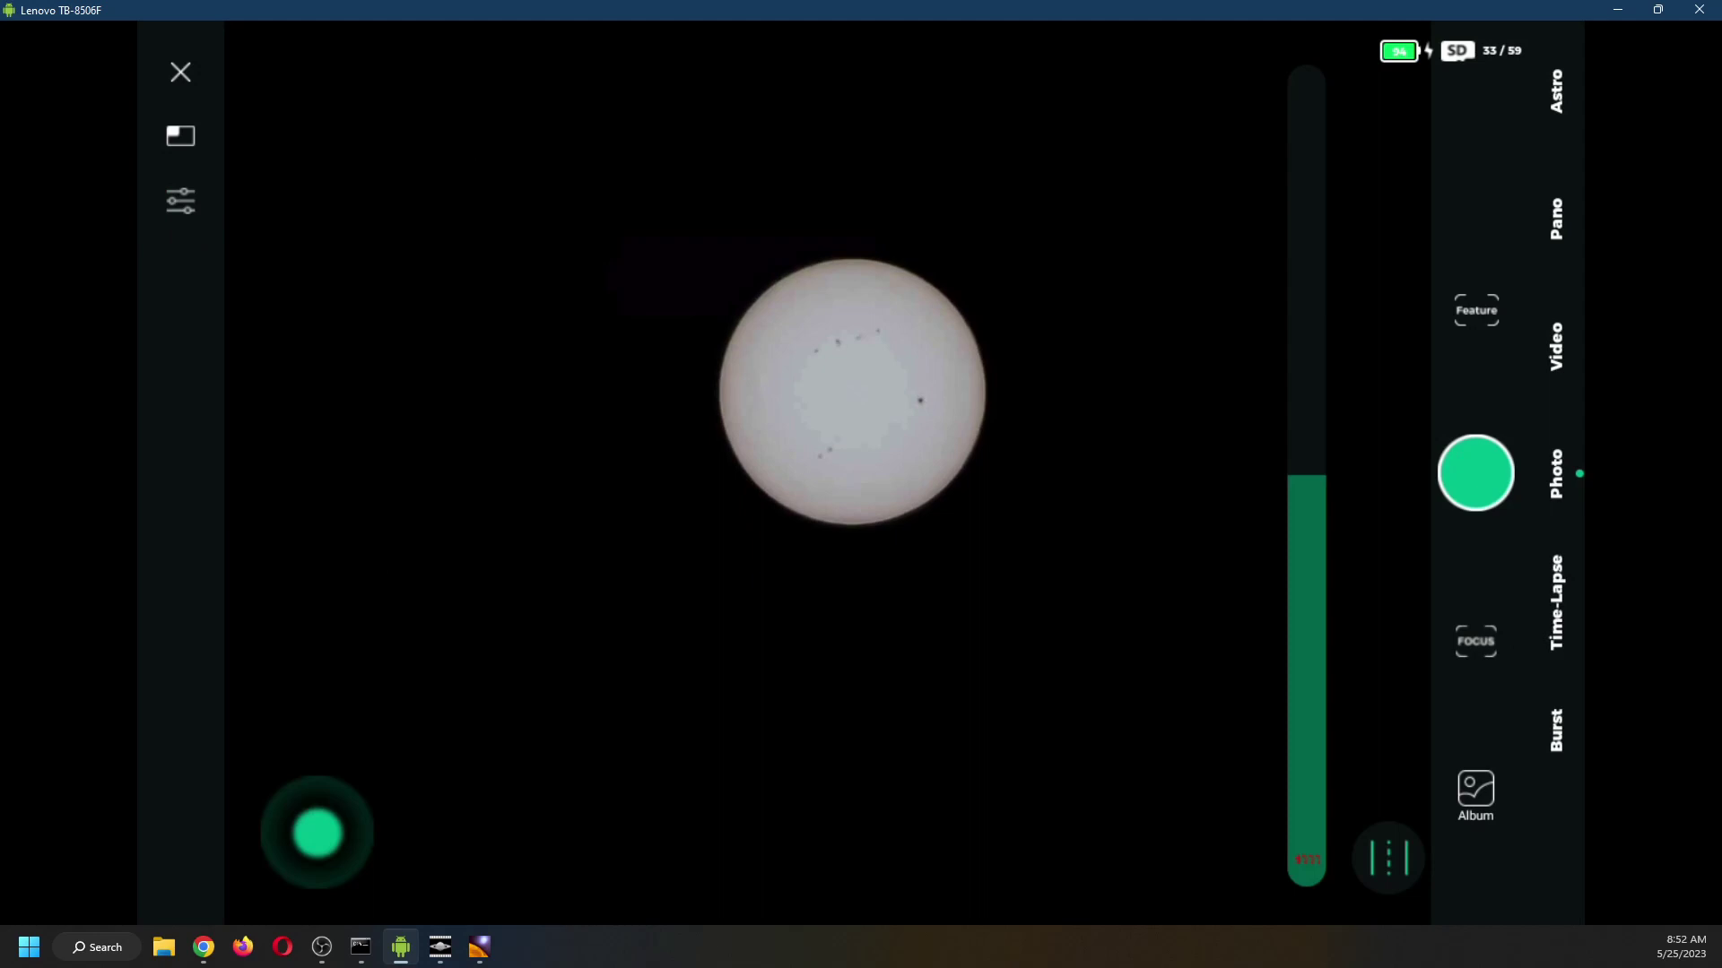
pyautogui.hotkey('alt', 'Tab')
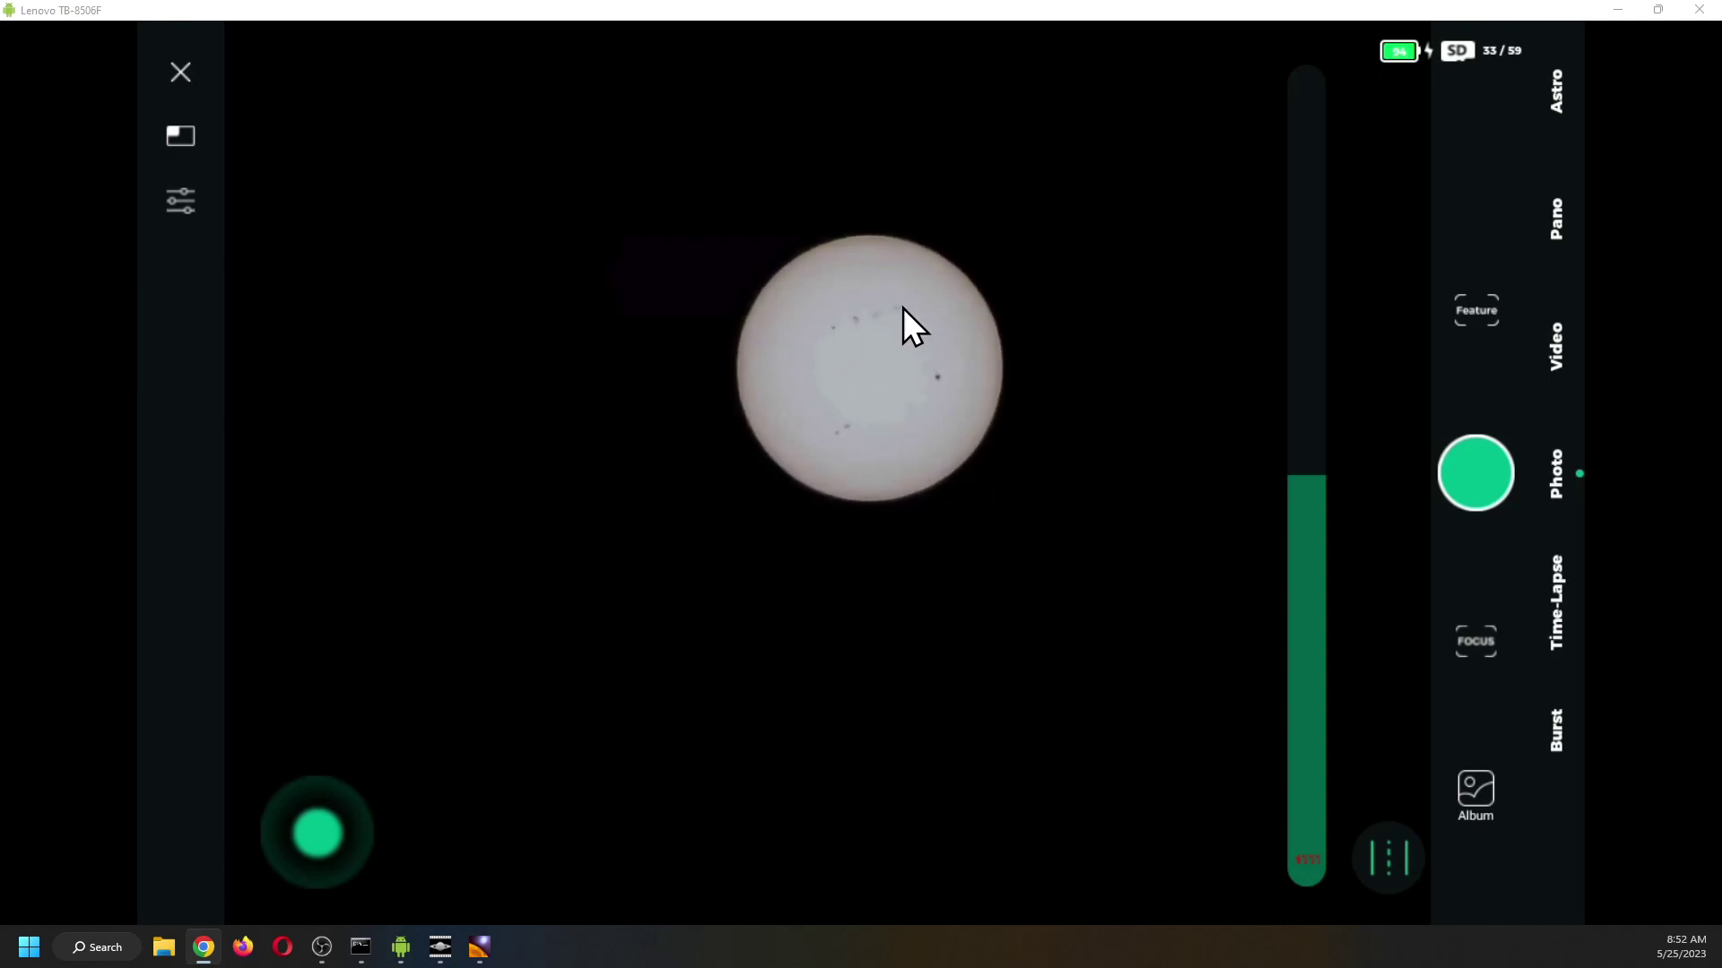
pyautogui.click(870, 375)
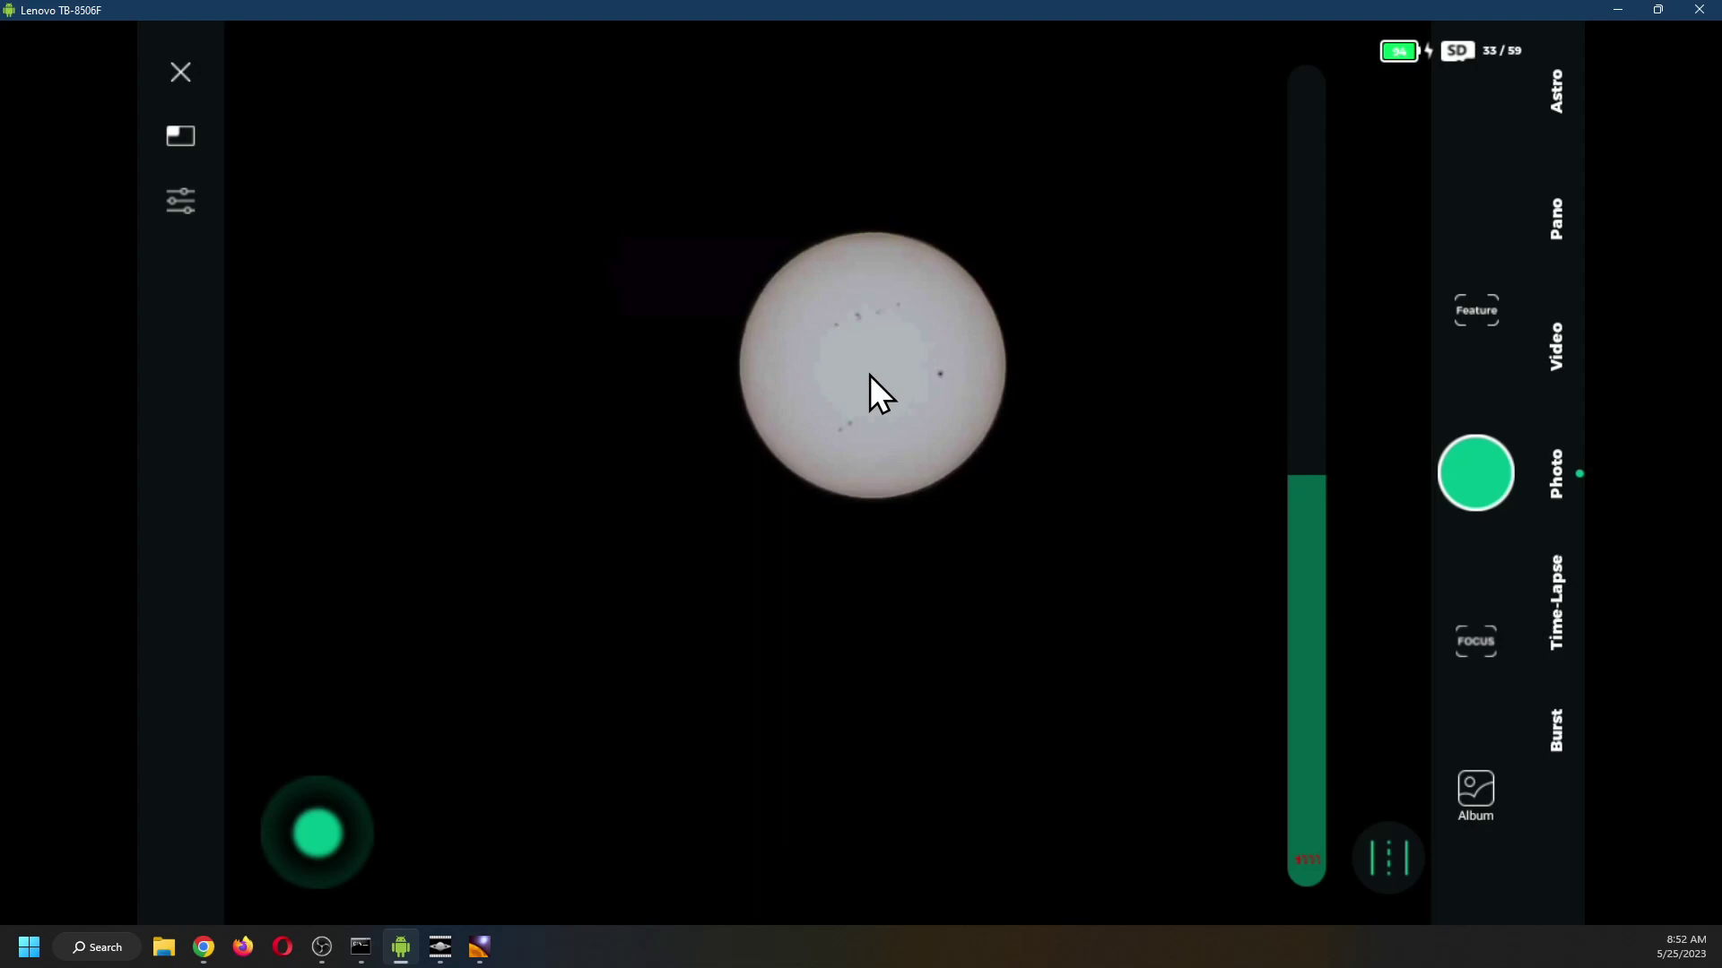
pyautogui.click(870, 374)
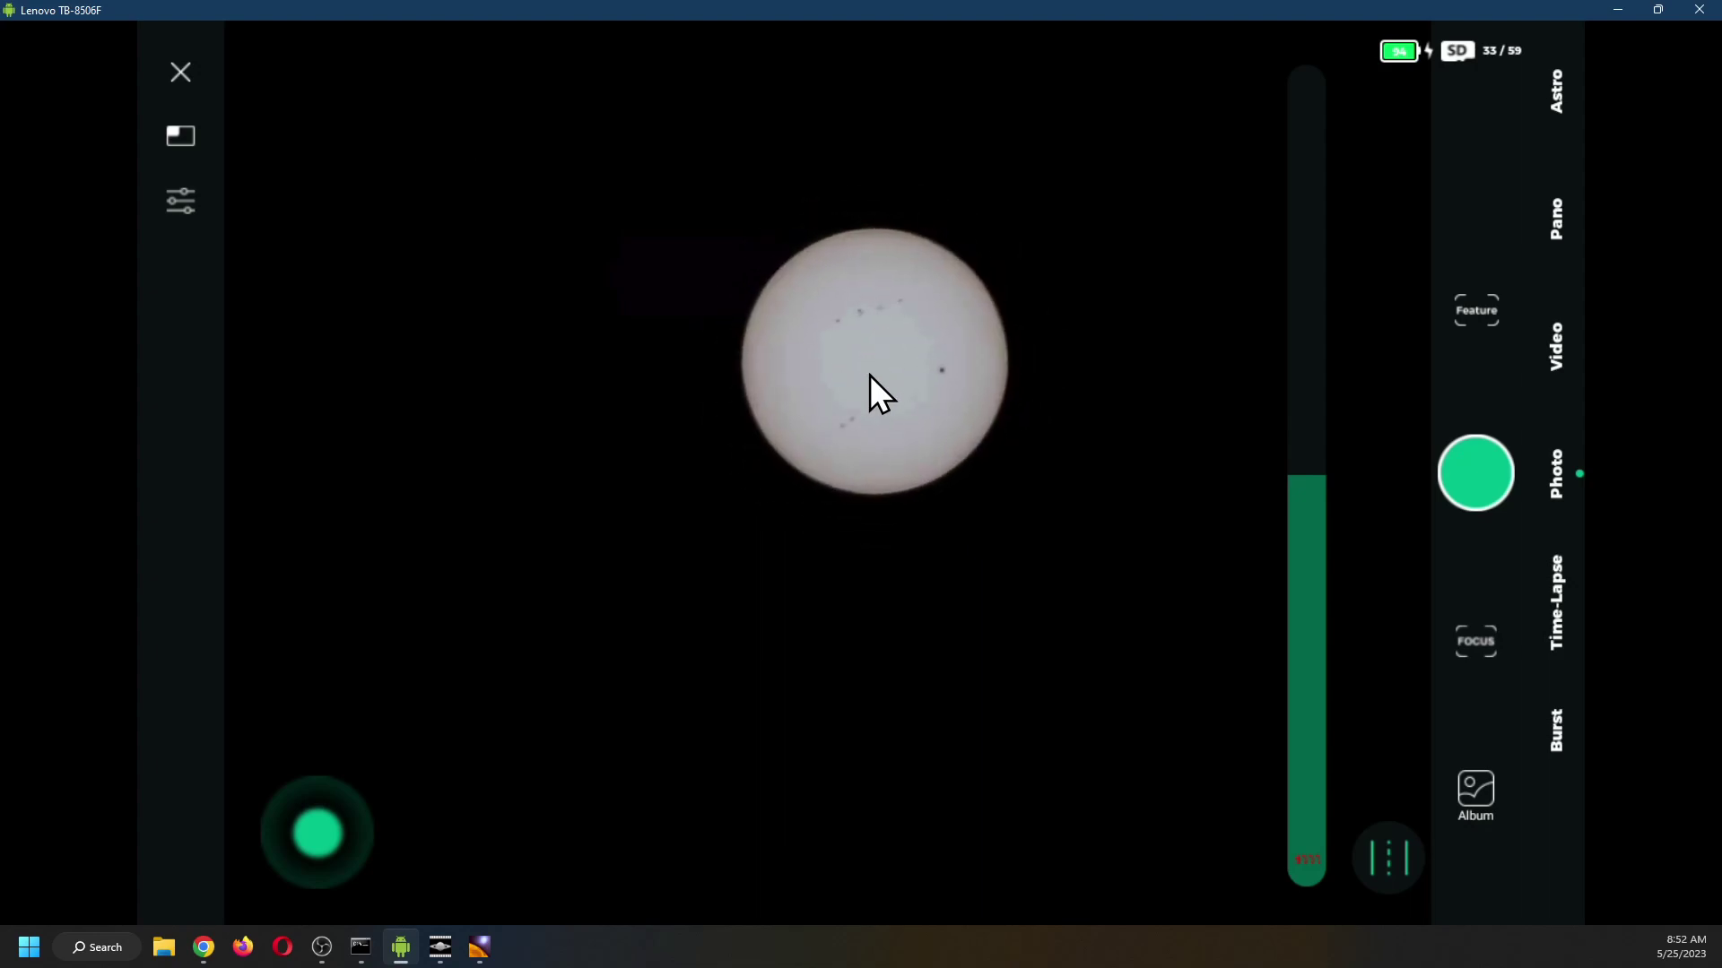
# Switch to Video mode and adjust the focus slider to sharpen the Sun
pyautogui.click(1558, 348)
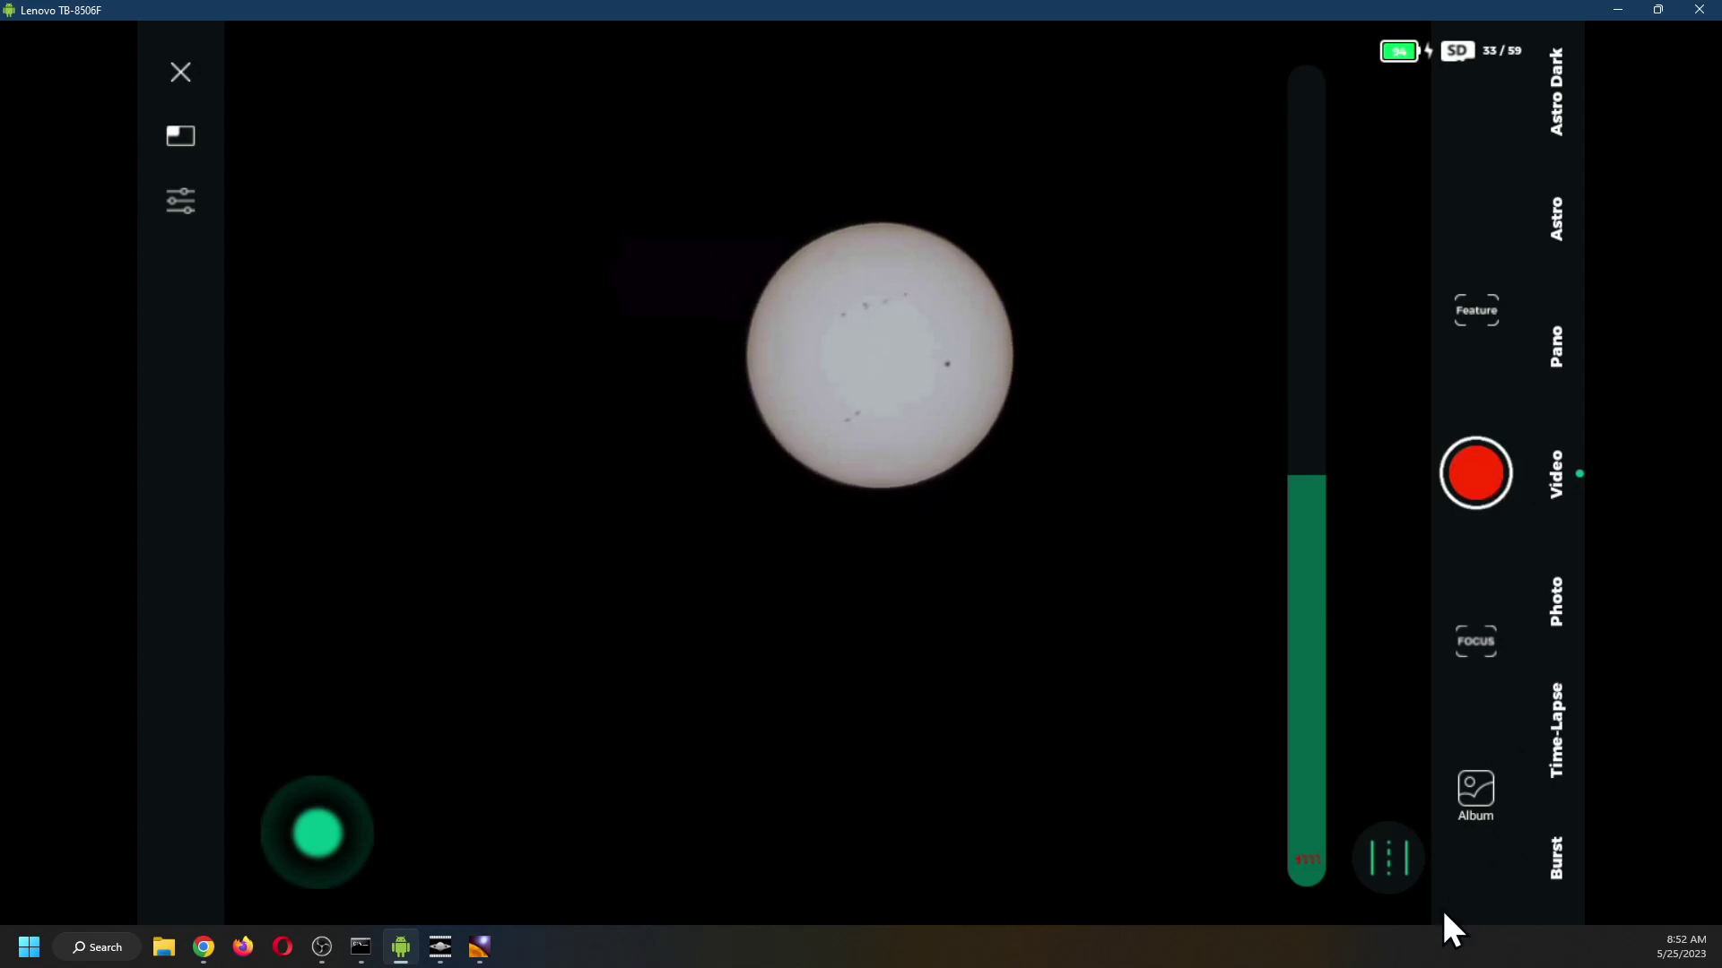
pyautogui.click(1390, 857)
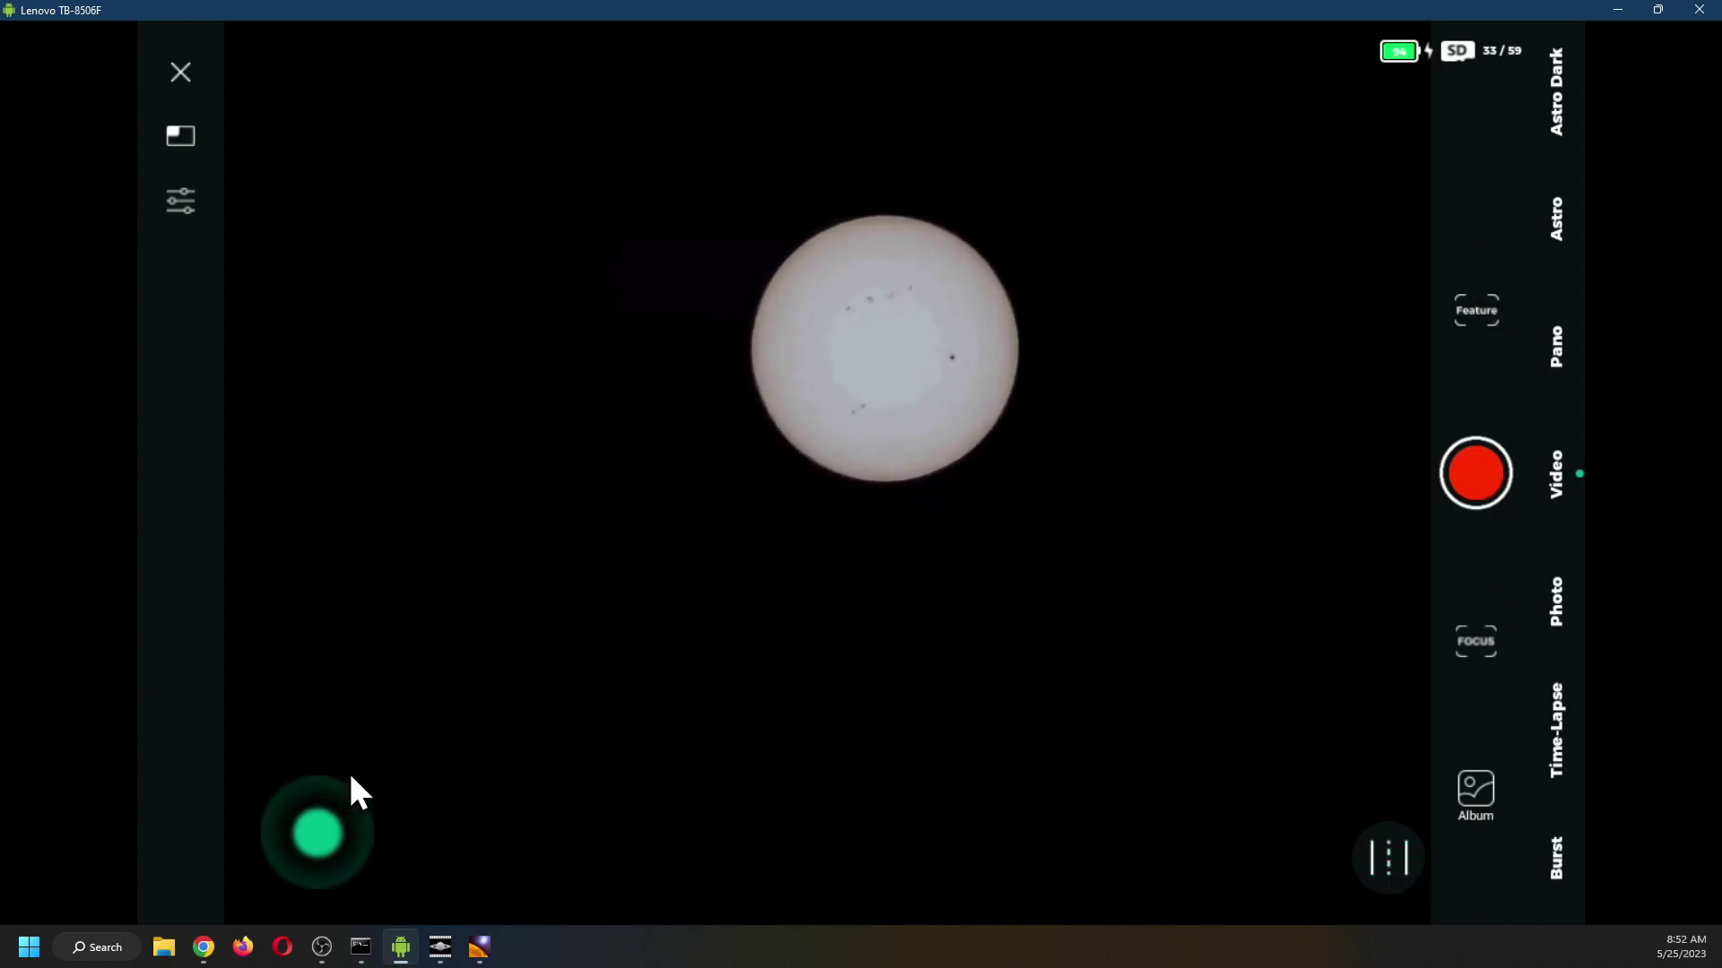
pyautogui.click(1389, 858)
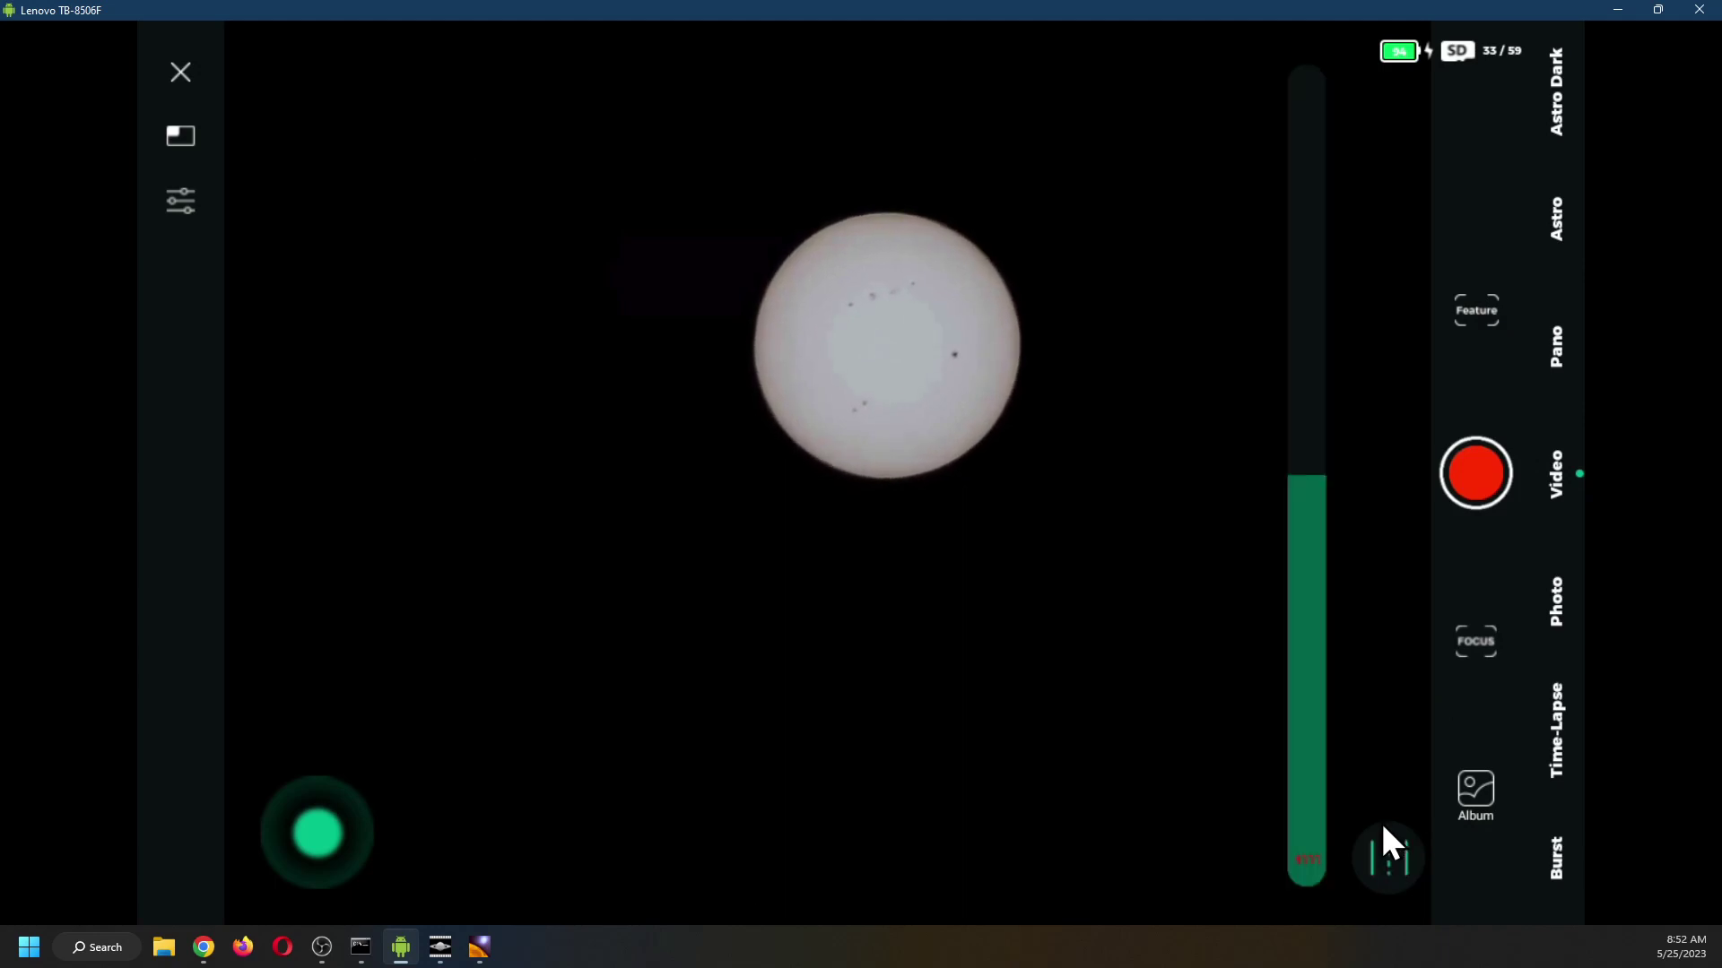
pyautogui.click(1311, 664)
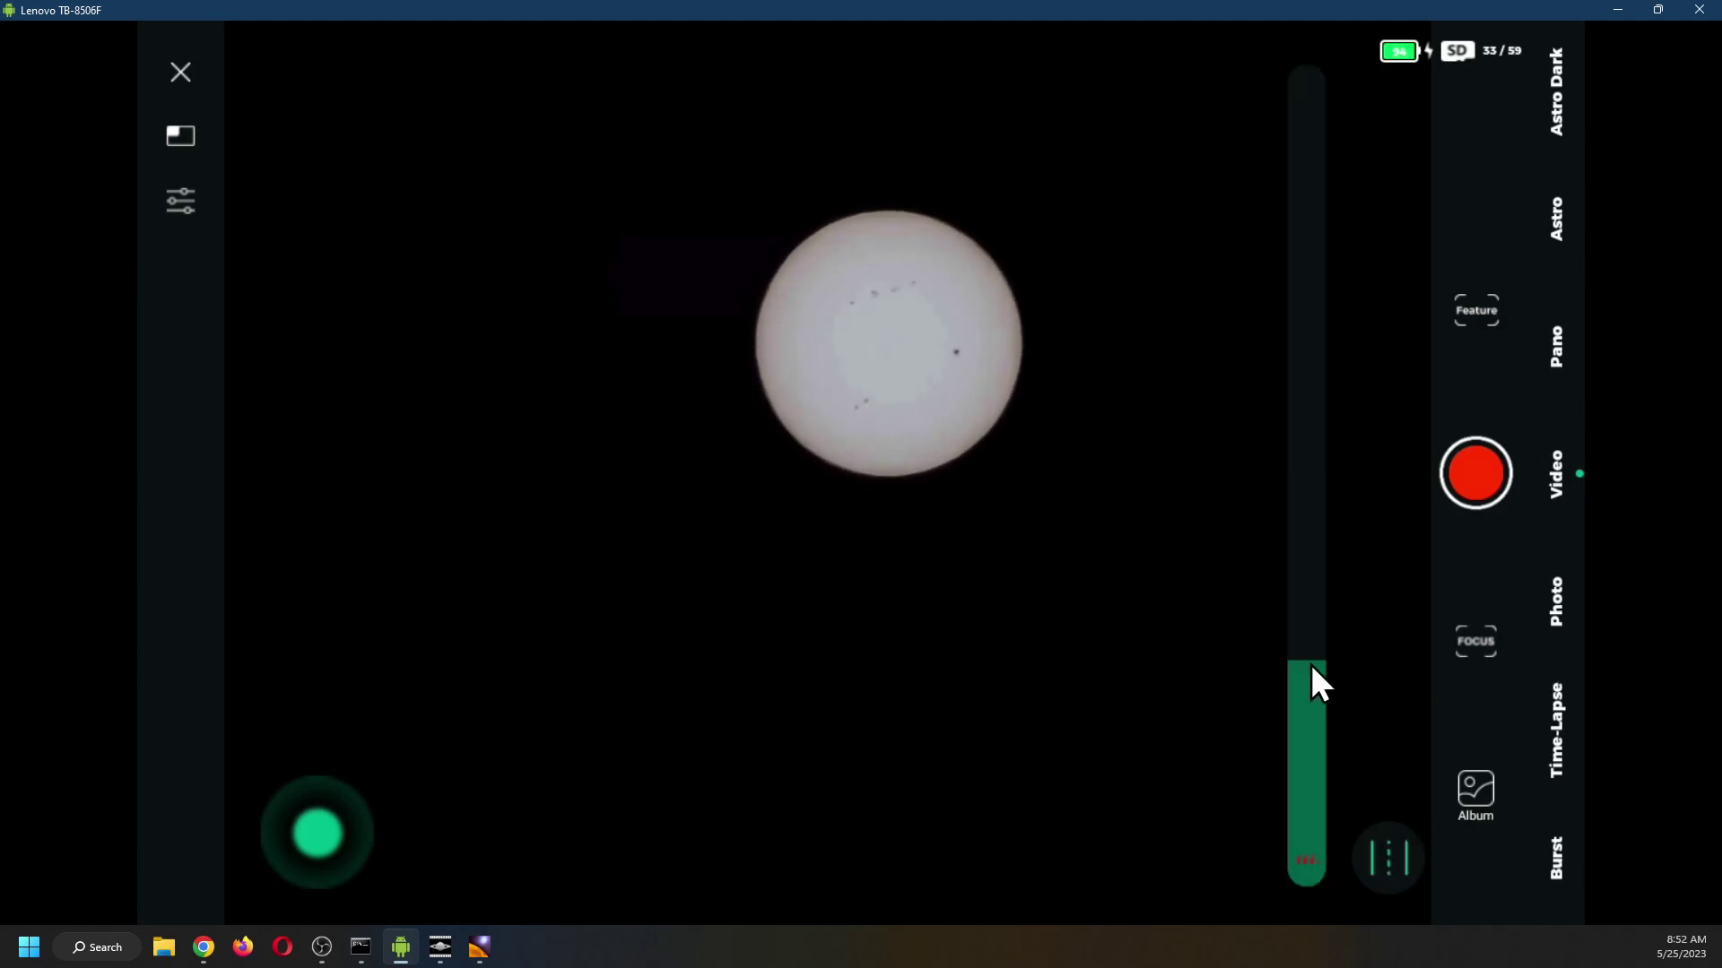
pyautogui.click(1376, 854)
# Nudge the mount to reframe the Sun and bring up the Sun-tracking tips
pyautogui.click(338, 772)
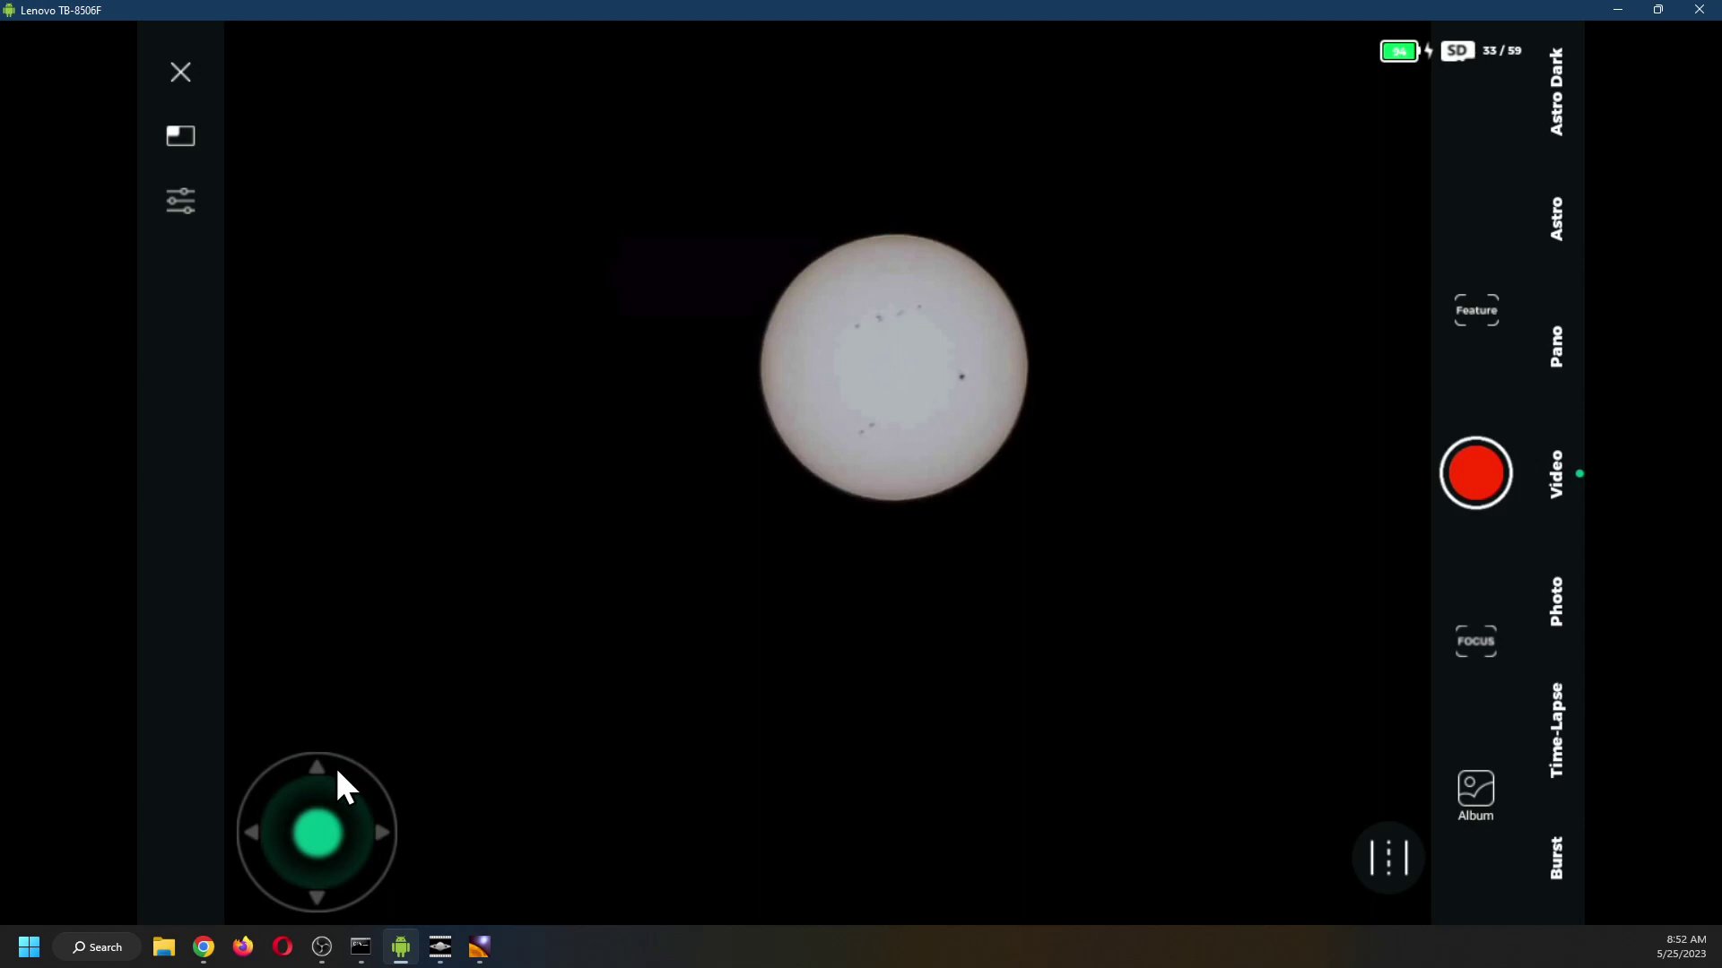
pyautogui.click(385, 843)
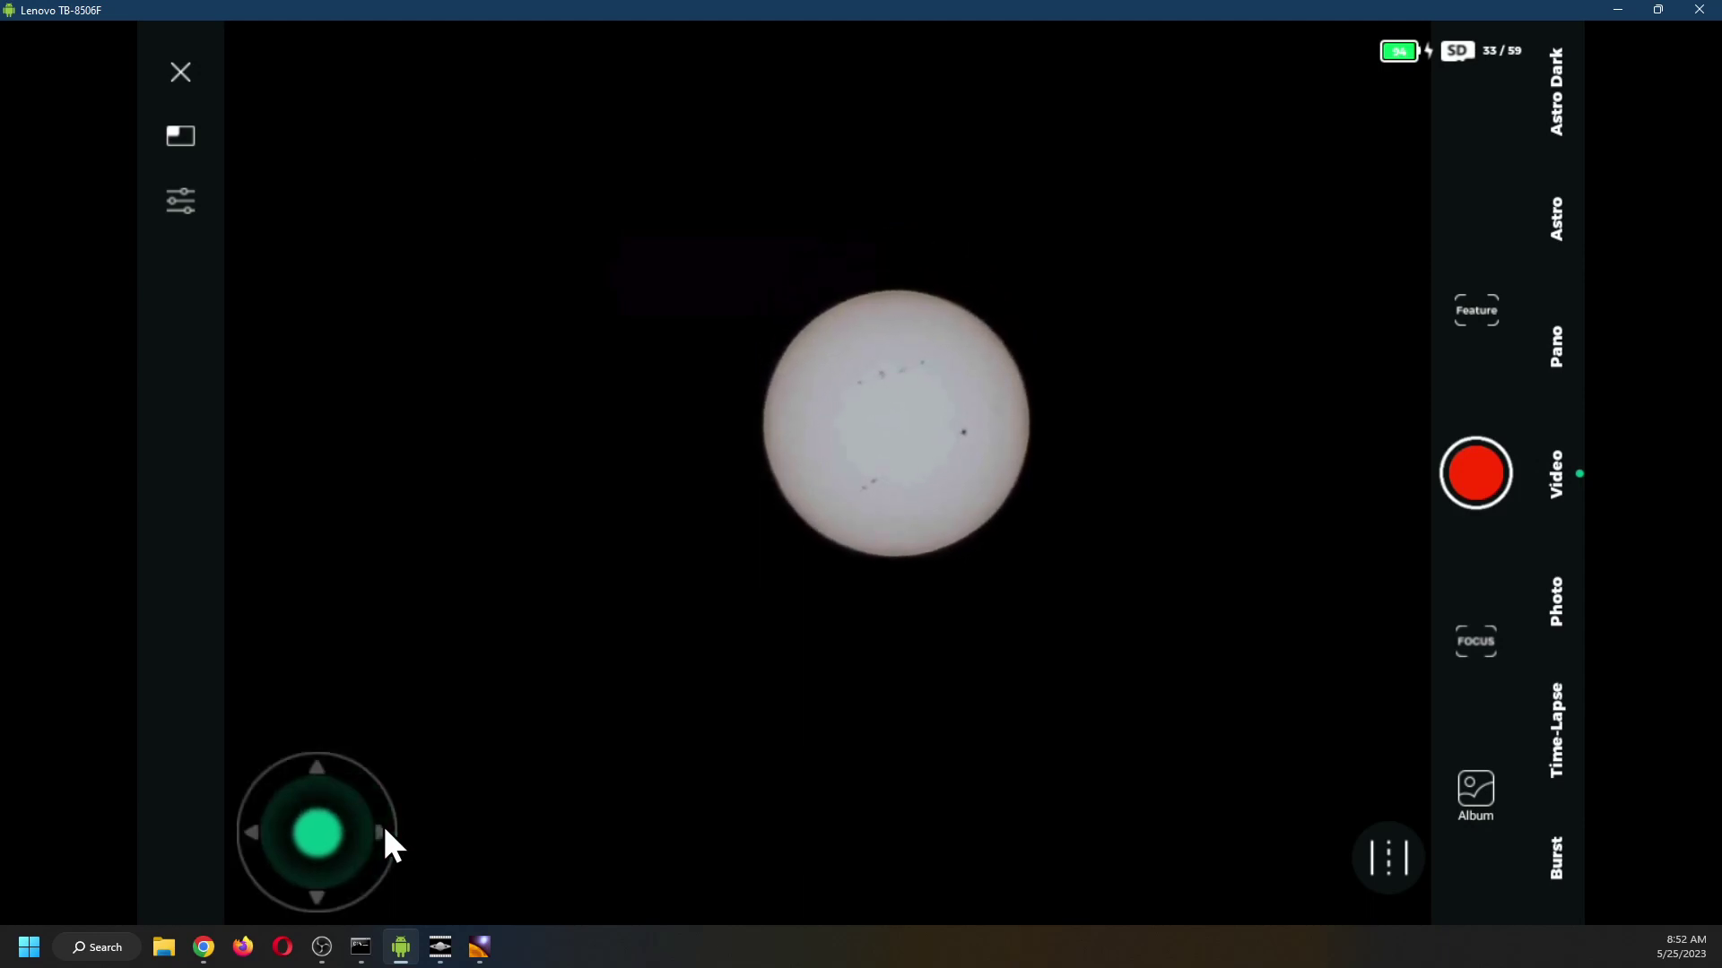
pyautogui.click(1478, 311)
# Start automatic Sun tracking, confirming the observing tips and the GOTO Tracking notice
pyautogui.click(1311, 87)
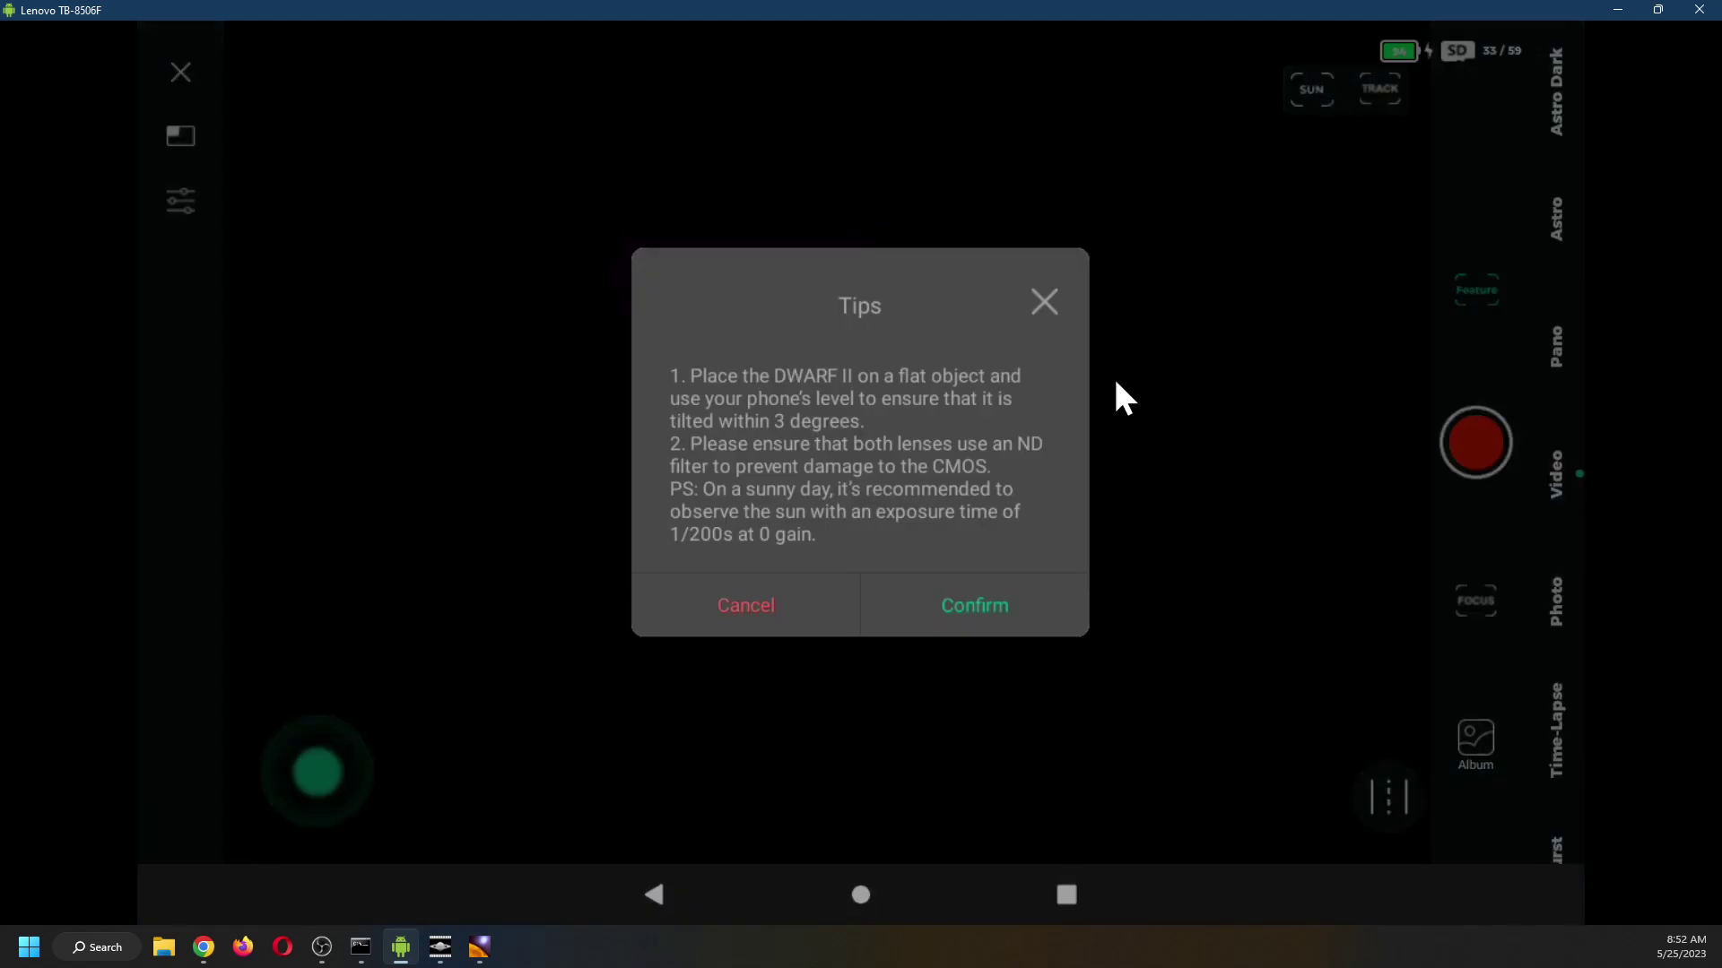
pyautogui.click(967, 607)
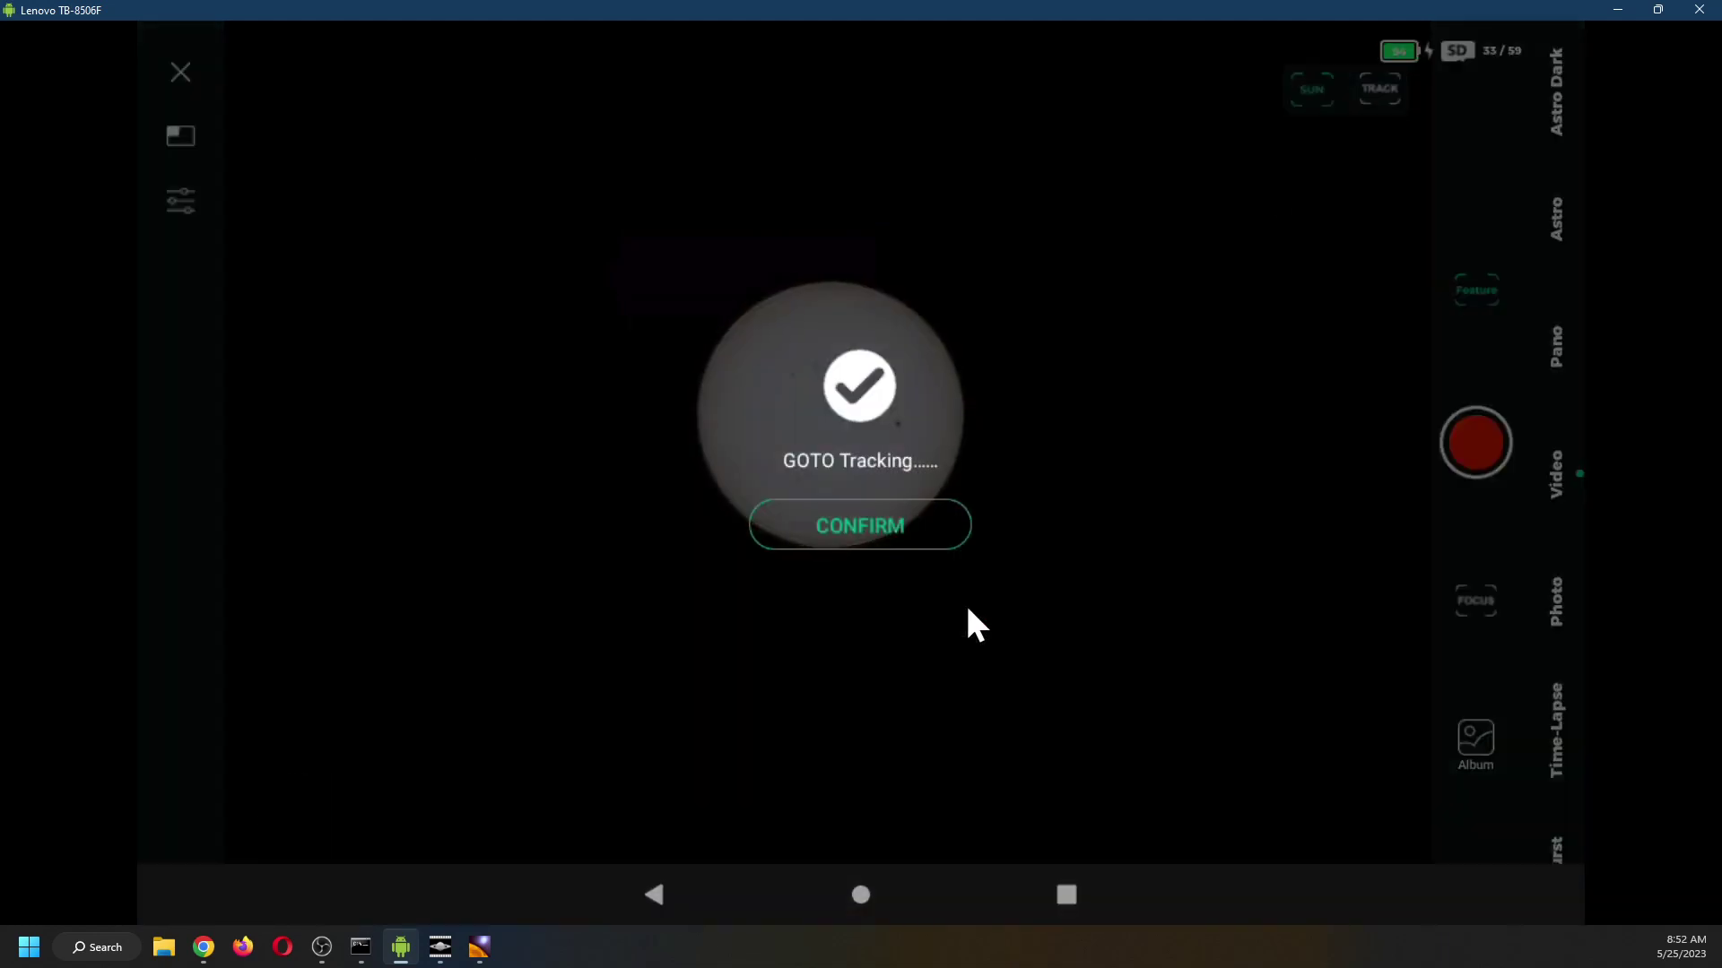
pyautogui.click(929, 533)
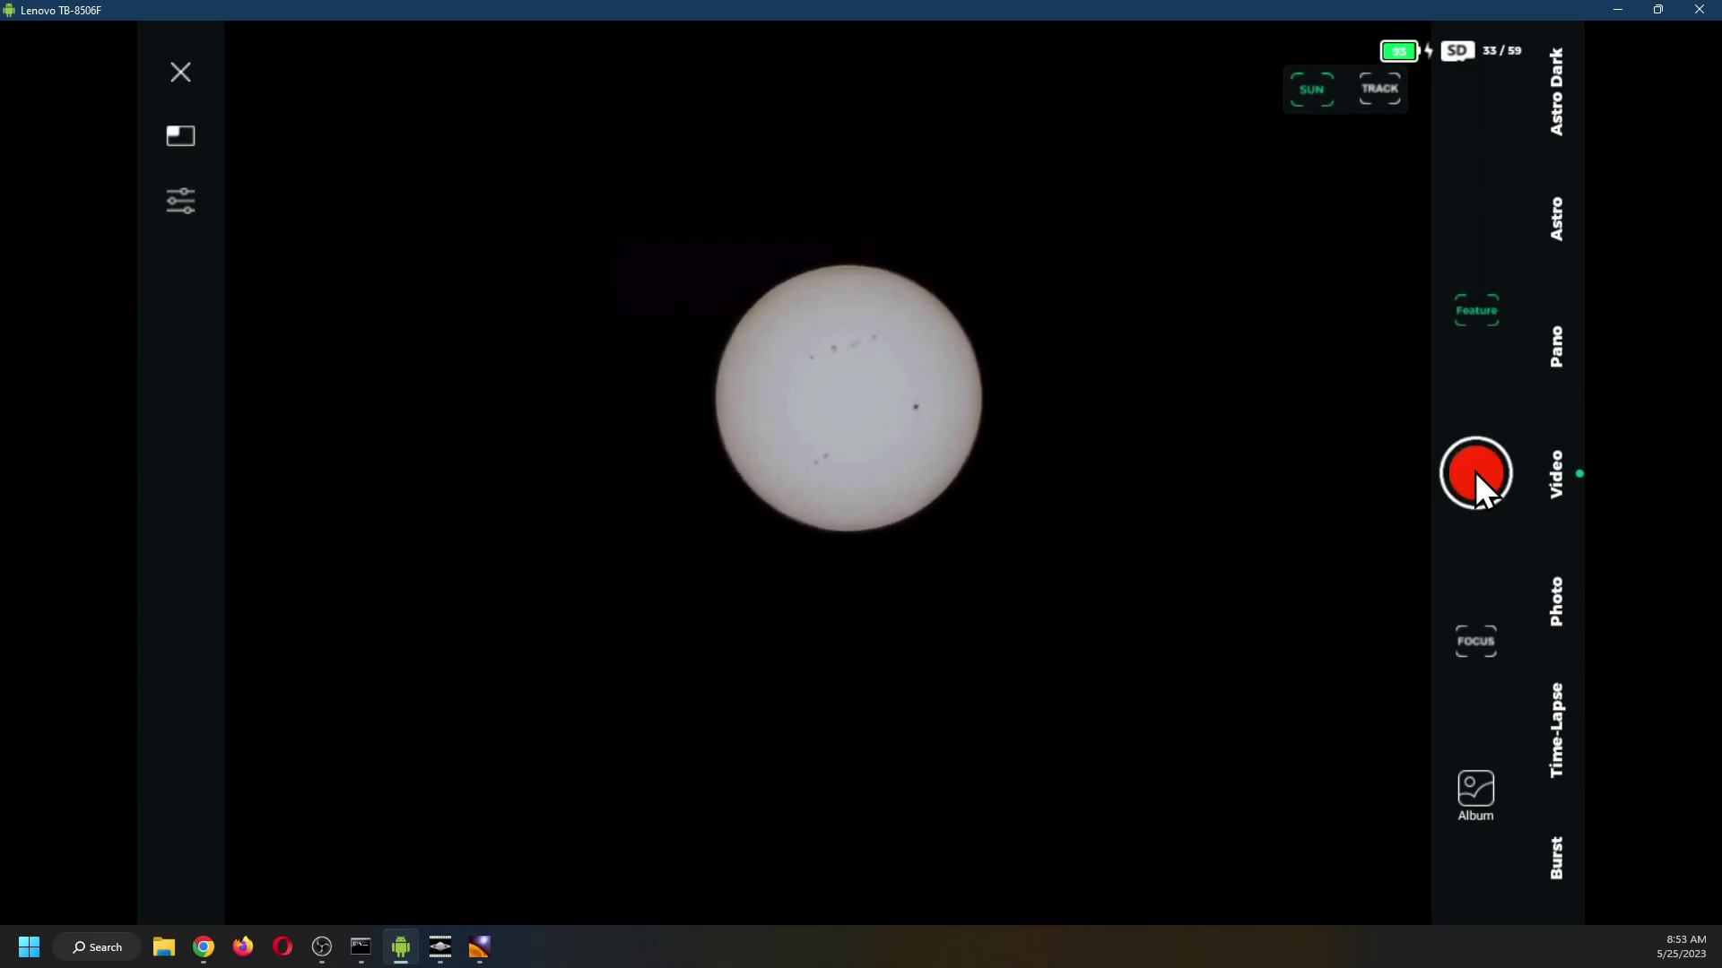
# Exit the live view and go to Camera Settings to confirm MTP Mode is on
pyautogui.click(175, 69)
pyautogui.click(281, 108)
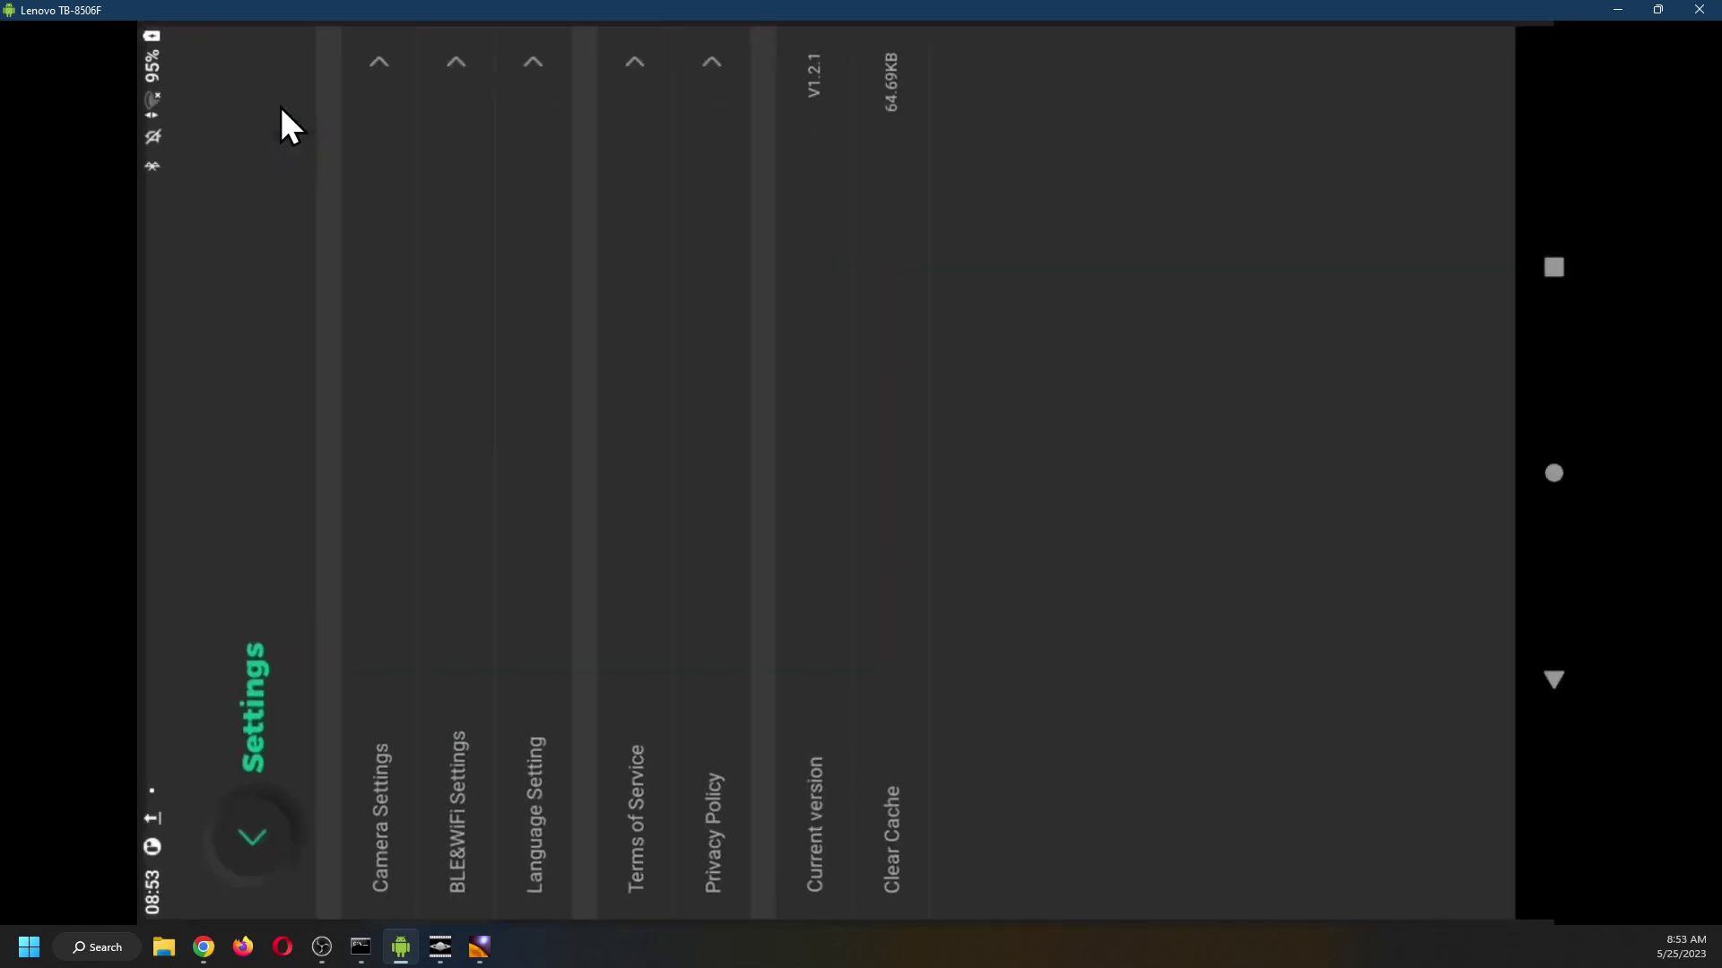
pyautogui.click(363, 63)
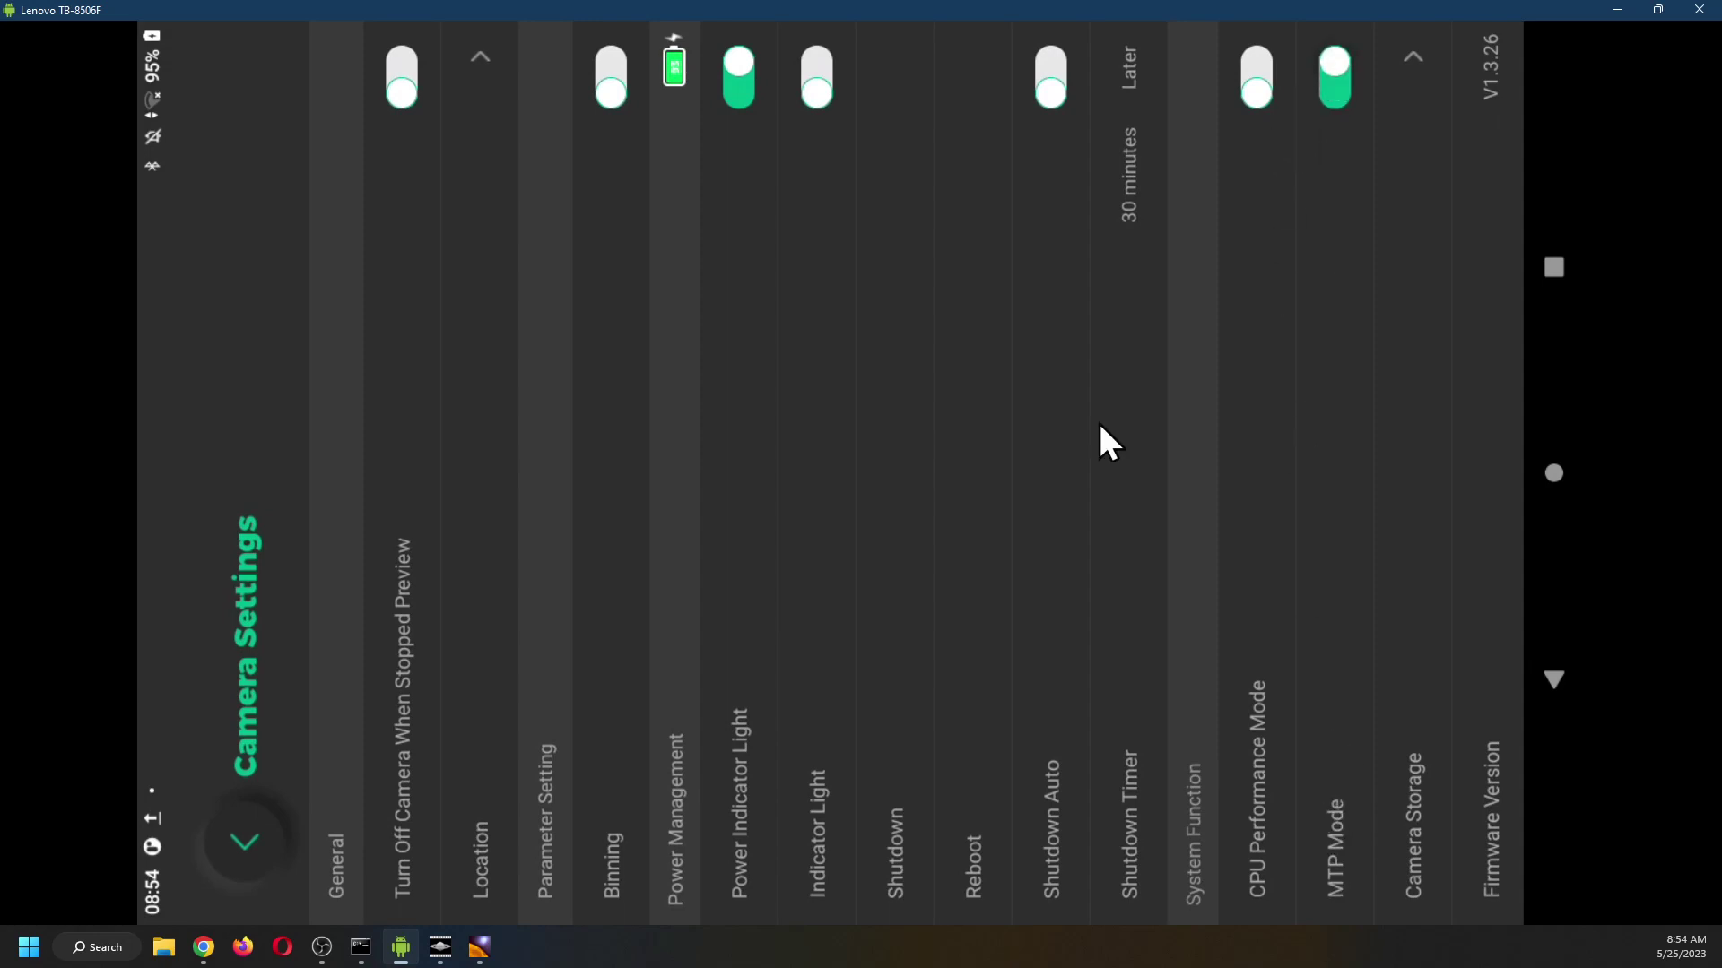
# Browse File Explorer to the DWARF II camera's sdcard folder
pyautogui.click(165, 948)
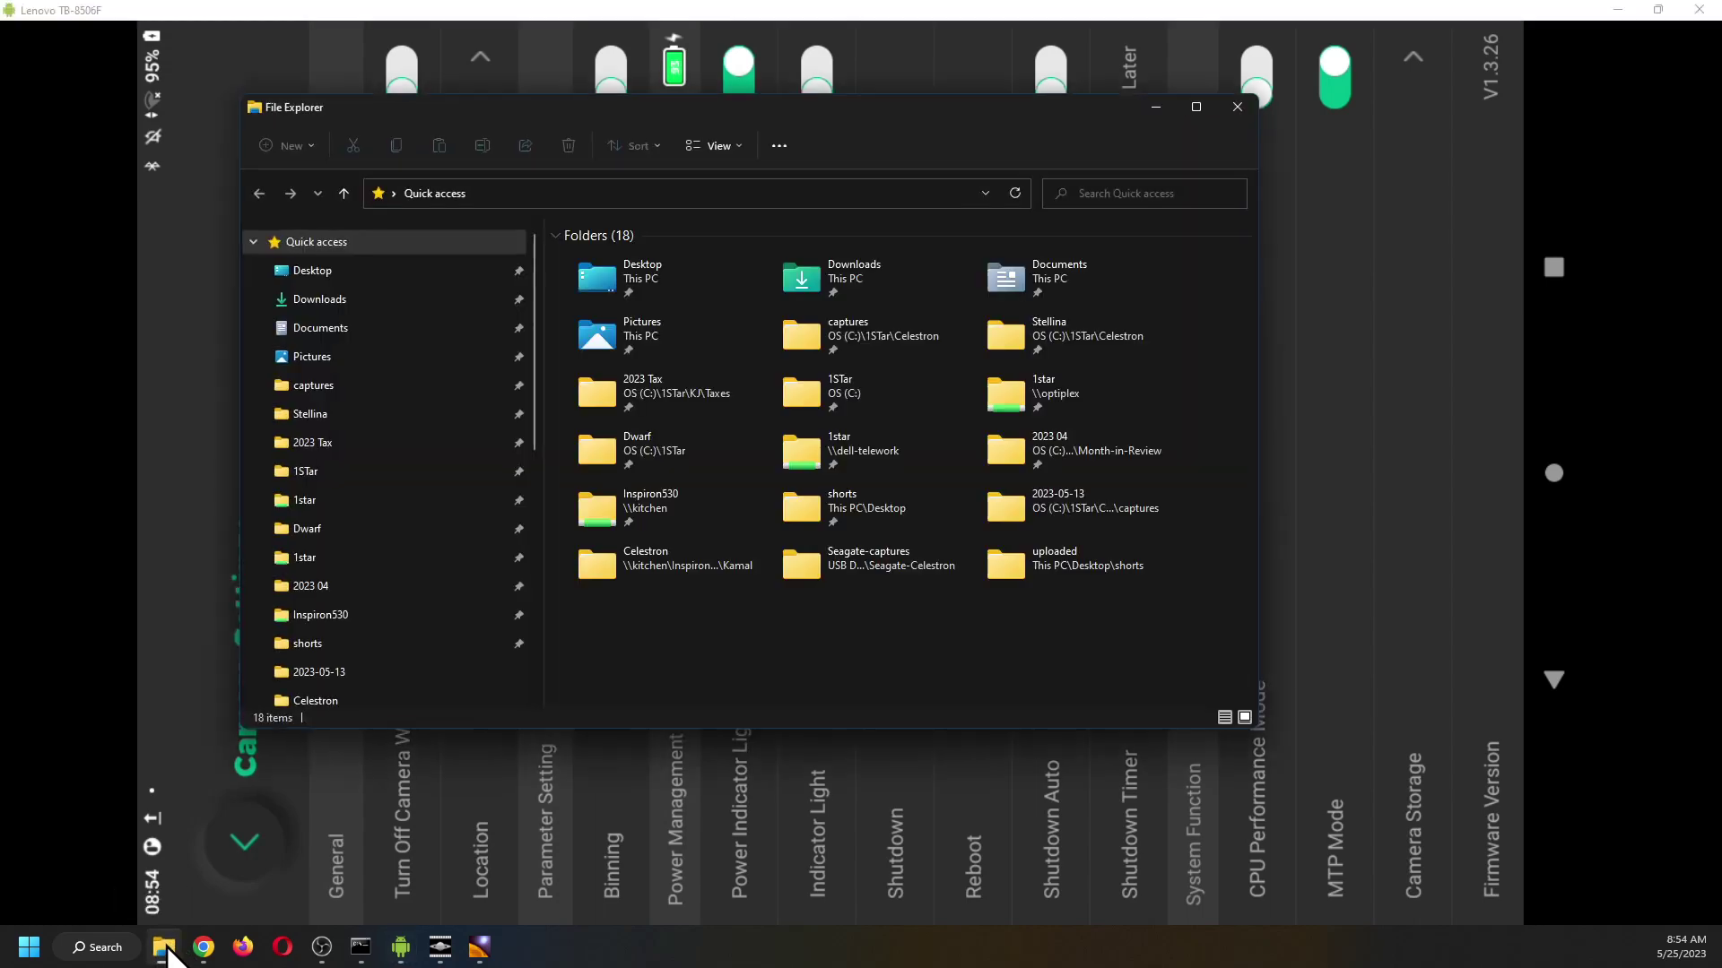
pyautogui.scroll(-3, 390, 499)
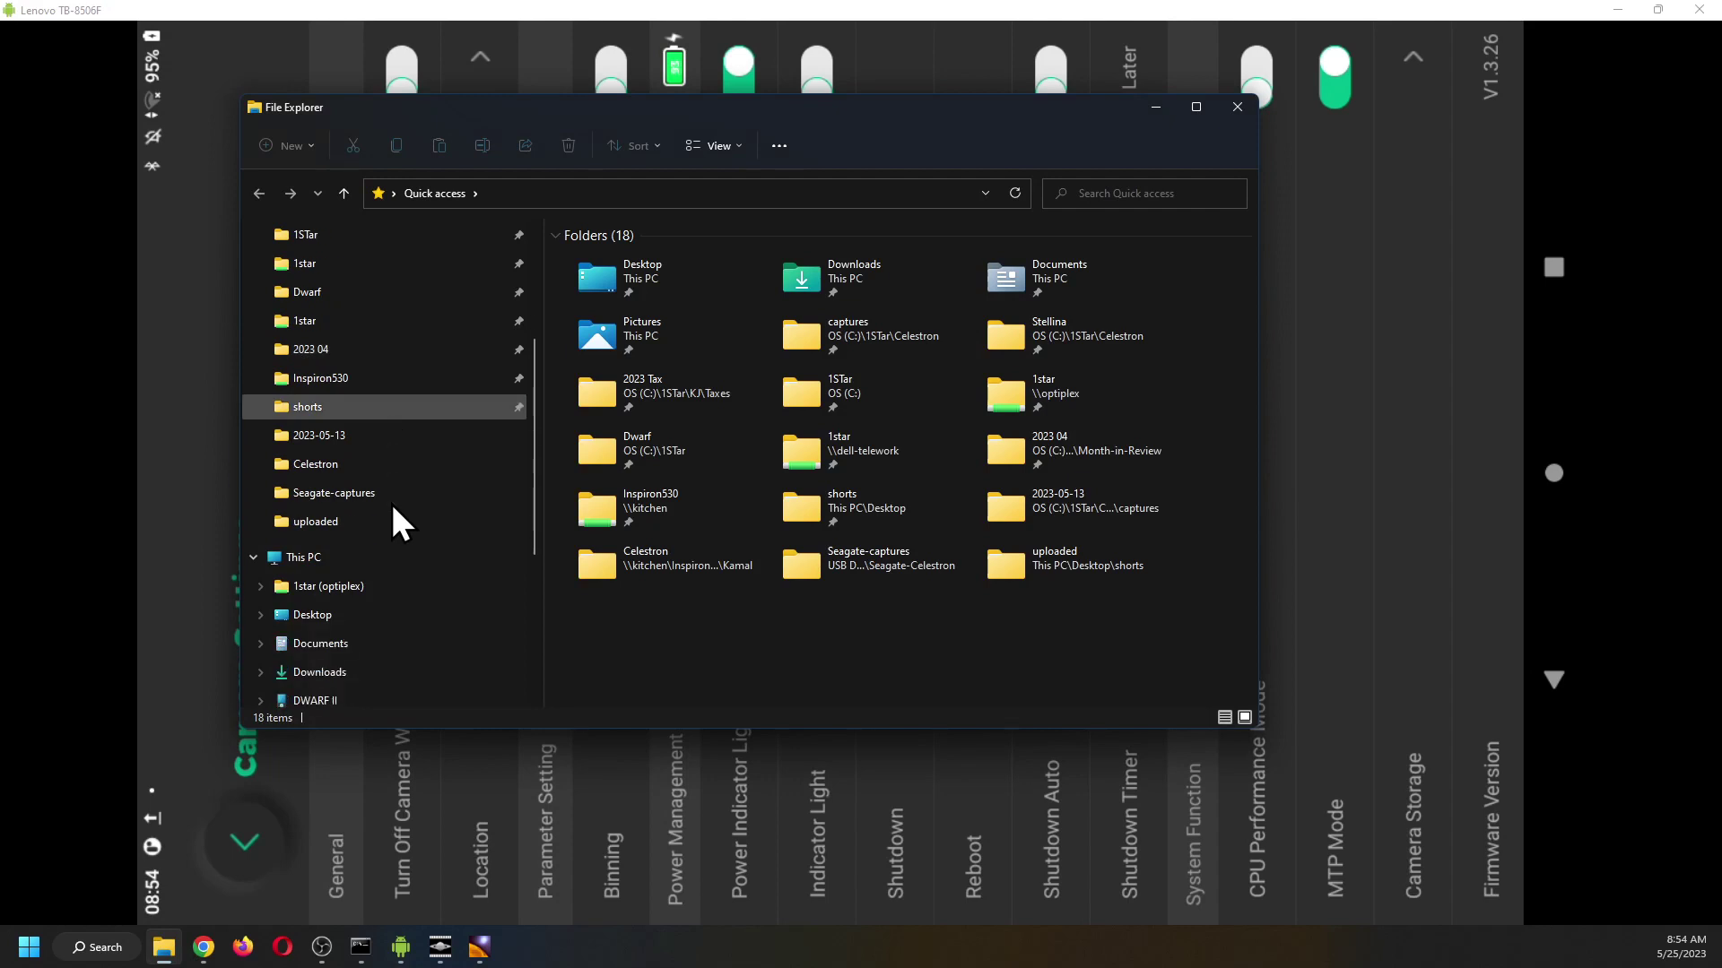
pyautogui.click(318, 702)
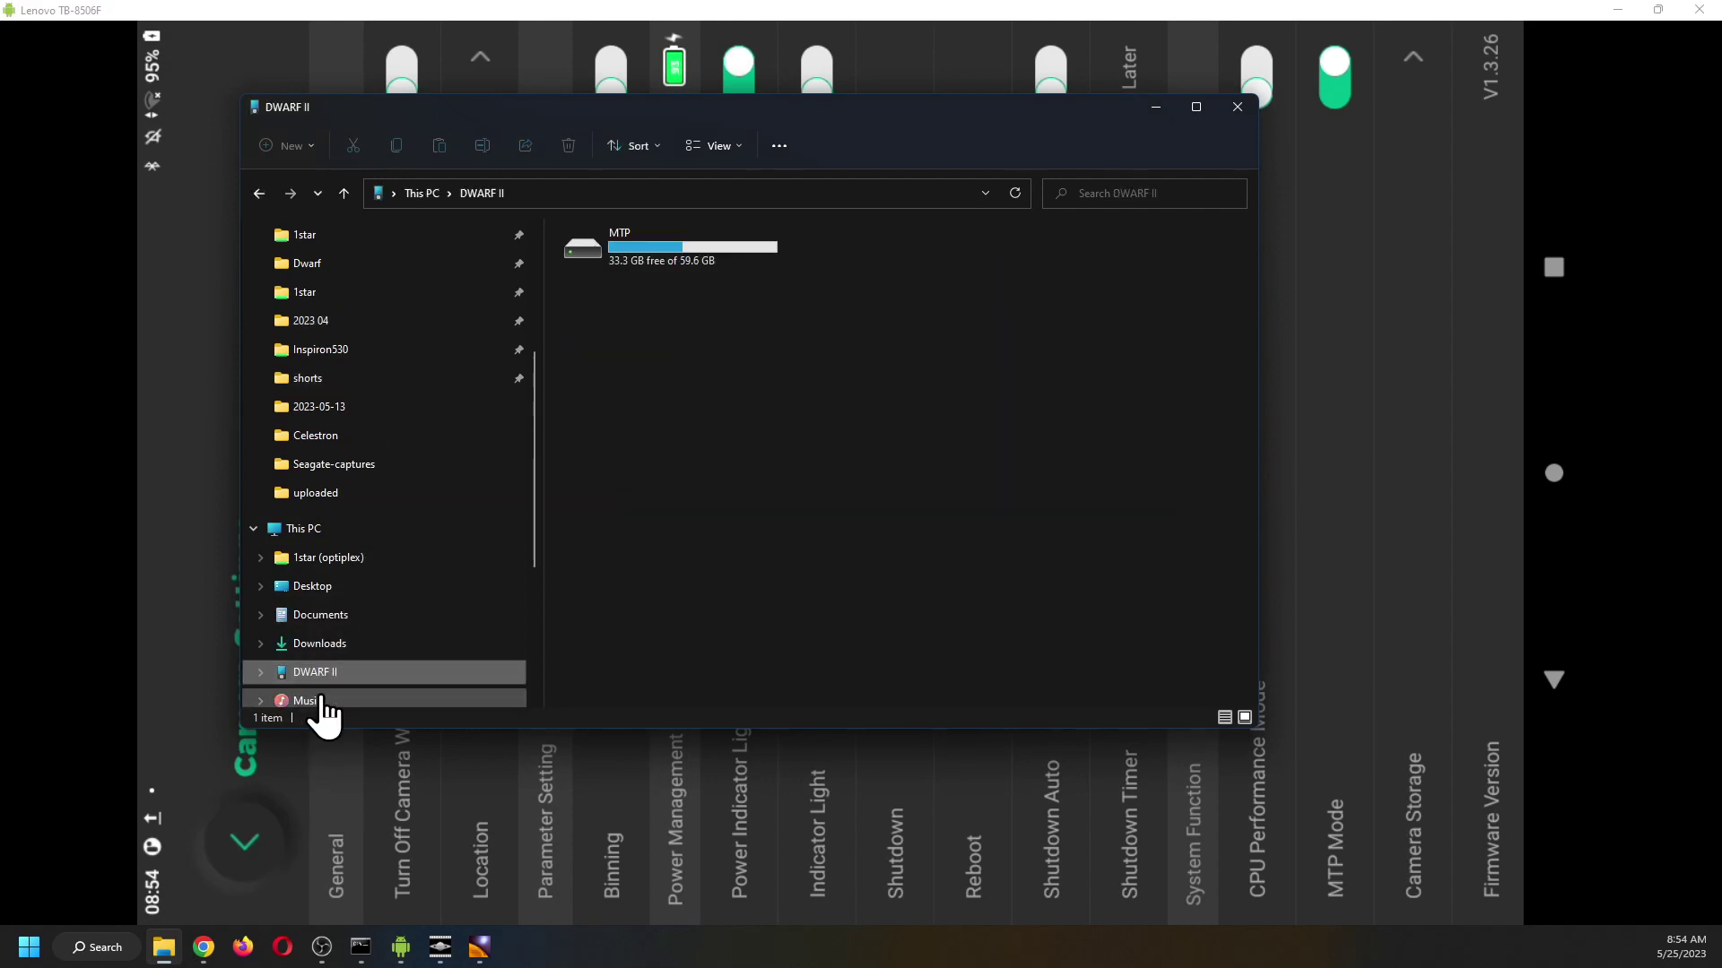
pyautogui.doubleClick(644, 247)
pyautogui.click(583, 245)
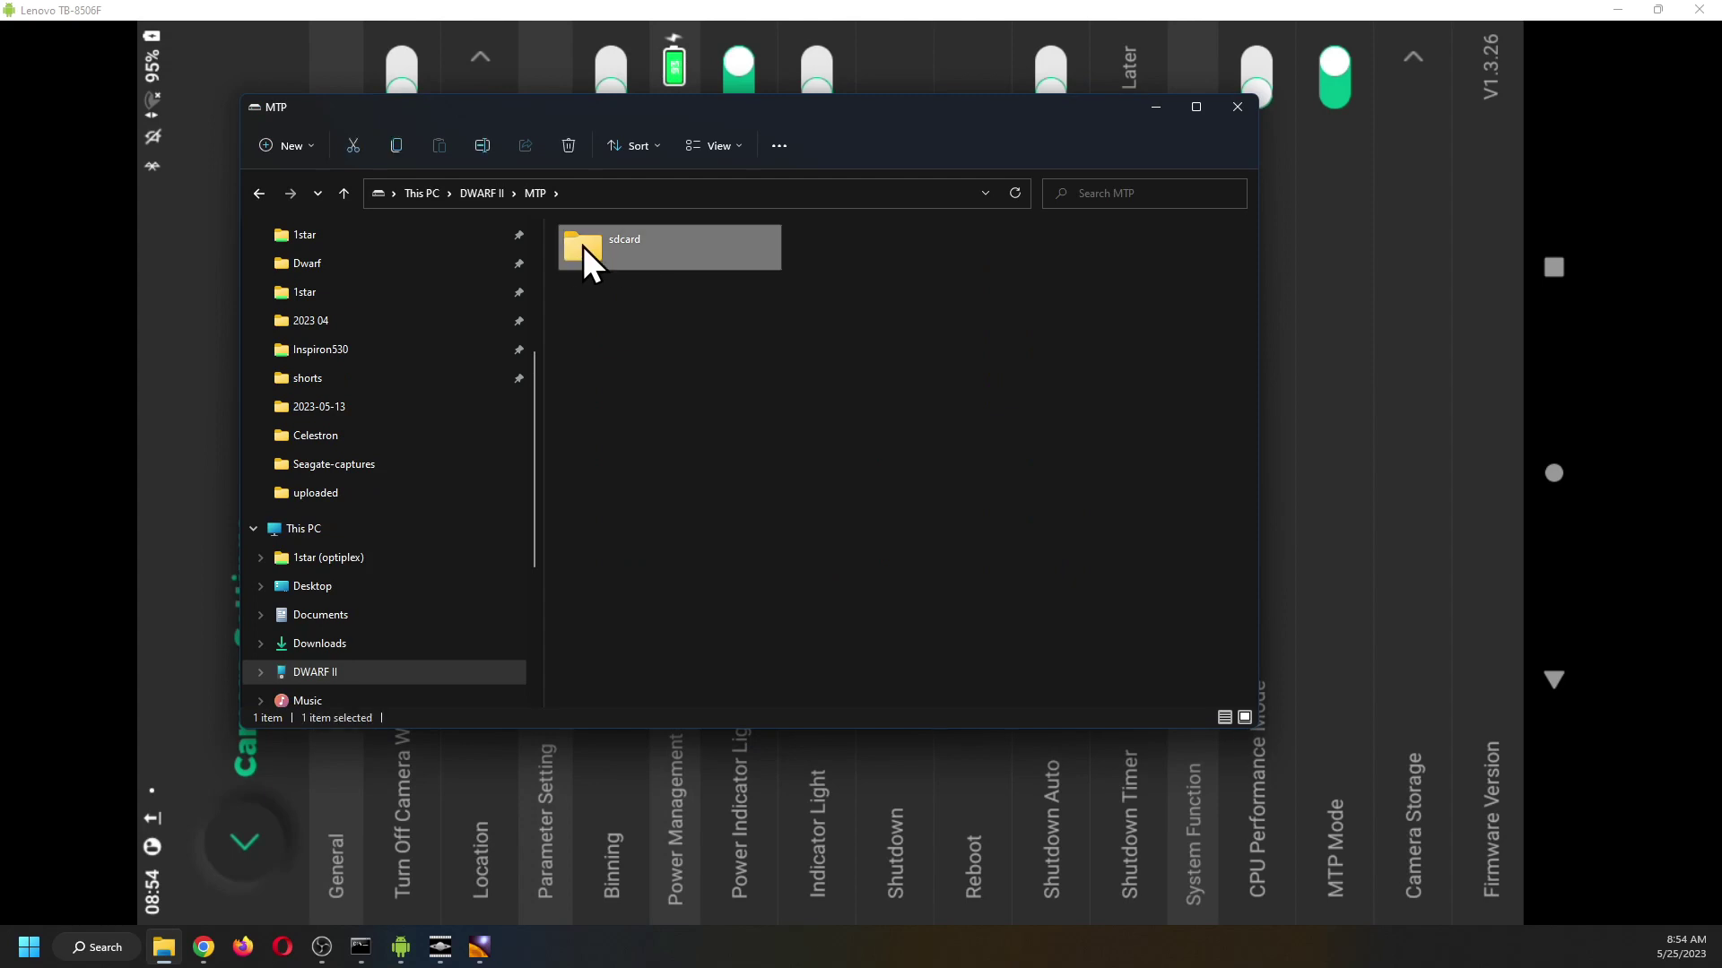
pyautogui.doubleClick(583, 246)
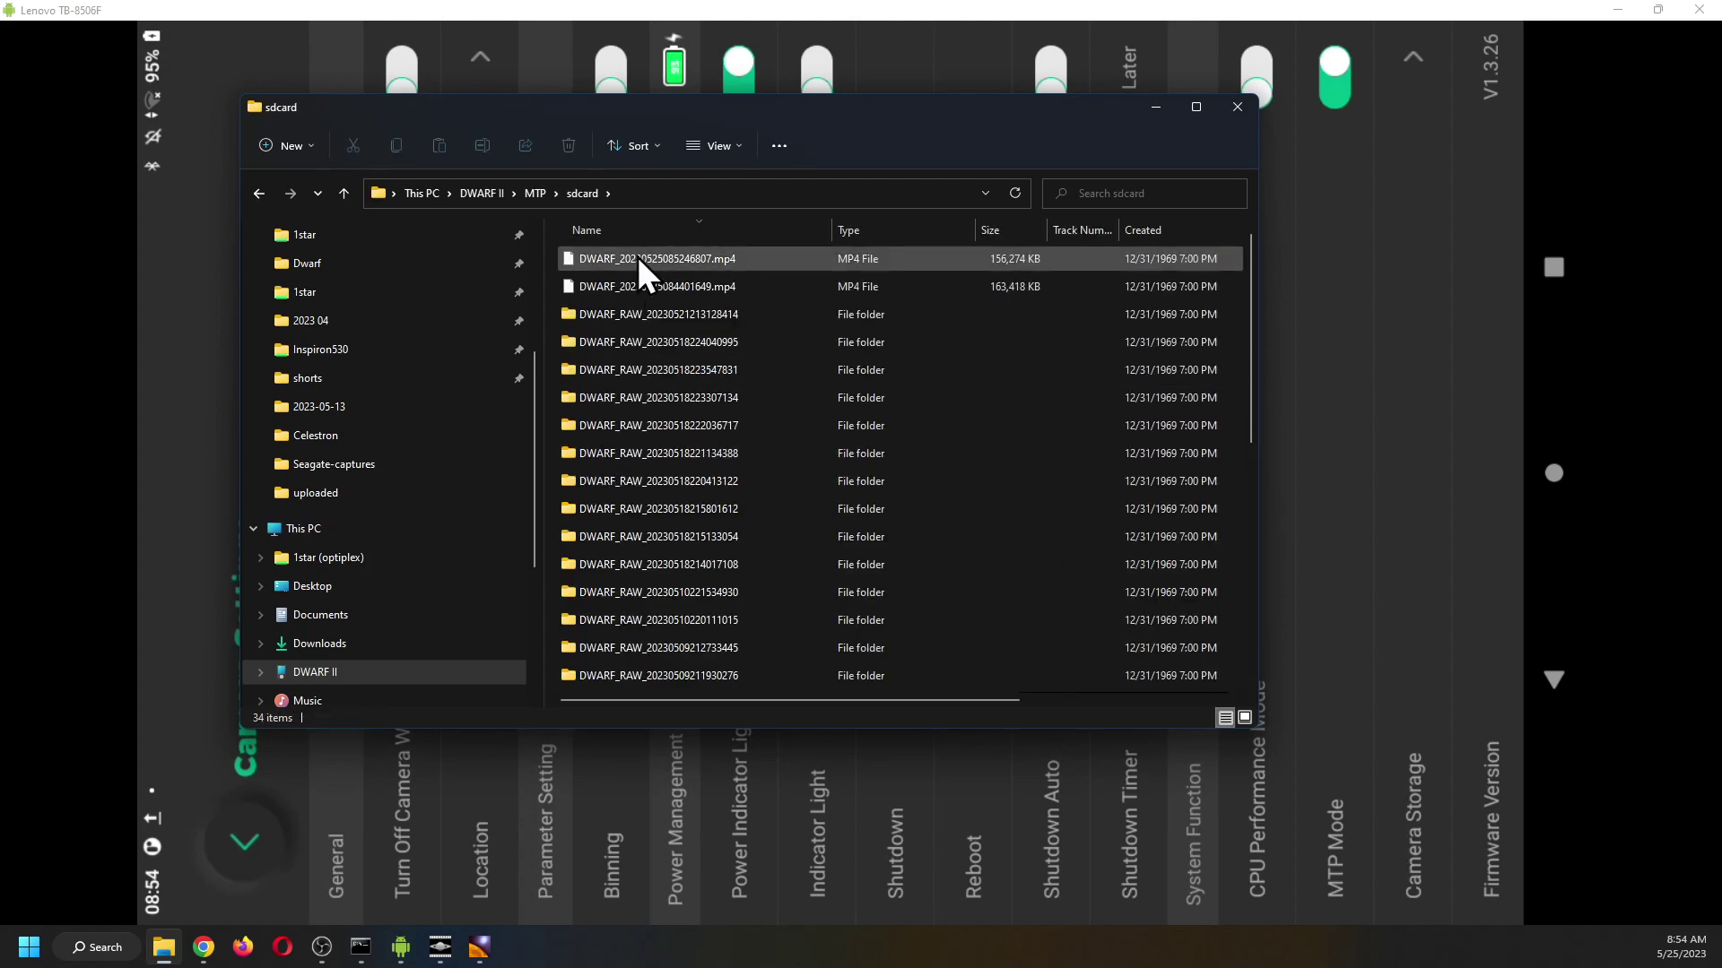
# Copy DWARF_20230525085246807.mp4 to the Desktop by dragging it onto Quick access
pyautogui.click(637, 256)
pyautogui.scroll(2, 315, 362)
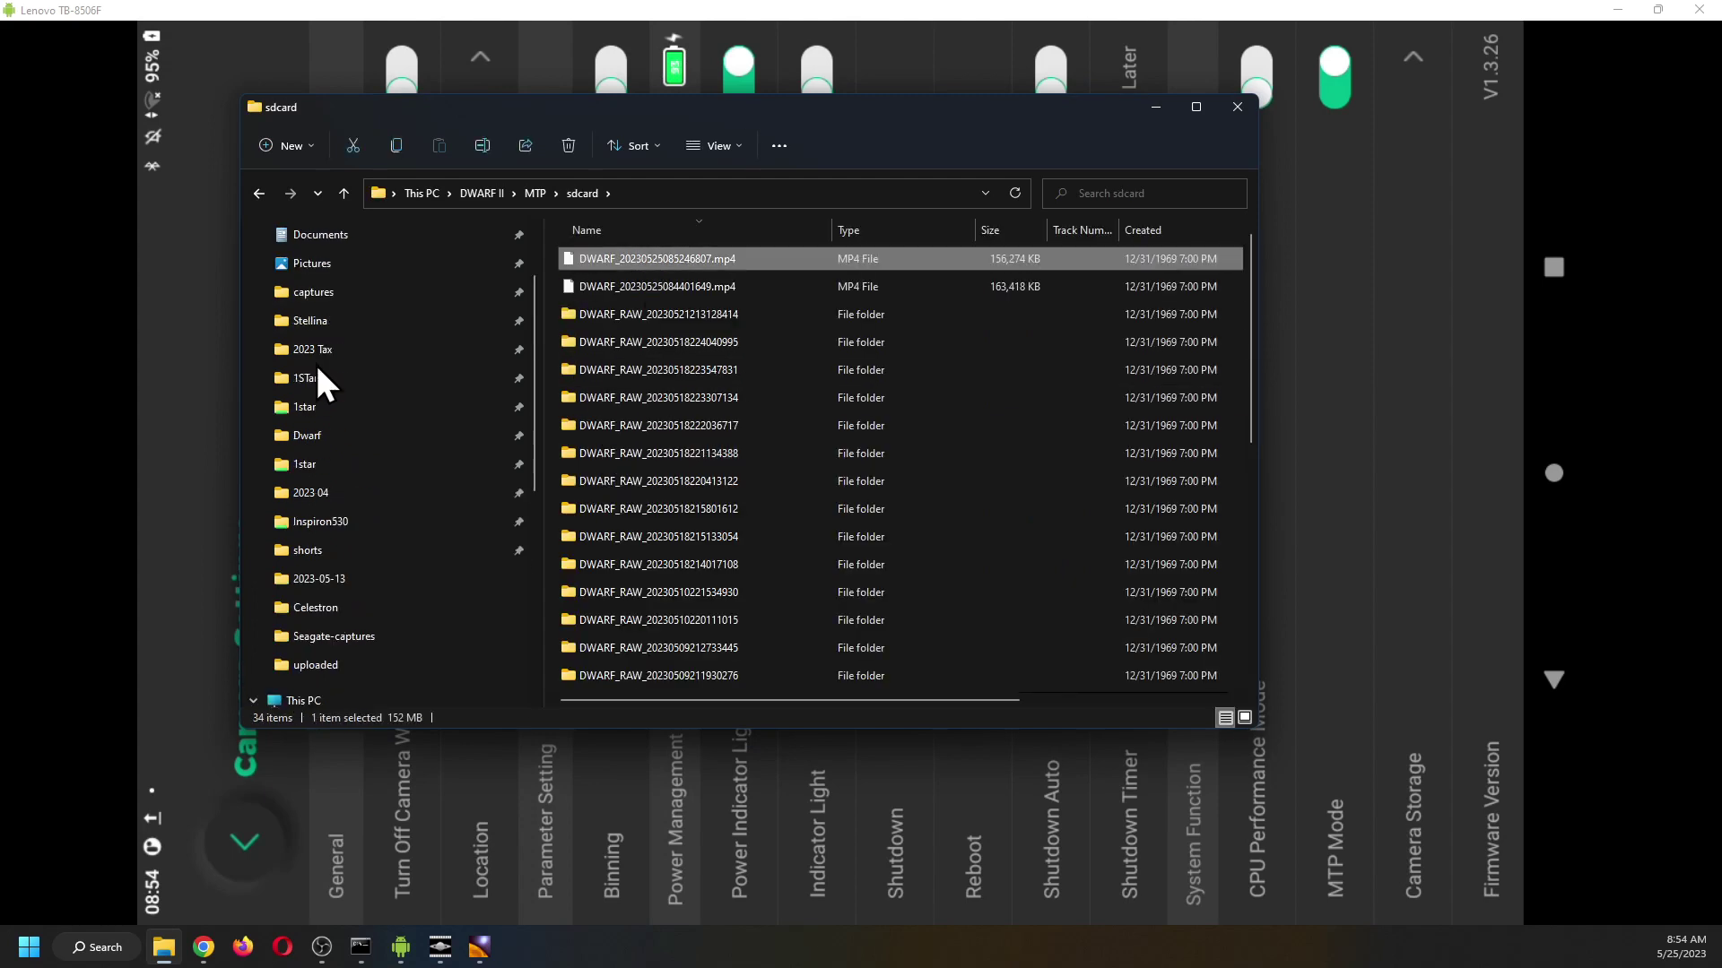
pyautogui.scroll(1, 316, 364)
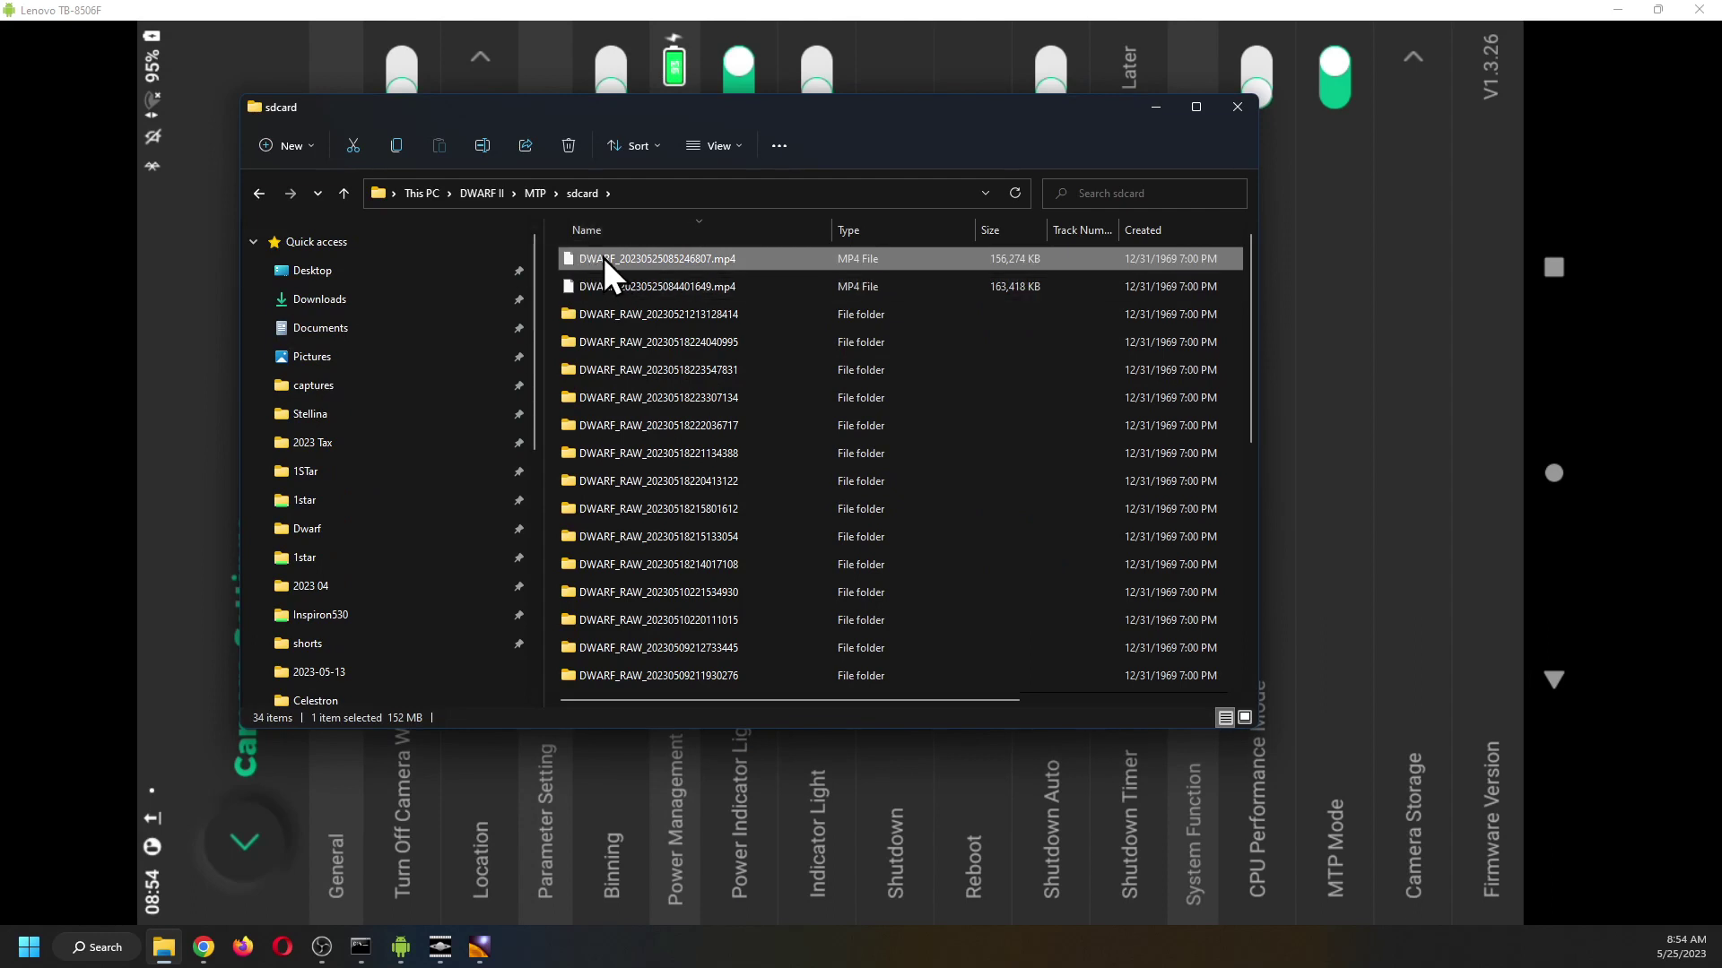
pyautogui.moveTo(604, 257); pyautogui.dragTo(350, 278)
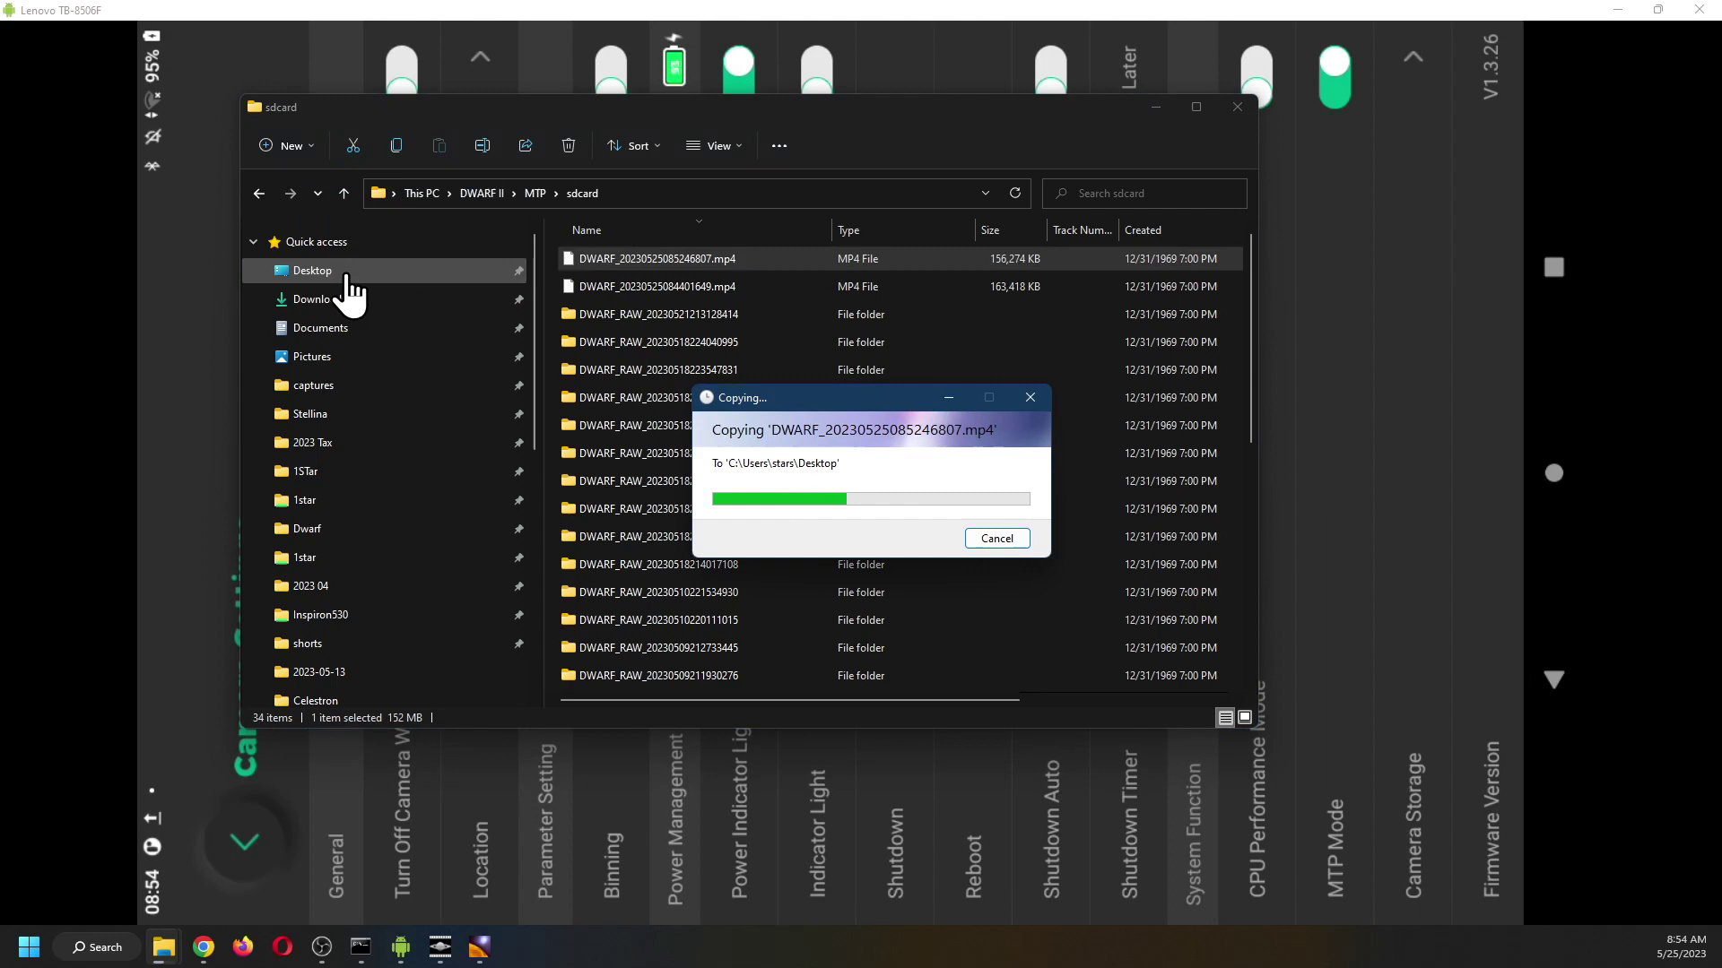
# Close the sdcard window and replace PIPP's old source video with DWARF_20230525085246807.mp4
pyautogui.click(1237, 107)
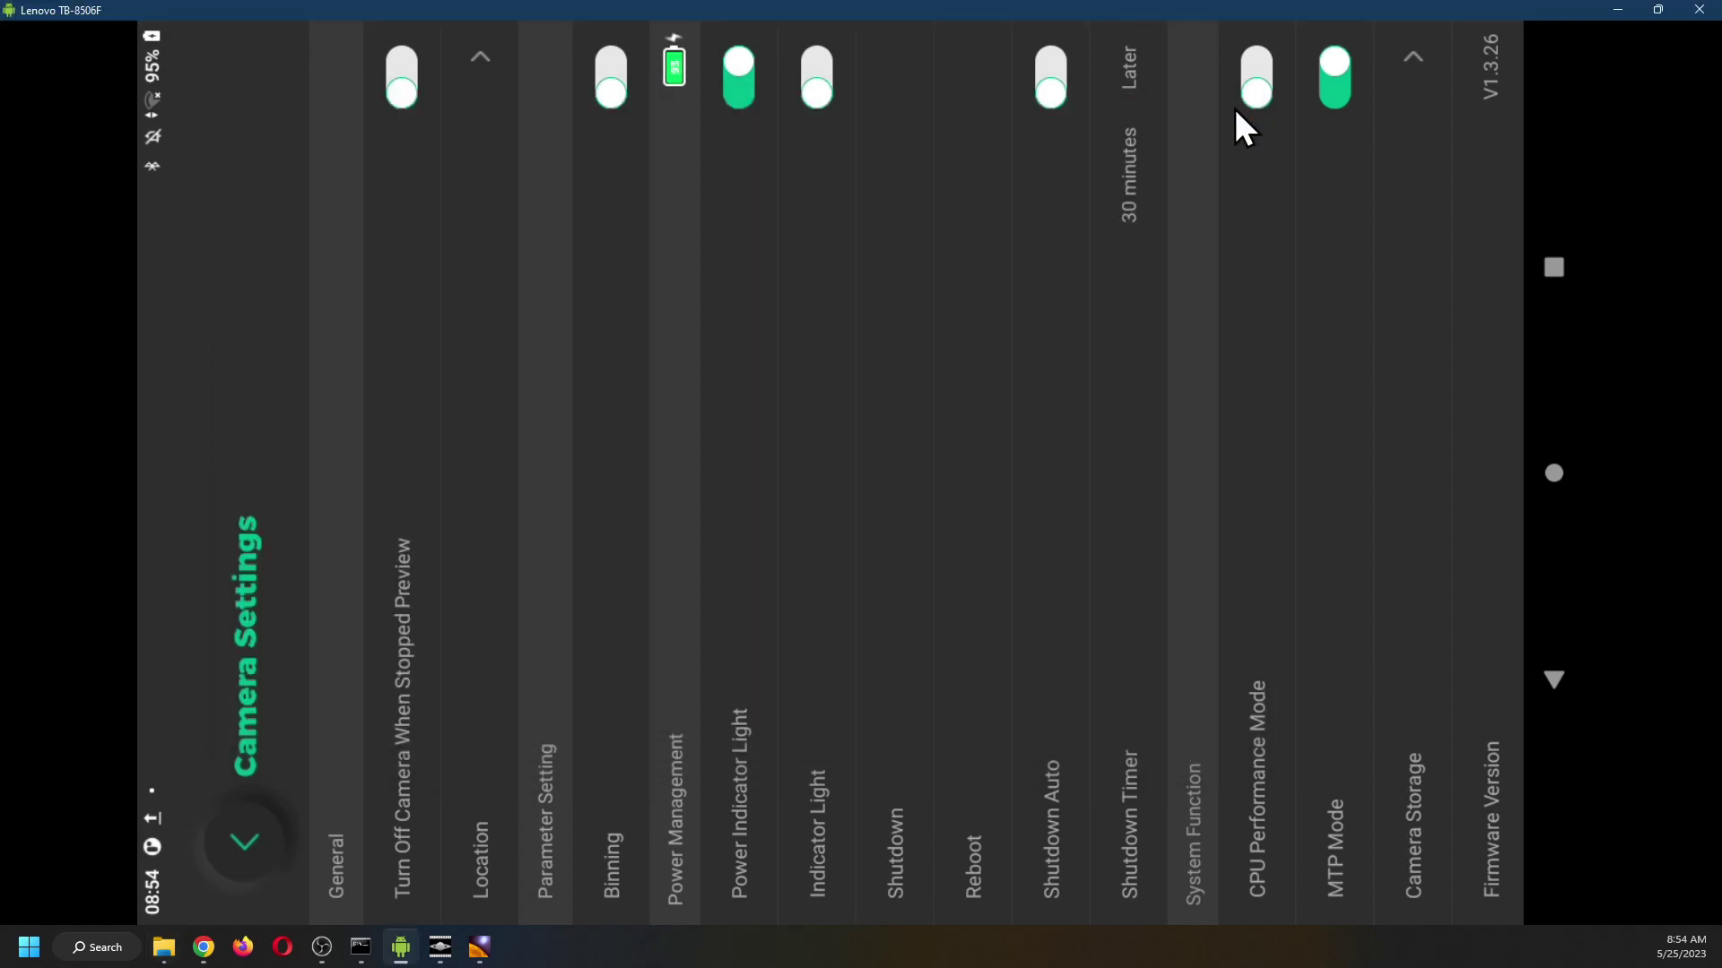
pyautogui.click(440, 947)
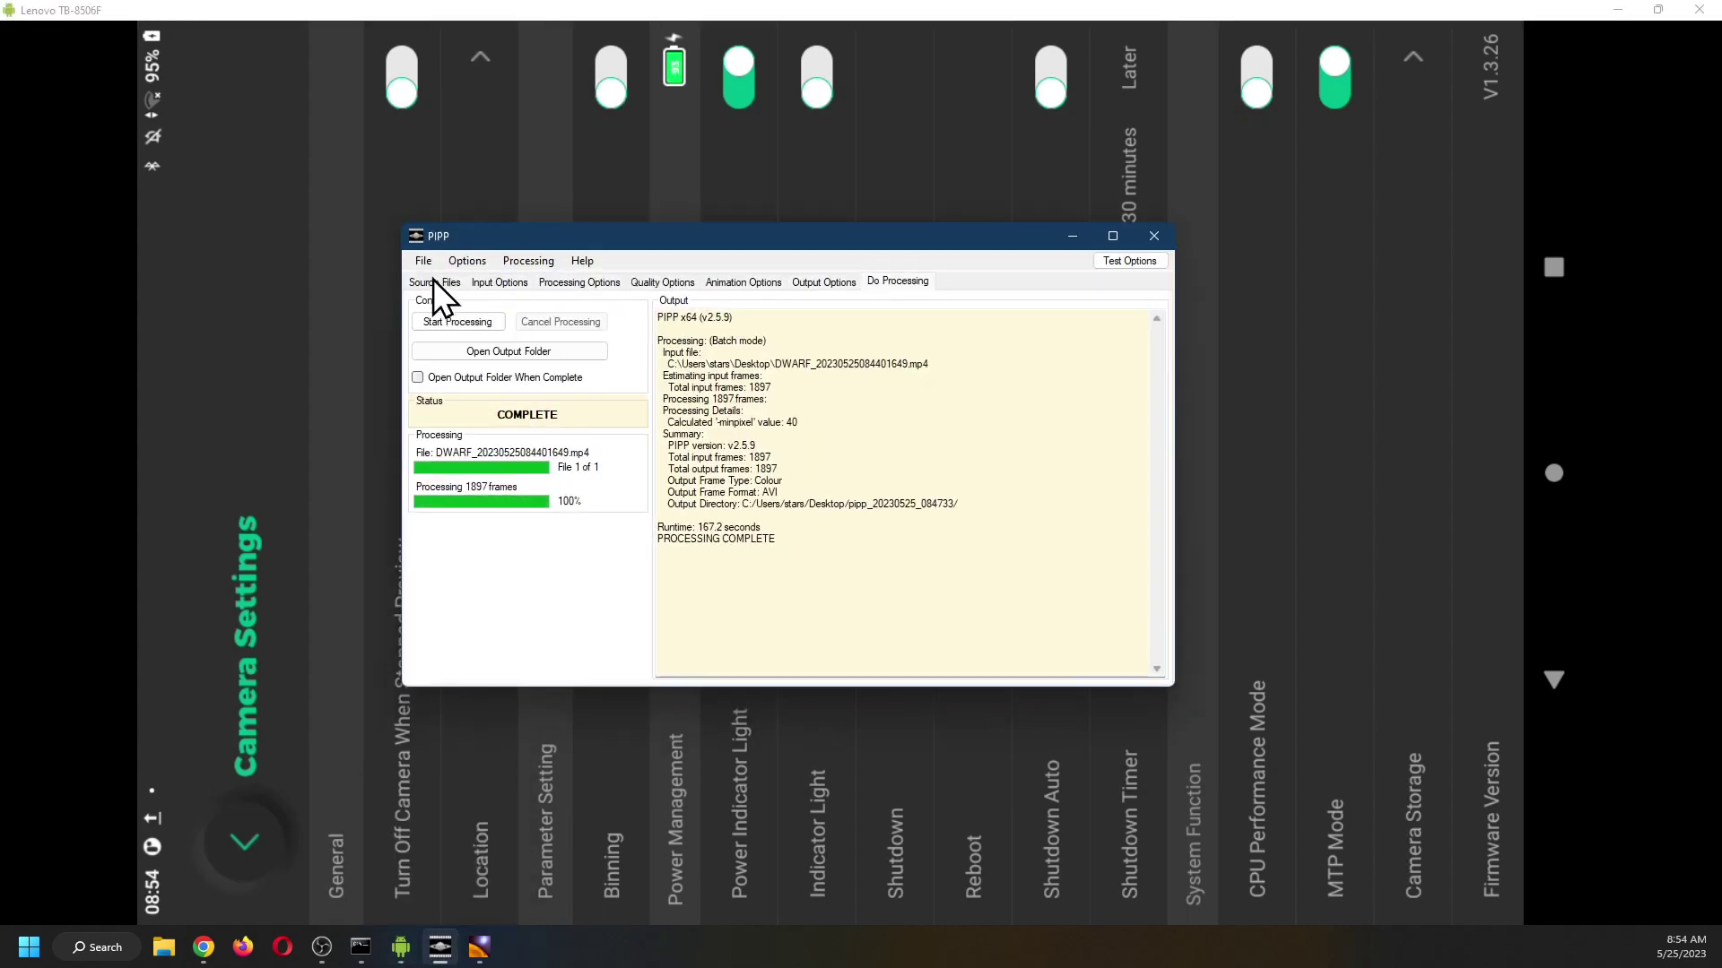
pyautogui.click(433, 280)
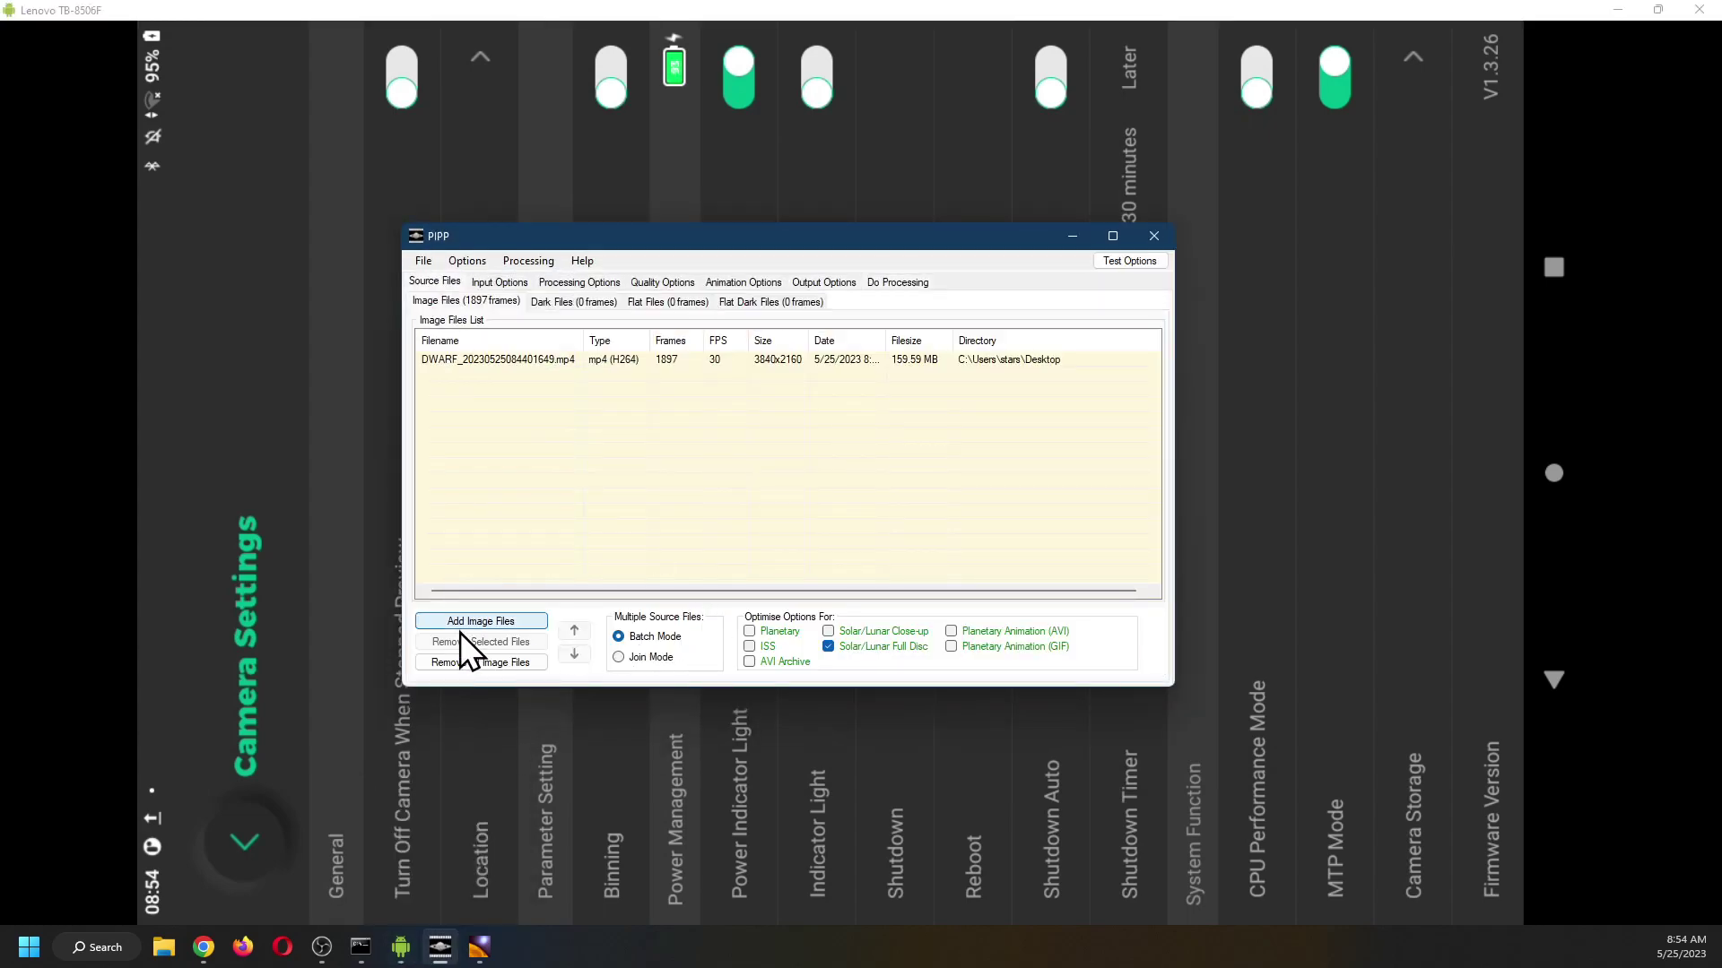
pyautogui.click(487, 358)
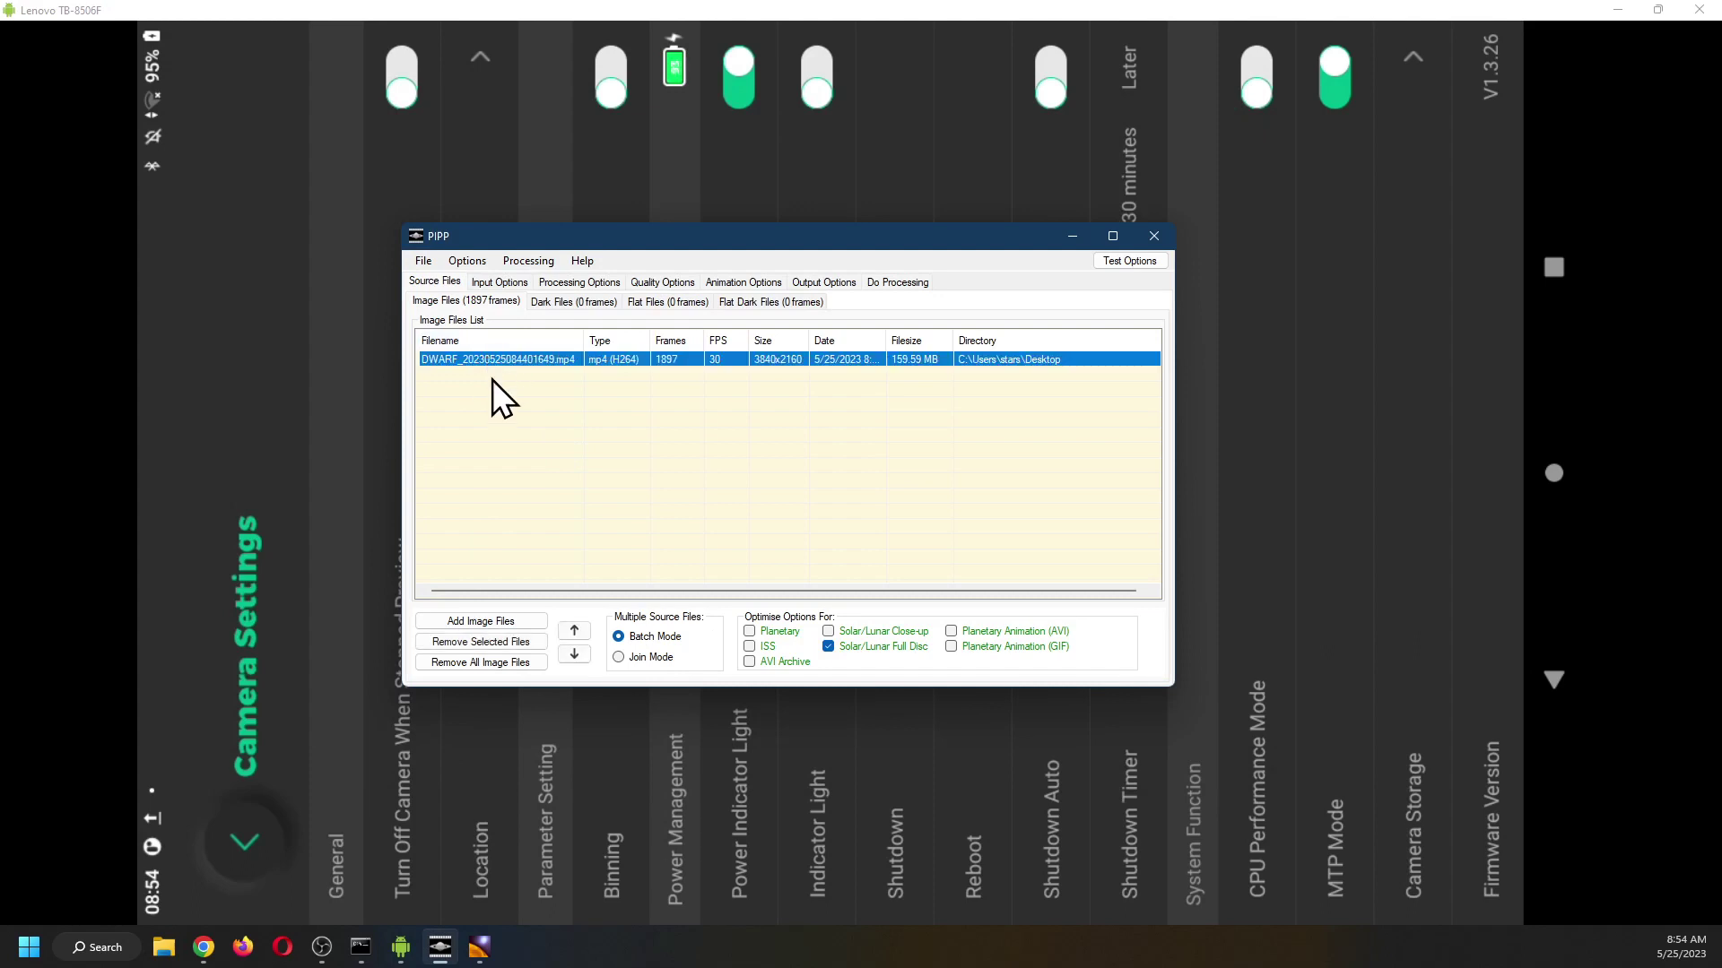
pyautogui.click(481, 643)
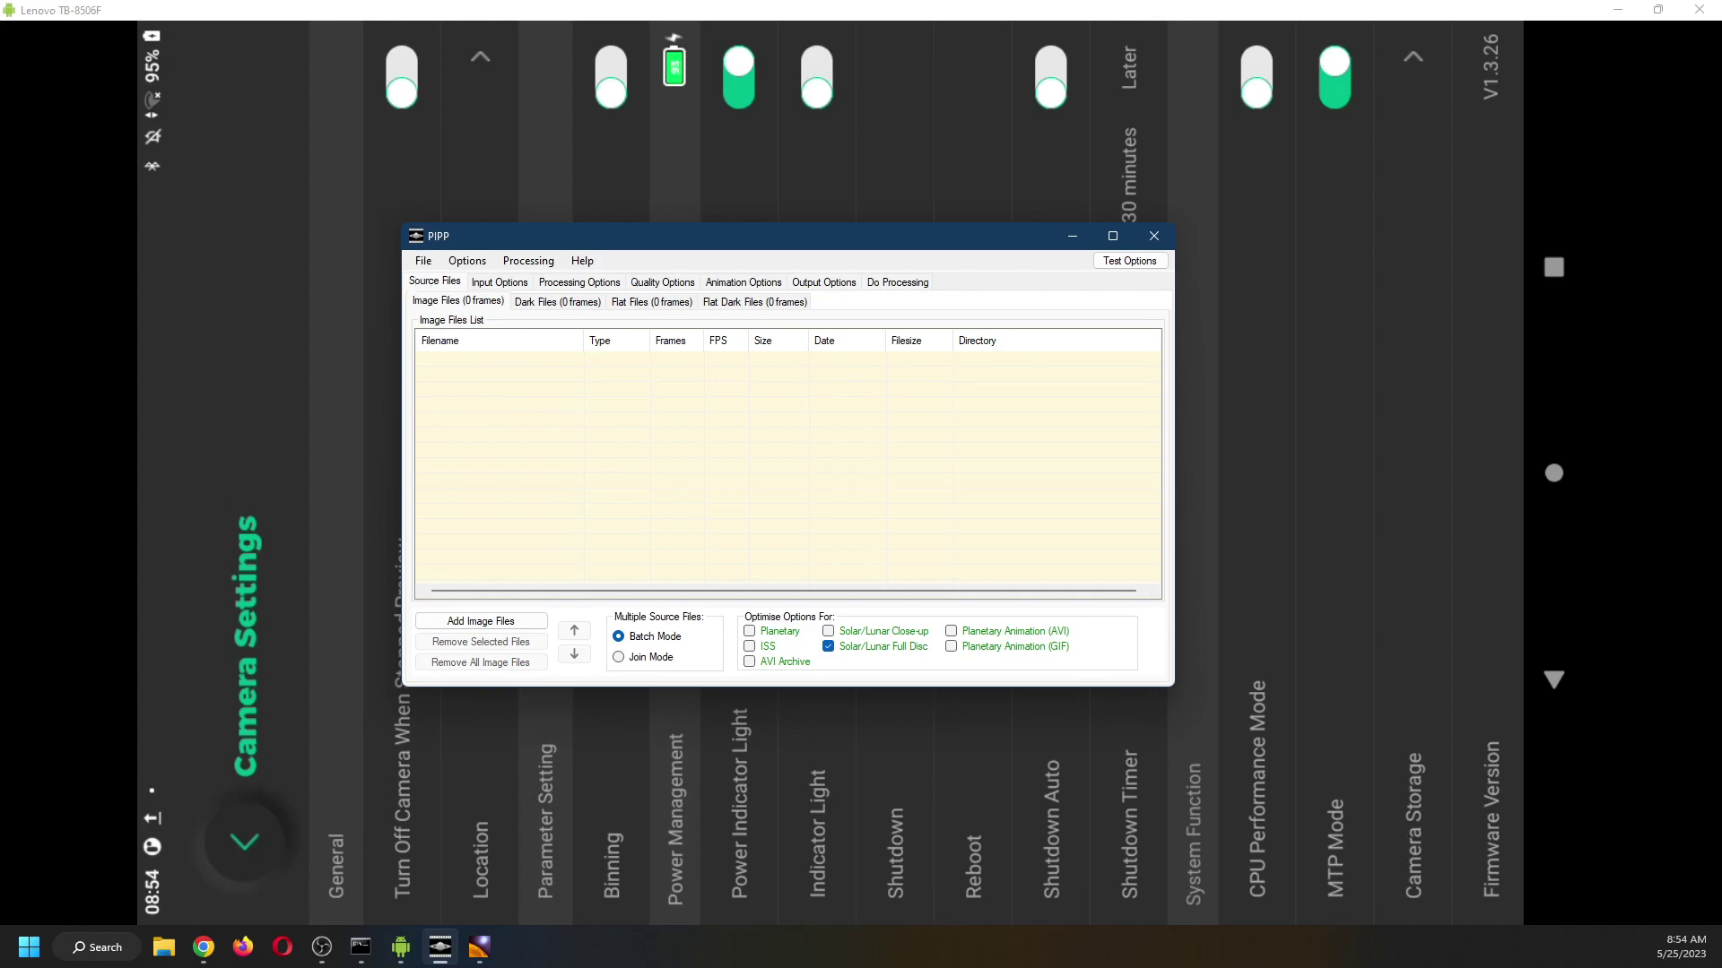
pyautogui.moveTo(180, 826); pyautogui.dragTo(739, 406)
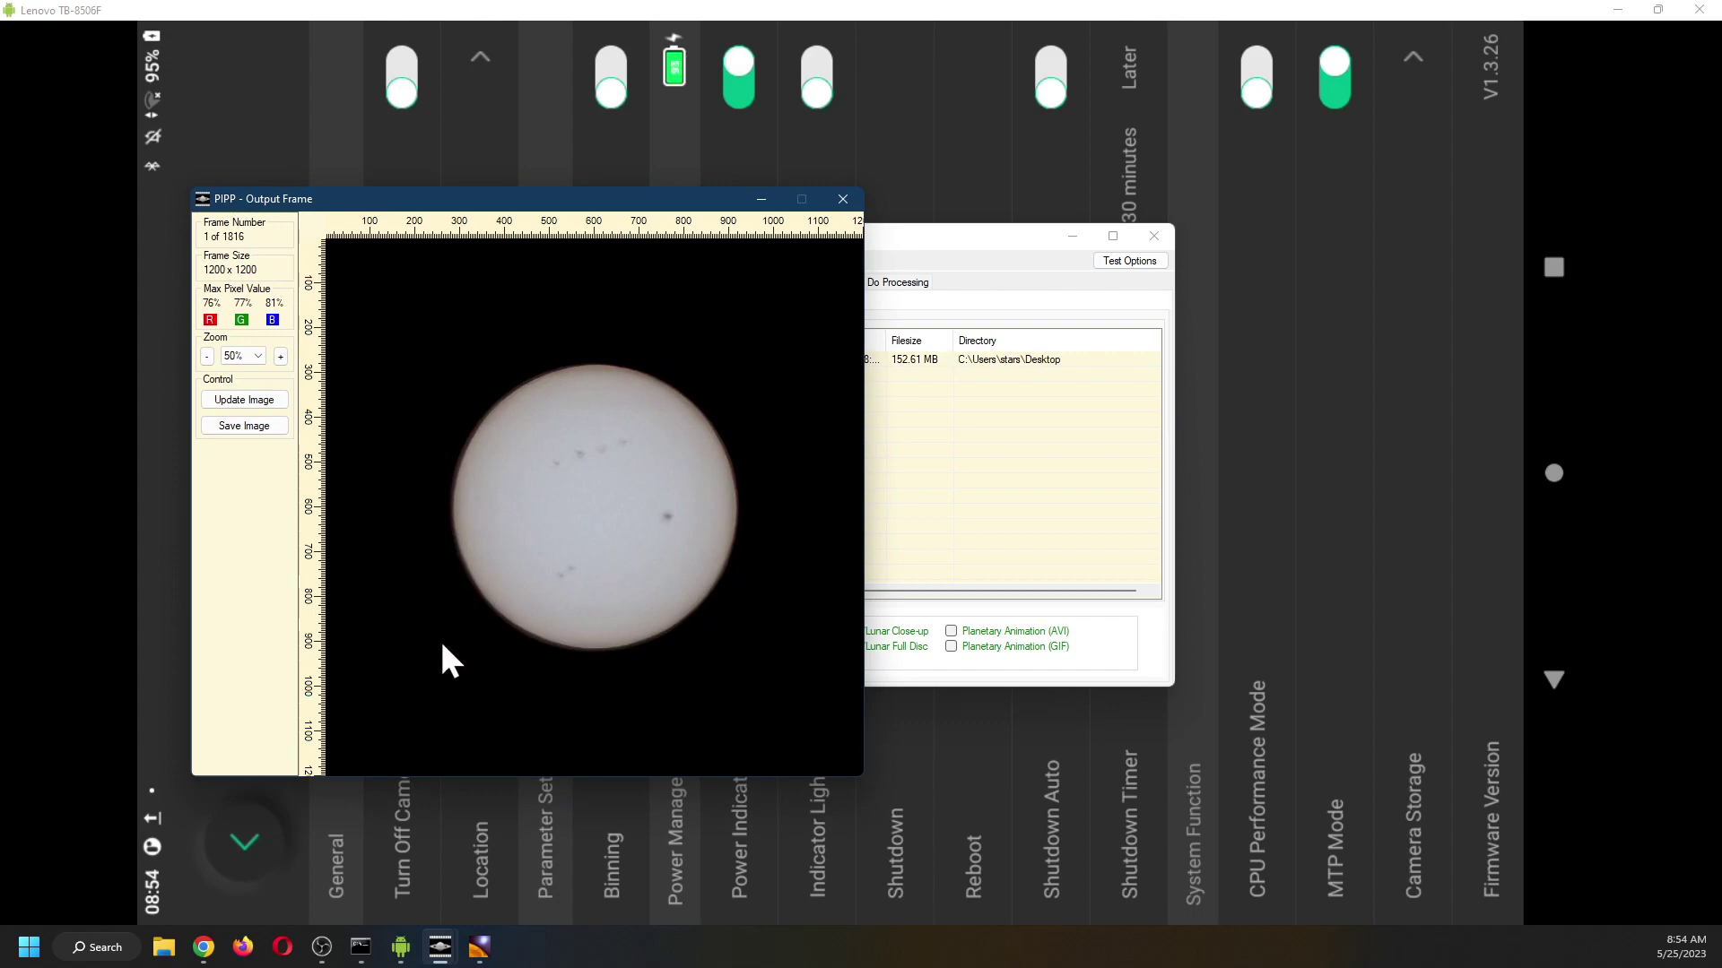
pyautogui.click(841, 198)
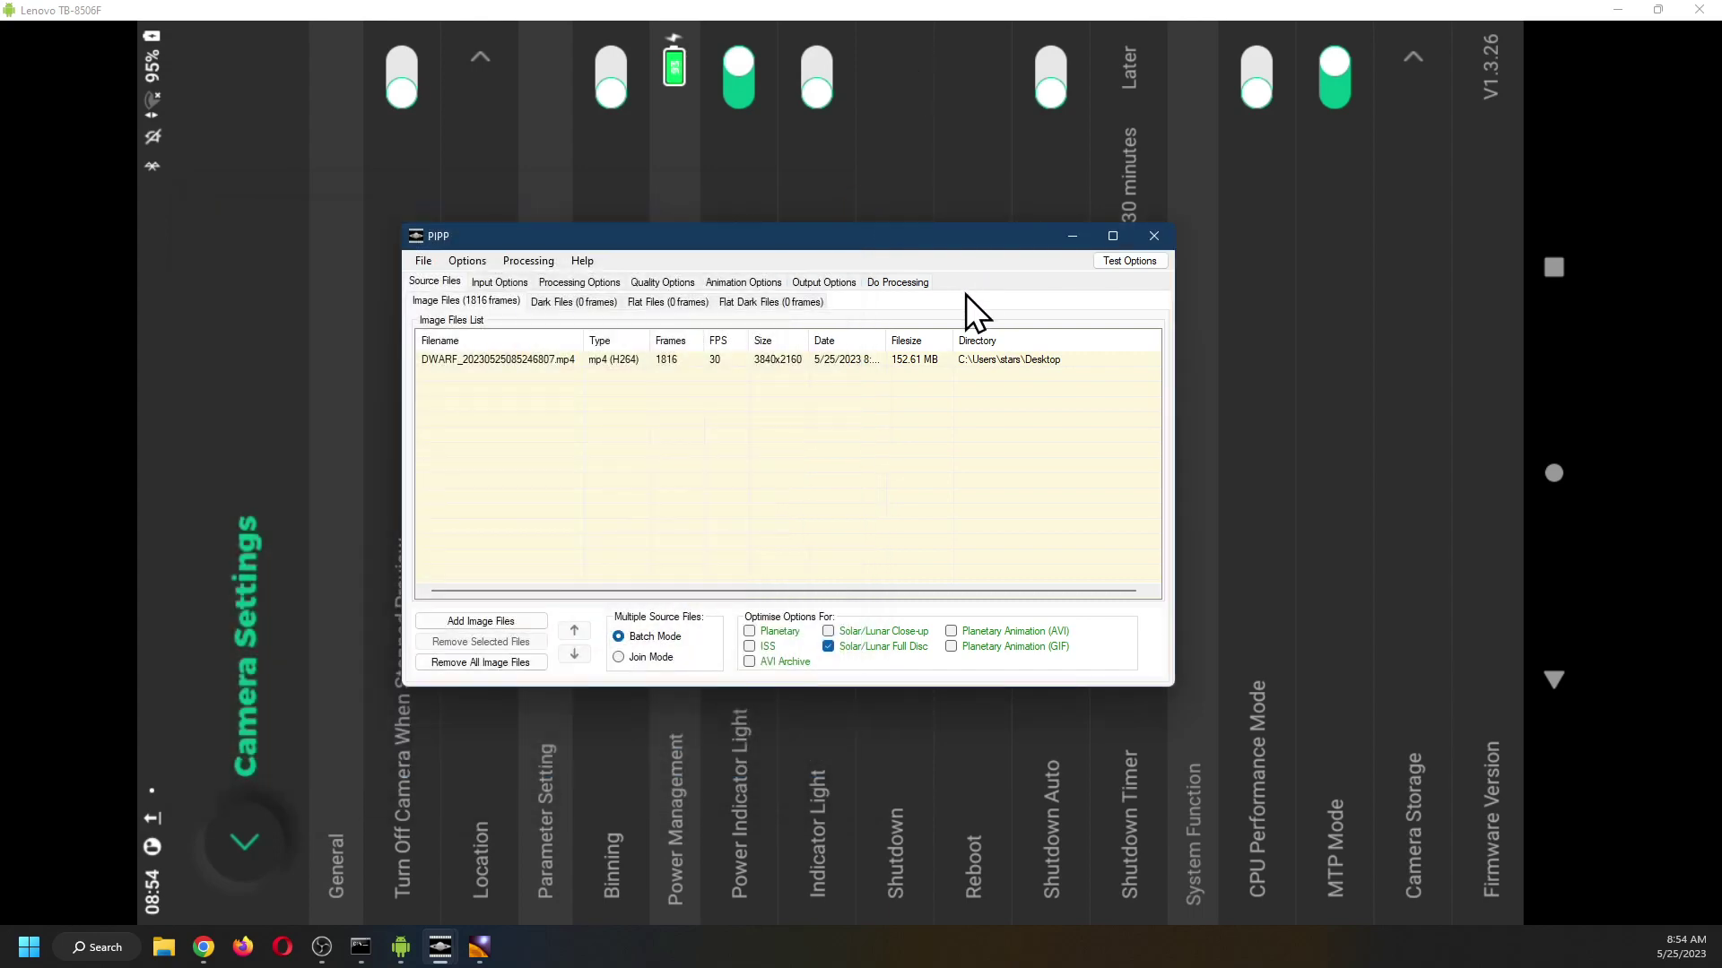
# Review PIPP's Input, Processing, Quality and Output options, ending on the Do Processing status
pyautogui.click(500, 282)
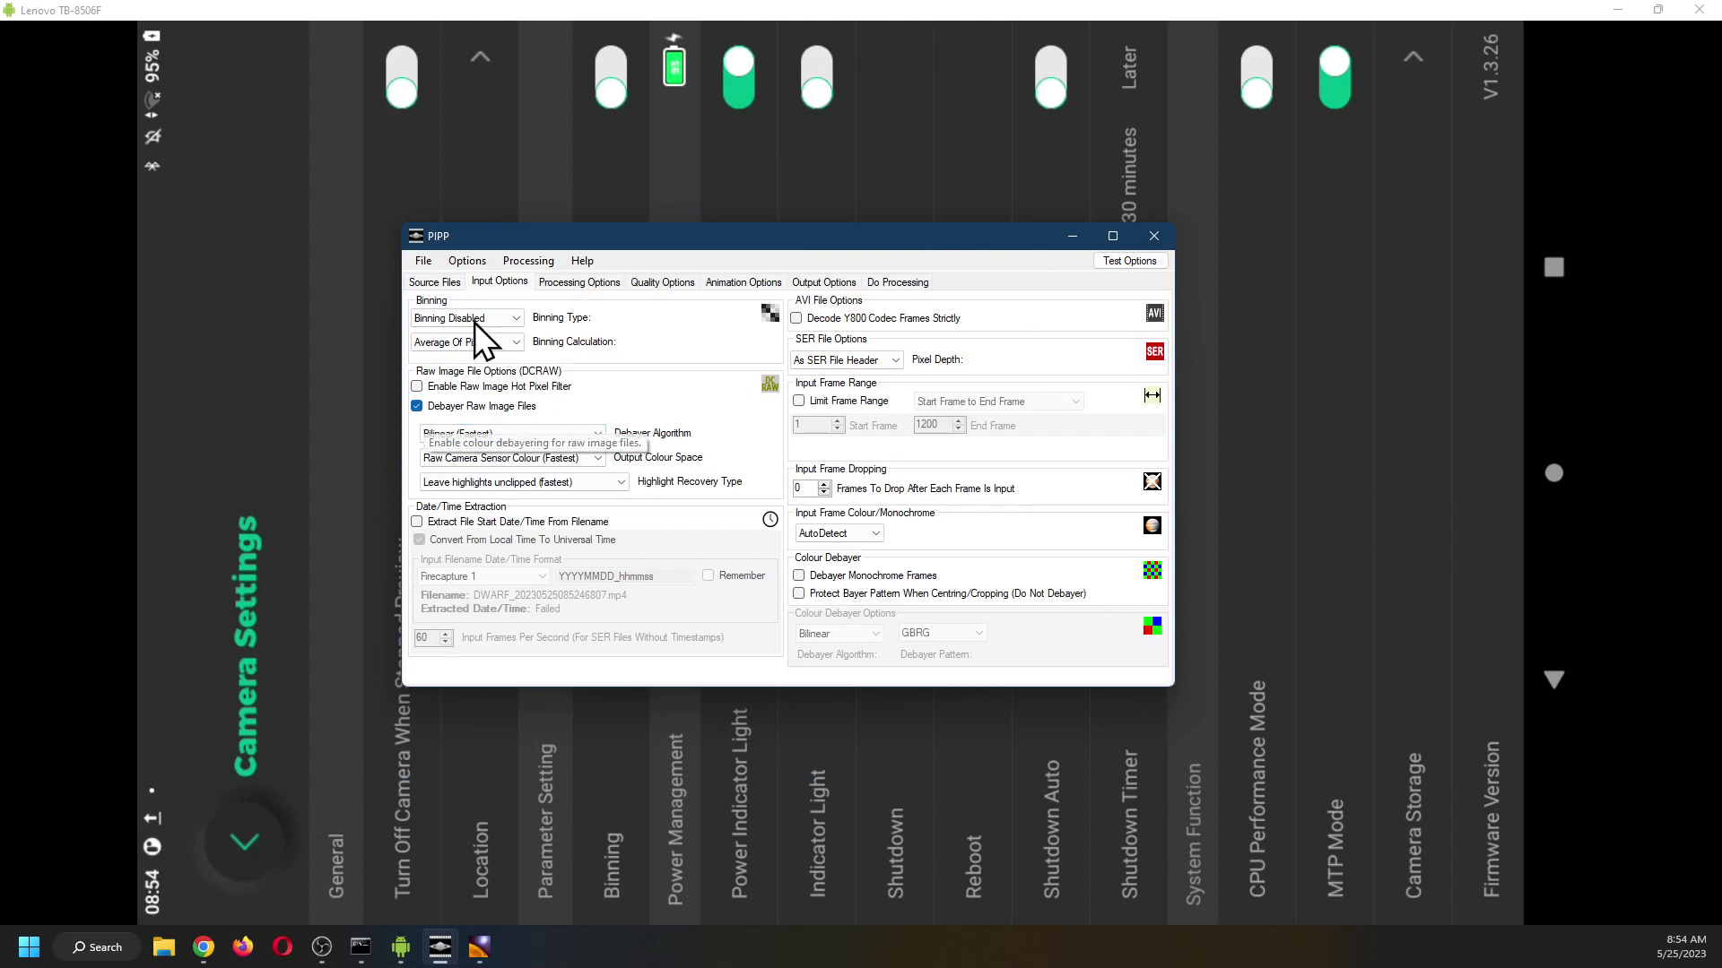
pyautogui.click(579, 280)
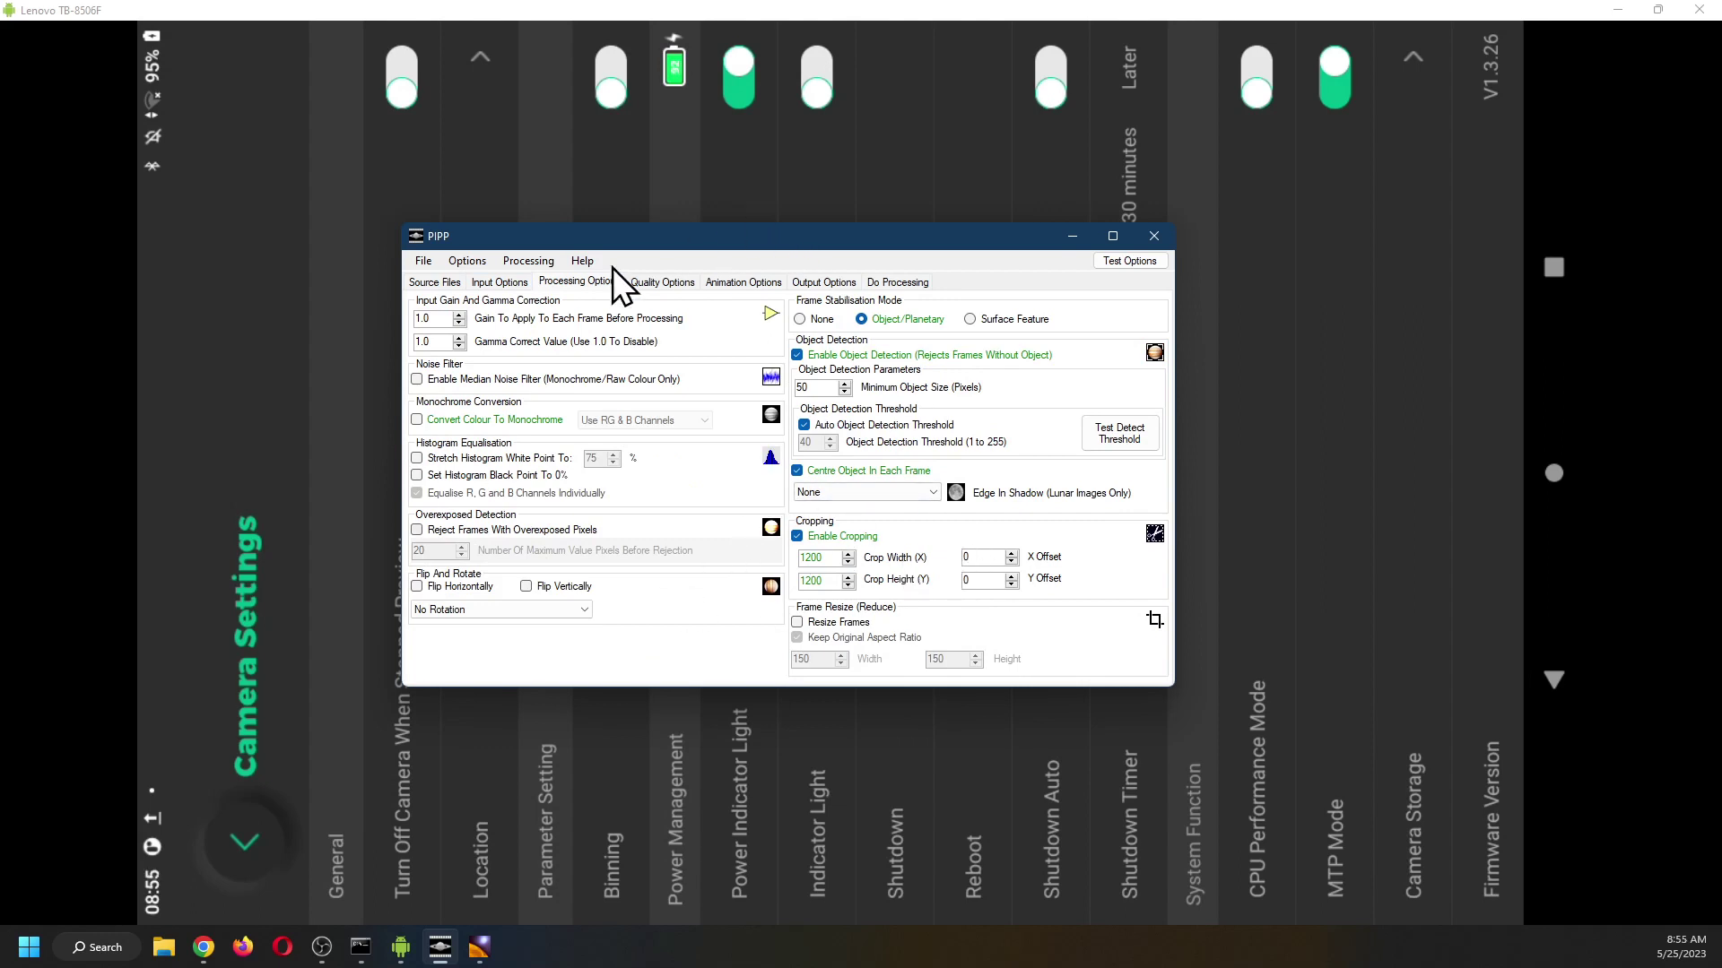
pyautogui.click(663, 280)
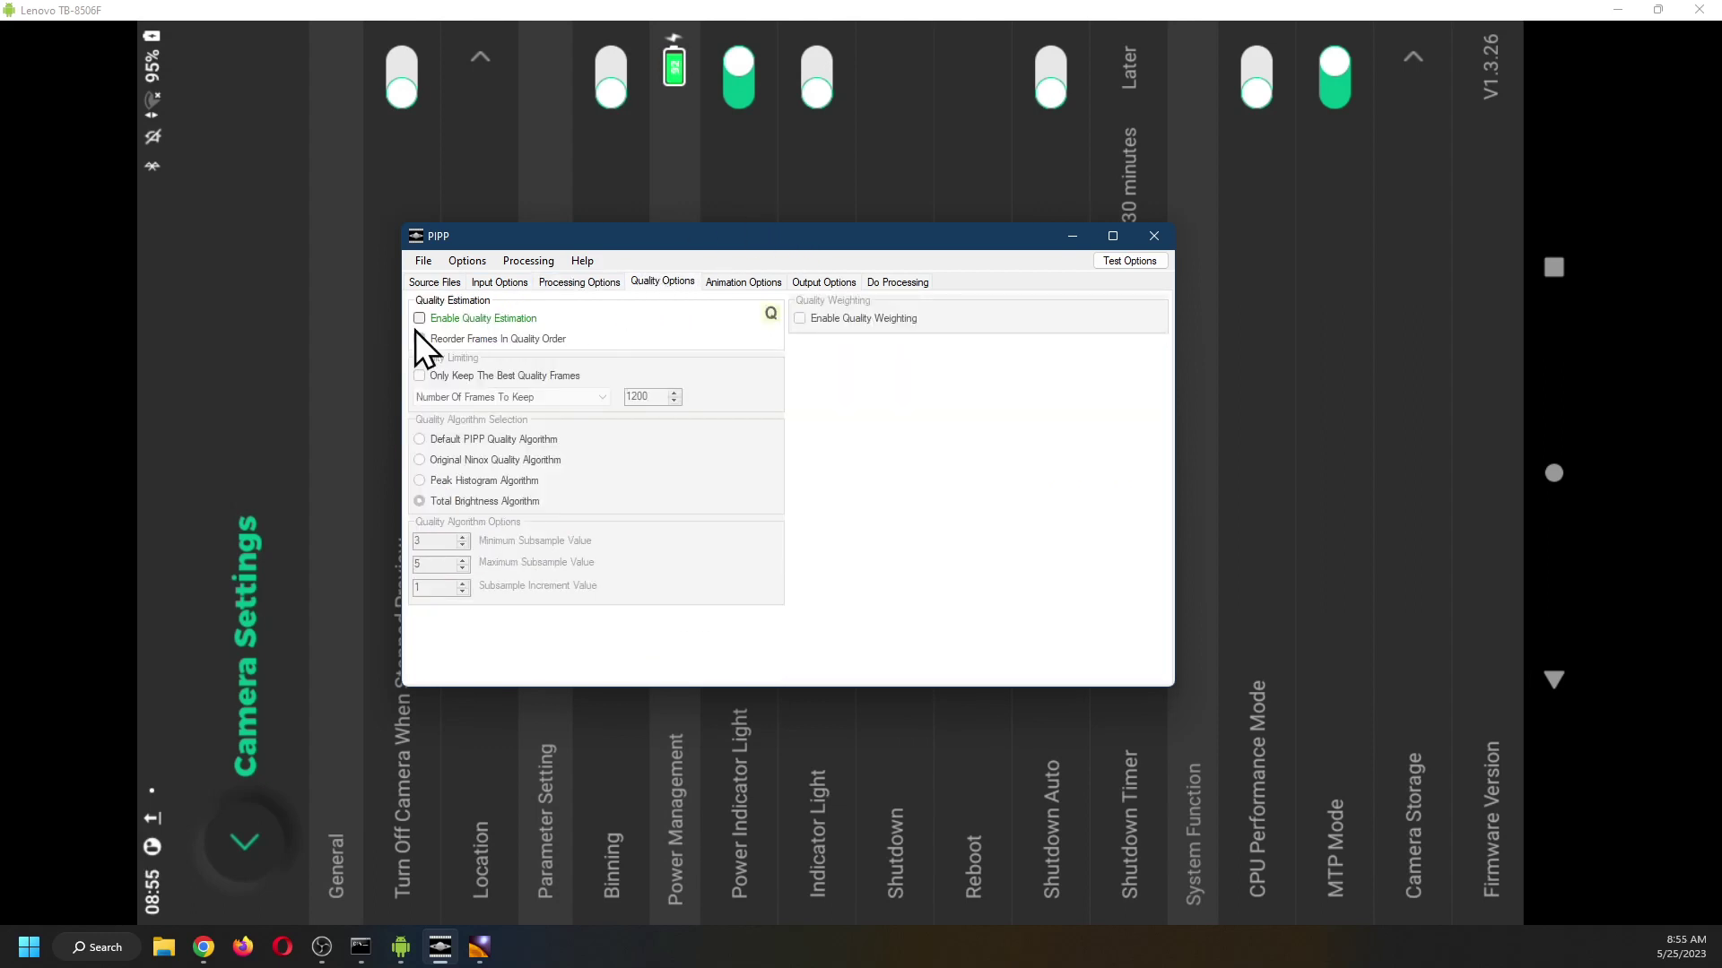
pyautogui.click(814, 282)
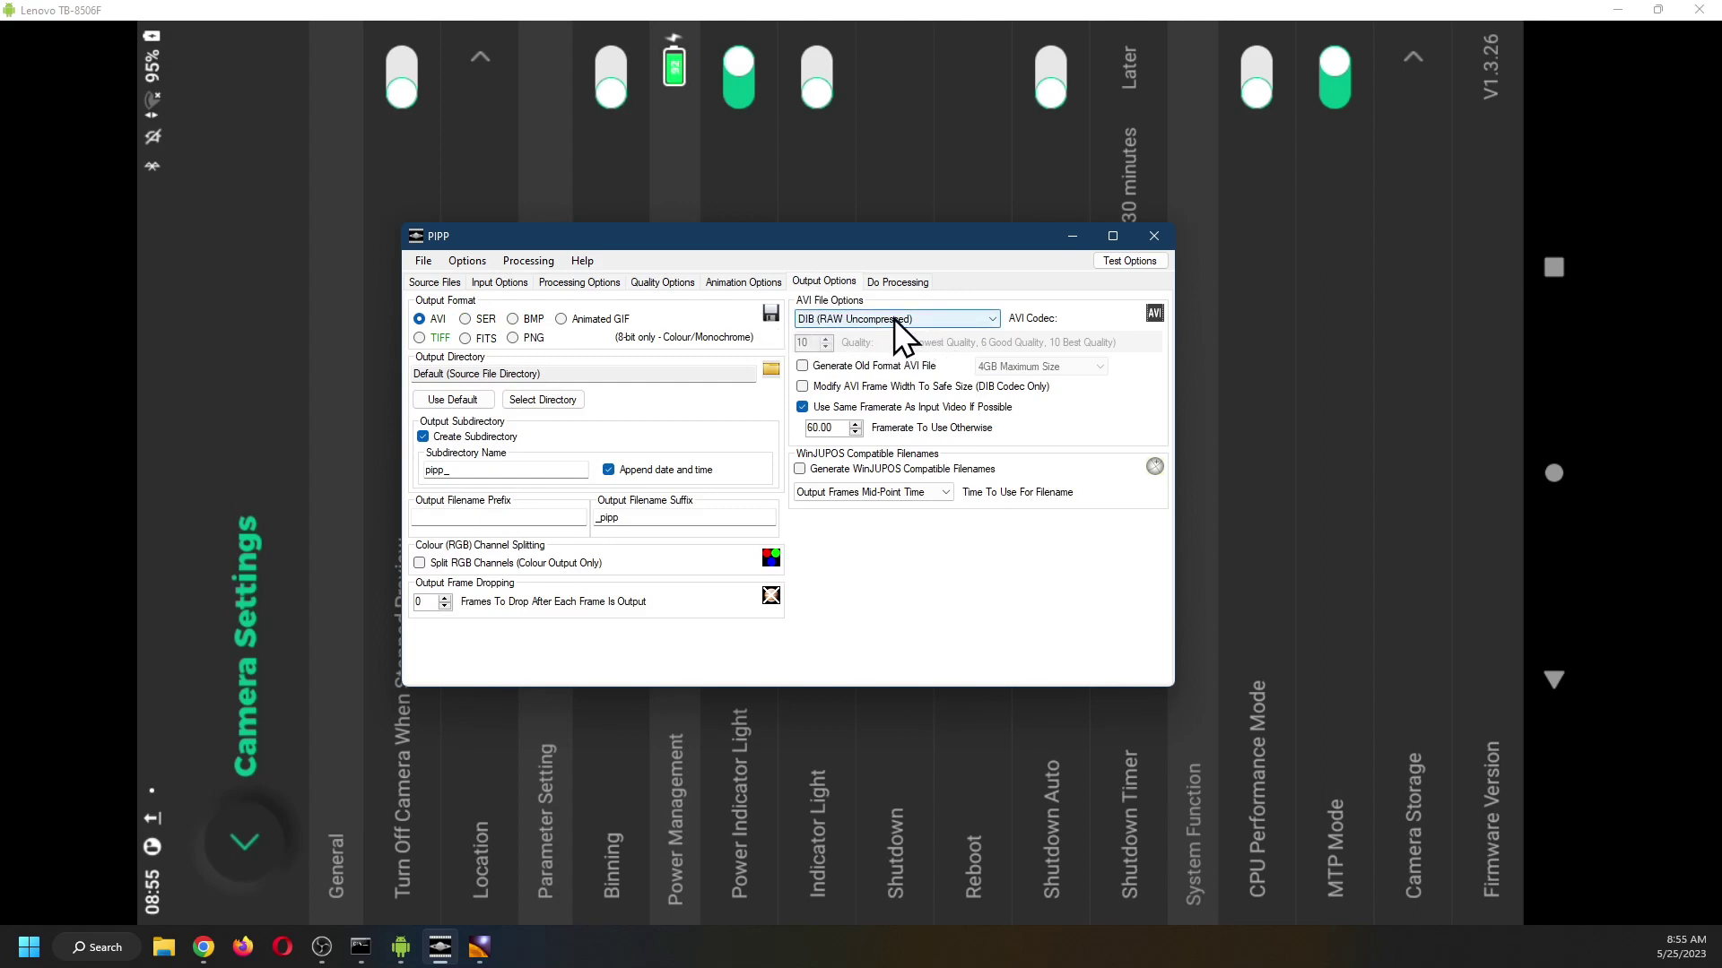
pyautogui.click(897, 284)
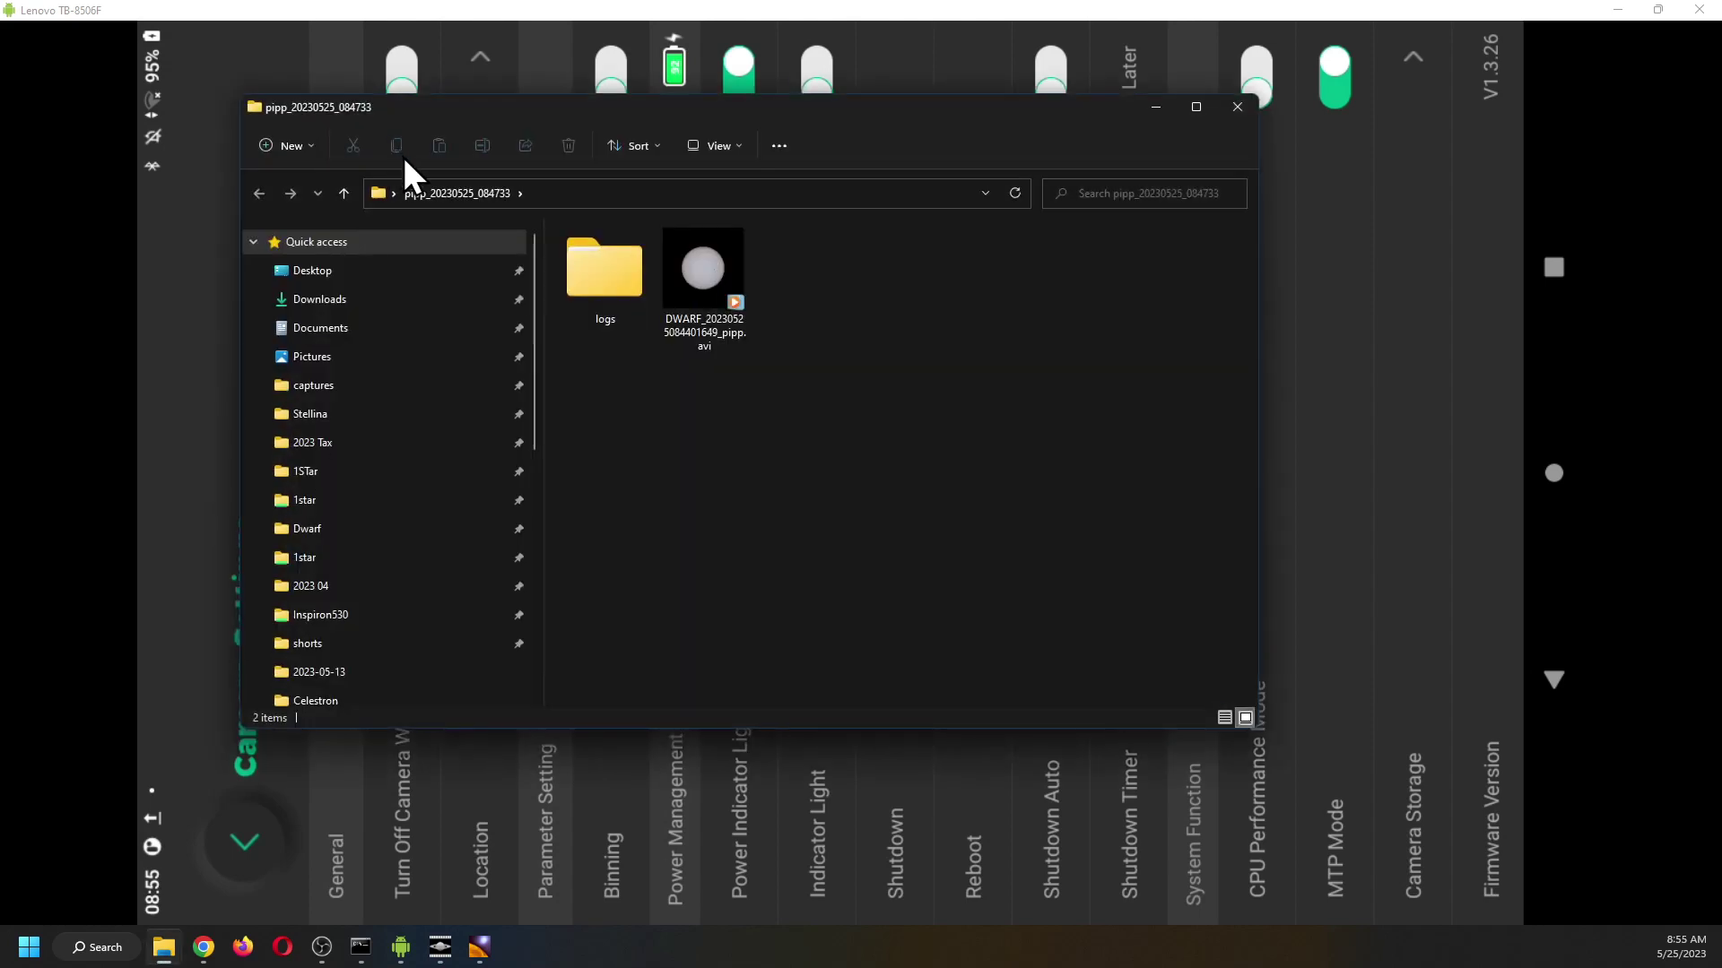
# Play the processed _pipp.avi from pipp_20230525_084733, reposition the player, then close it
pyautogui.doubleClick(703, 271)
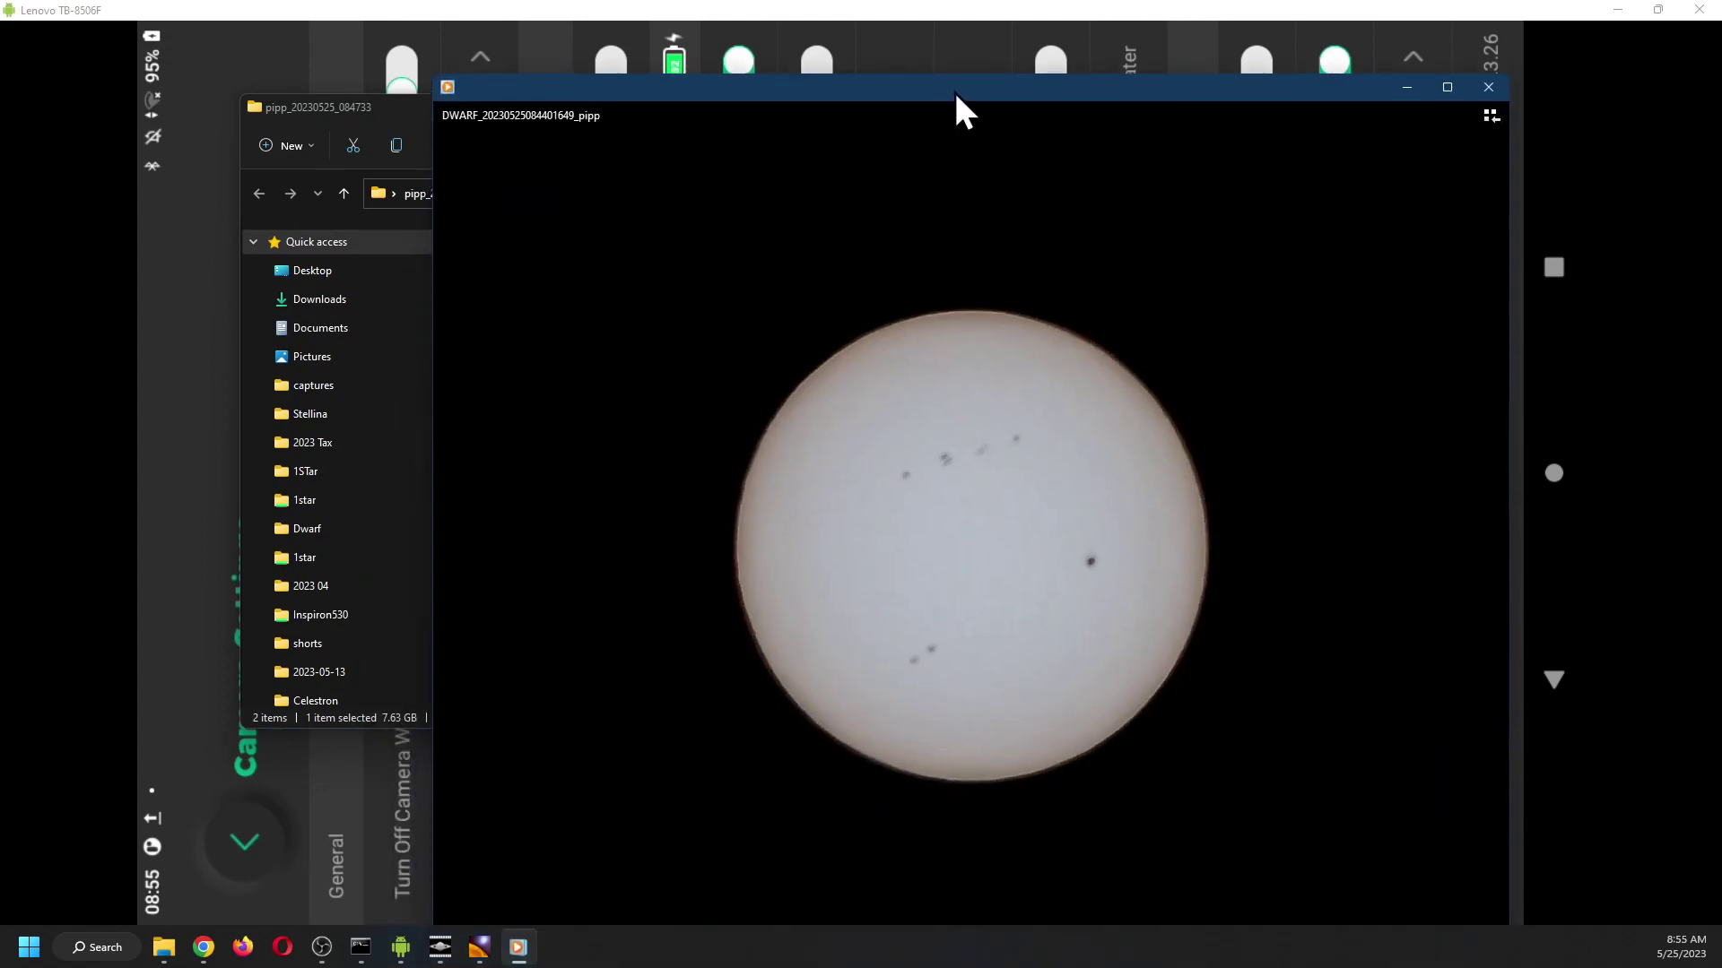
pyautogui.moveTo(954, 89); pyautogui.dragTo(821, 50)
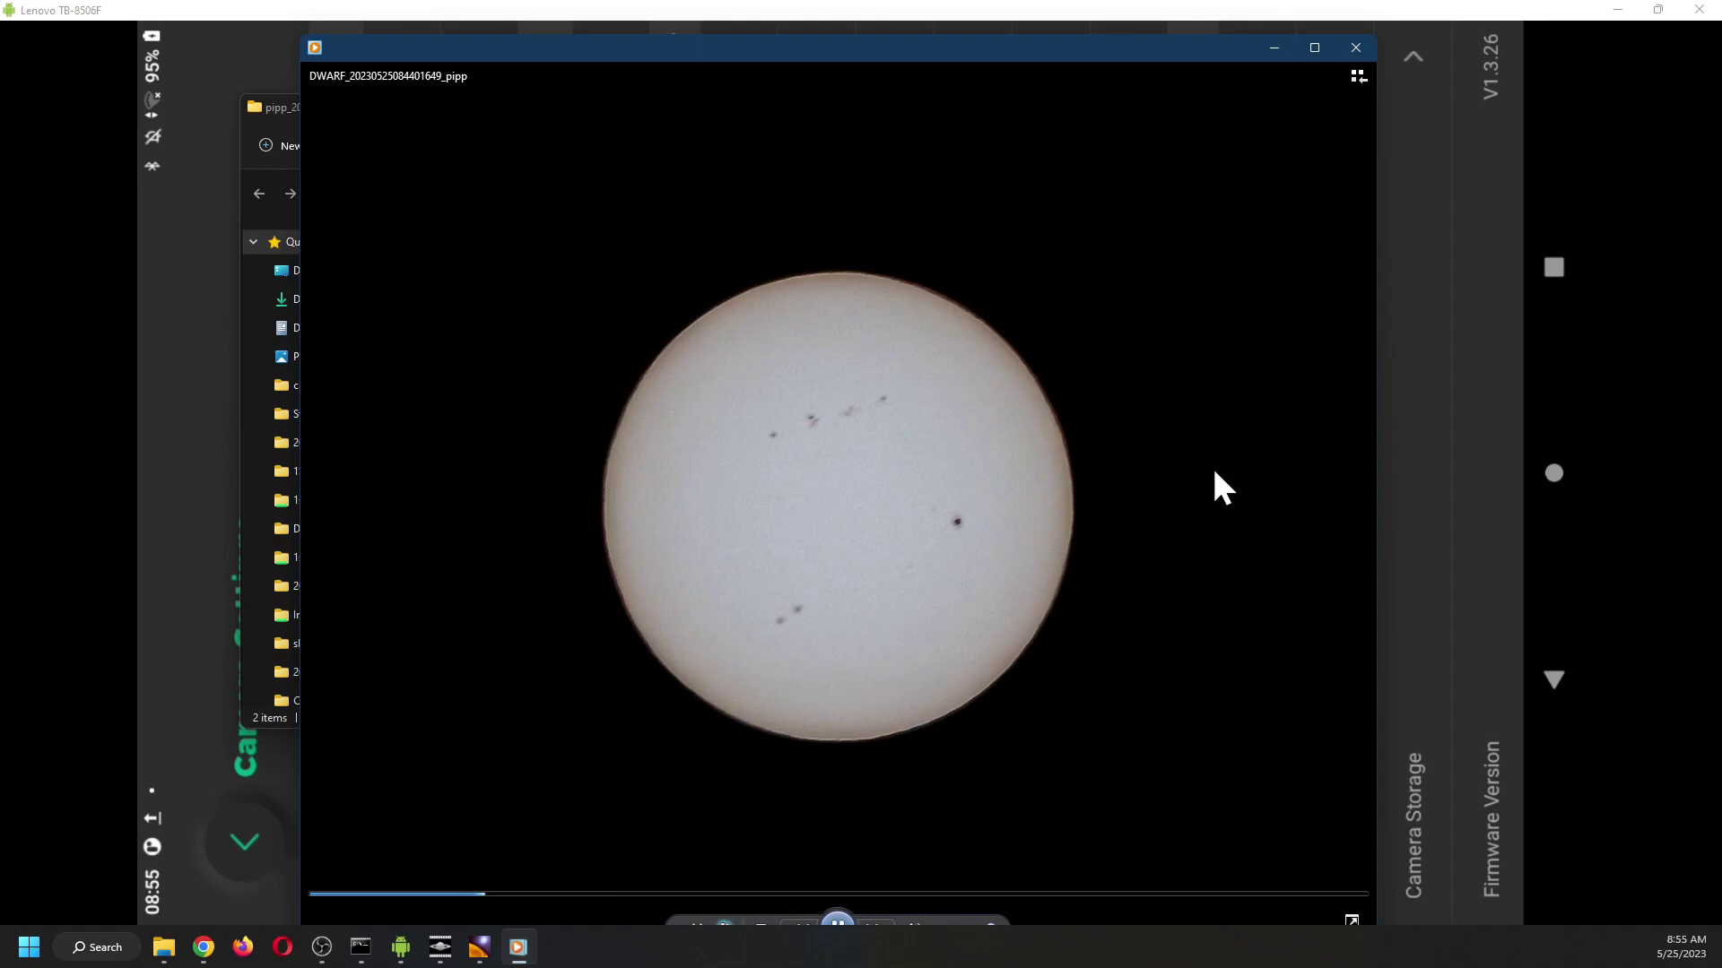
pyautogui.click(1355, 47)
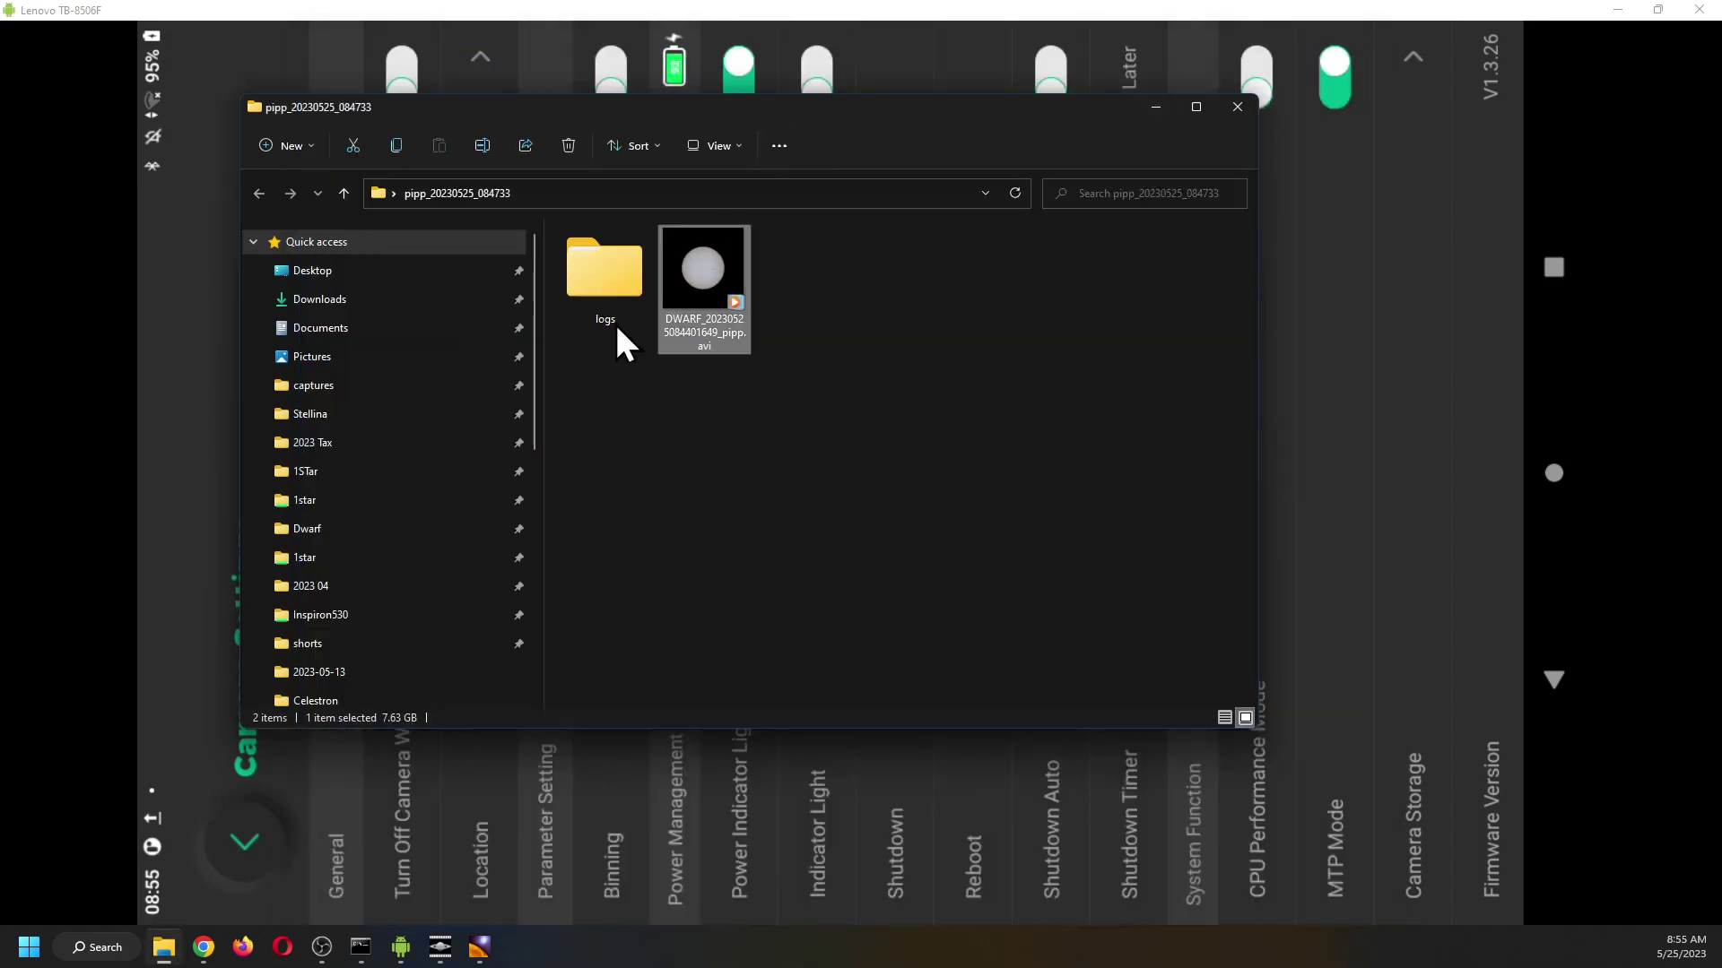
pyautogui.click(481, 947)
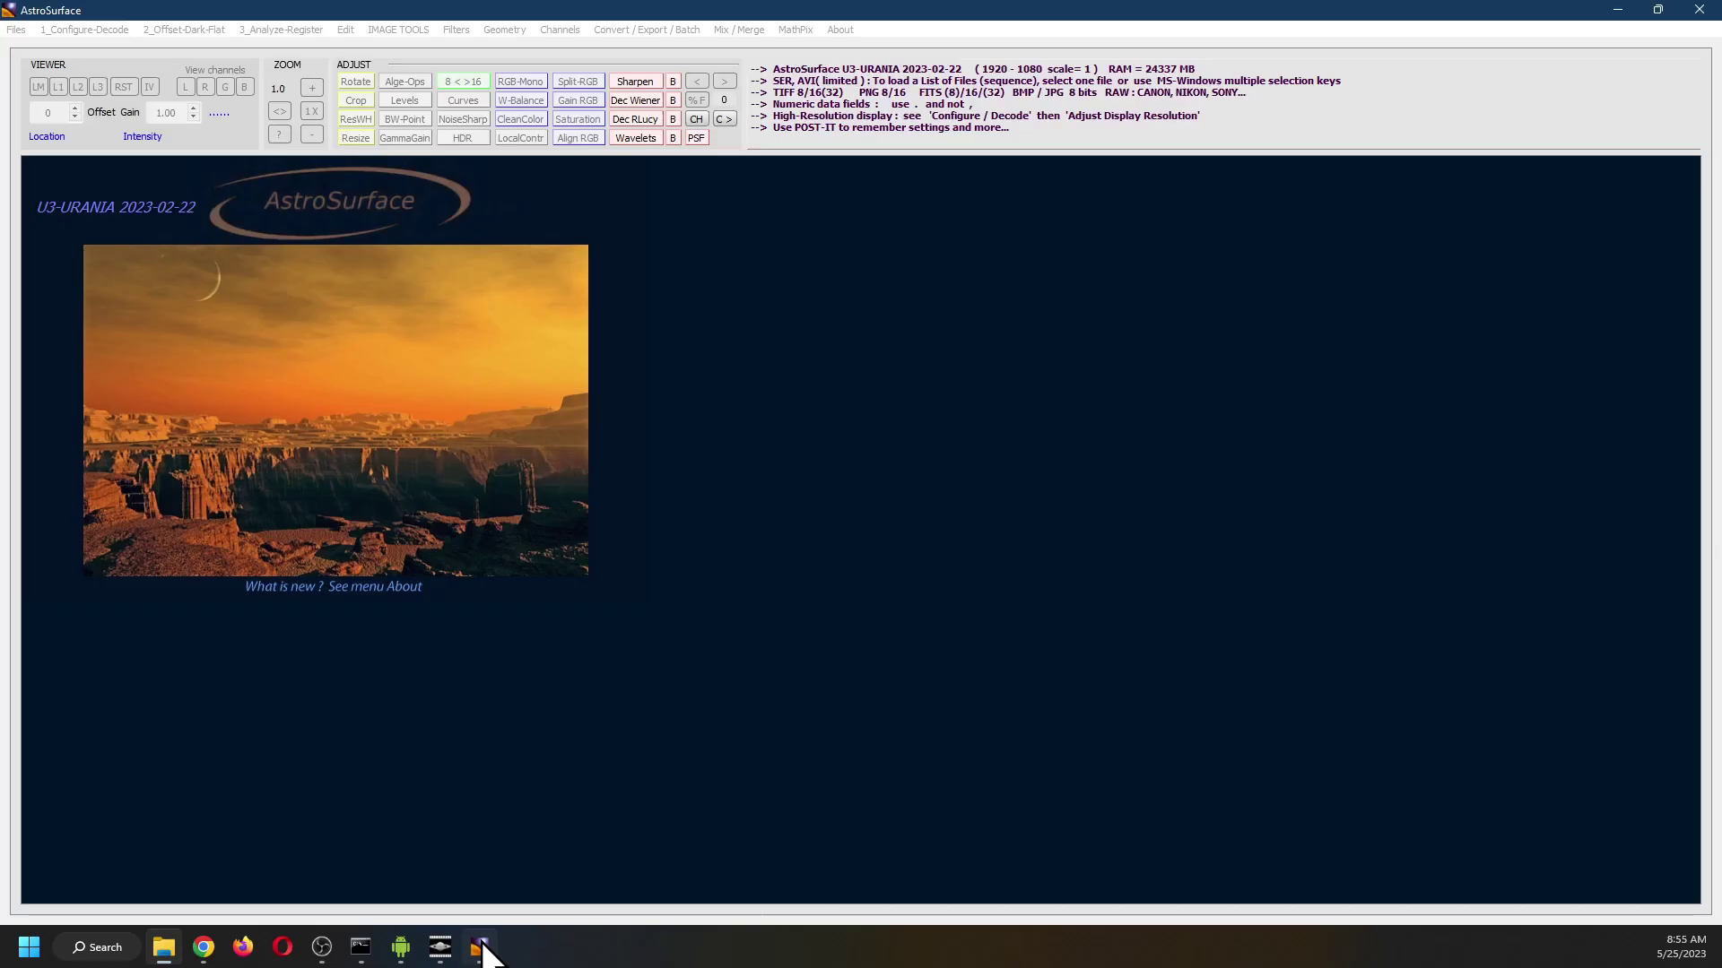
pyautogui.click(18, 32)
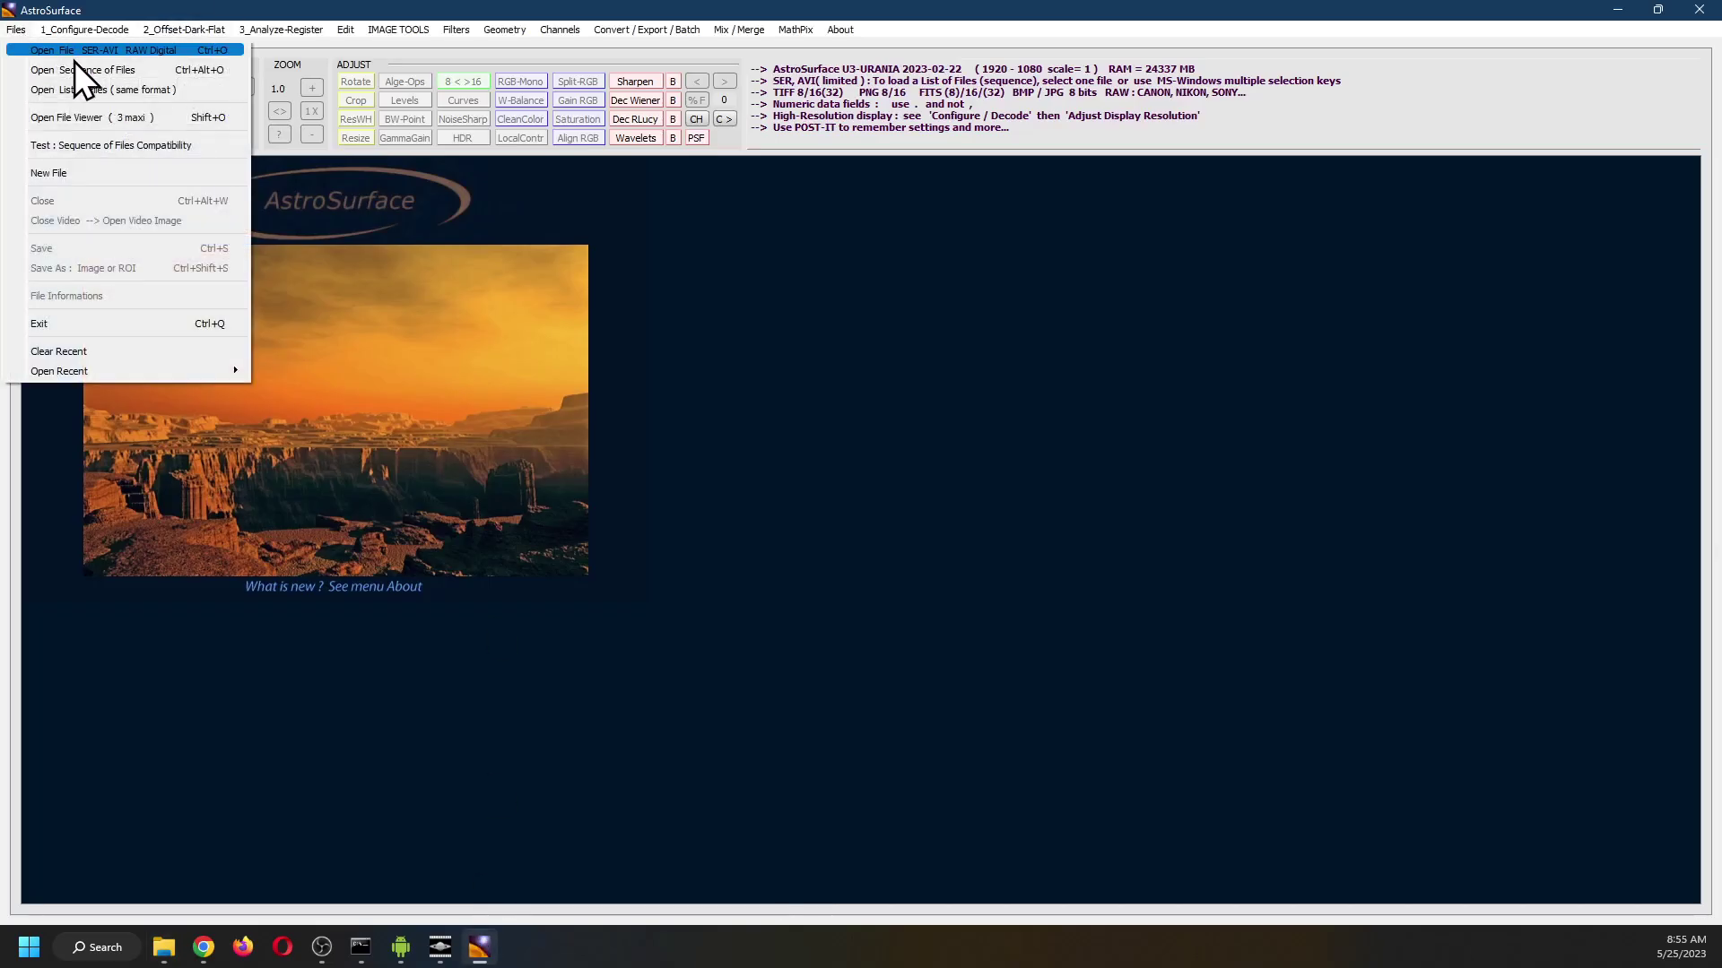
pyautogui.click(70, 51)
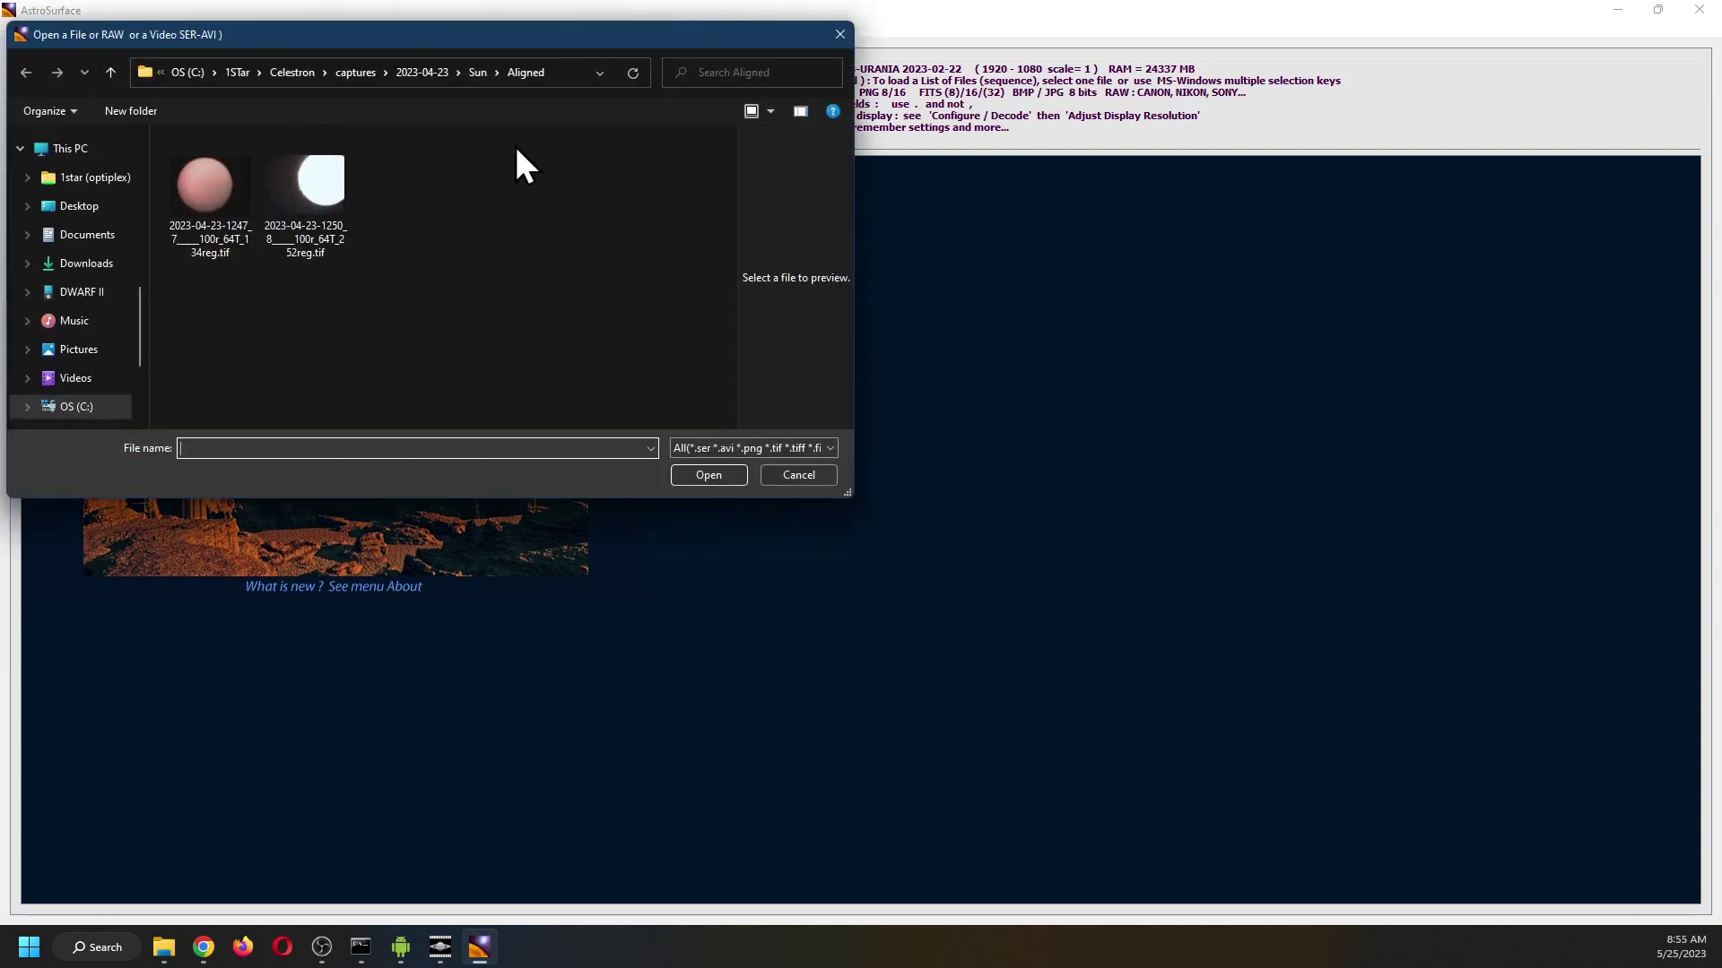
pyautogui.click(84, 209)
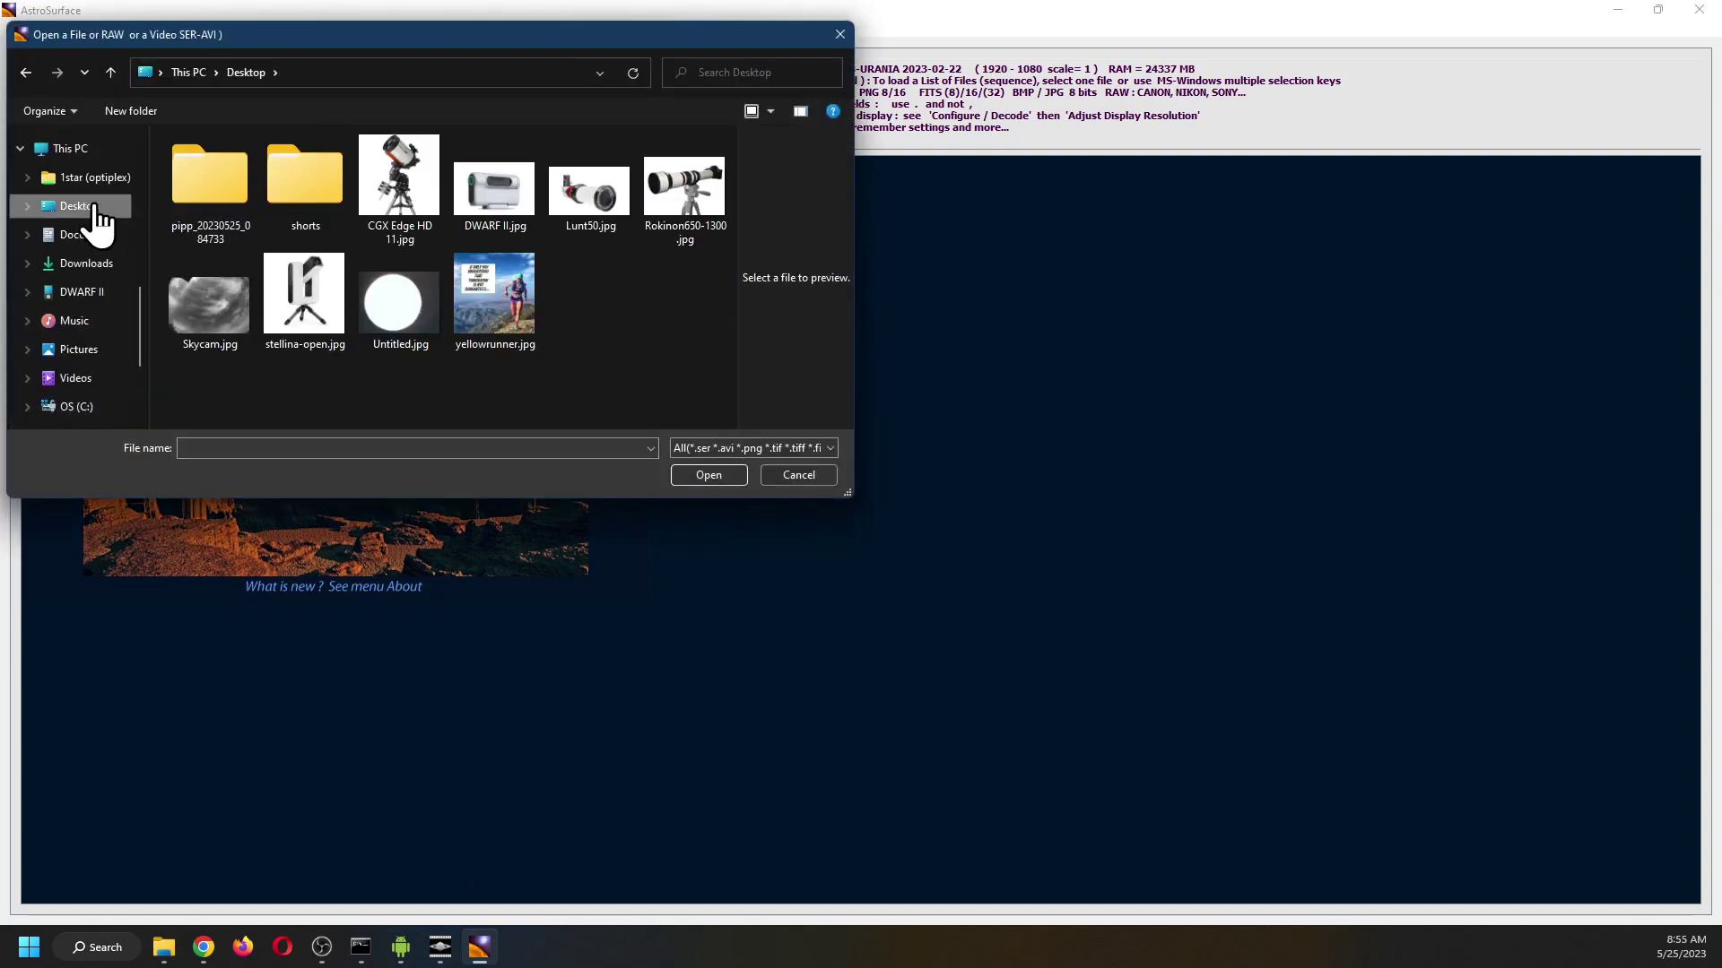
pyautogui.doubleClick(215, 183)
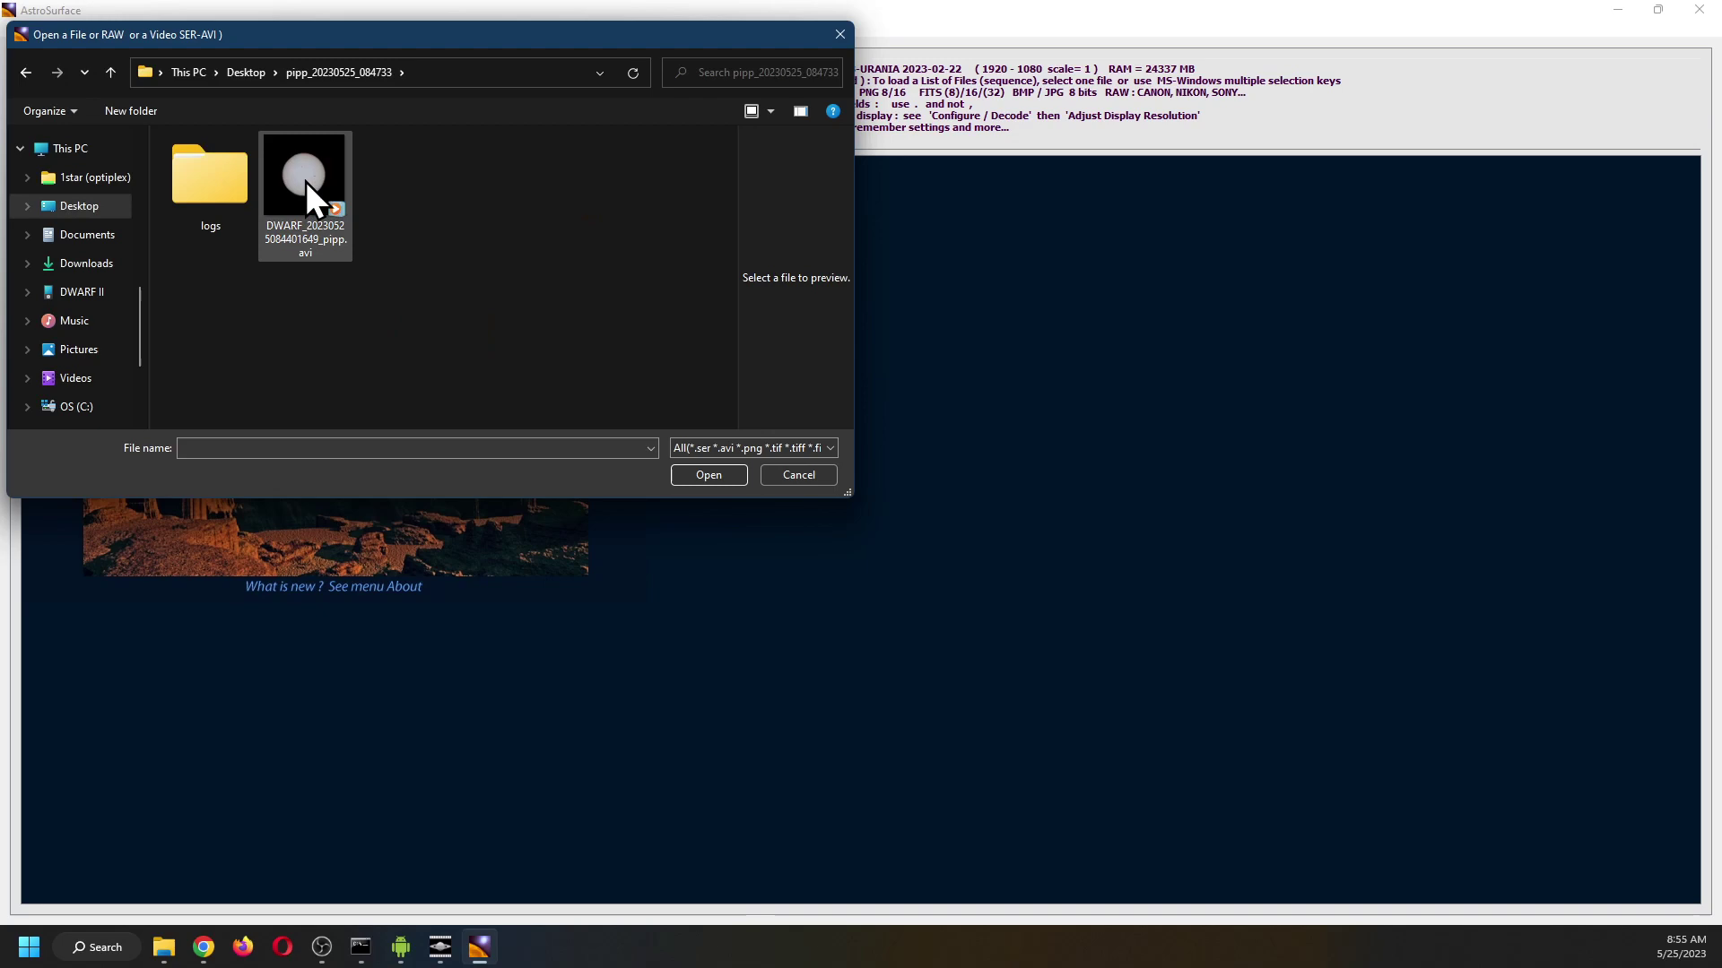
pyautogui.click(305, 181)
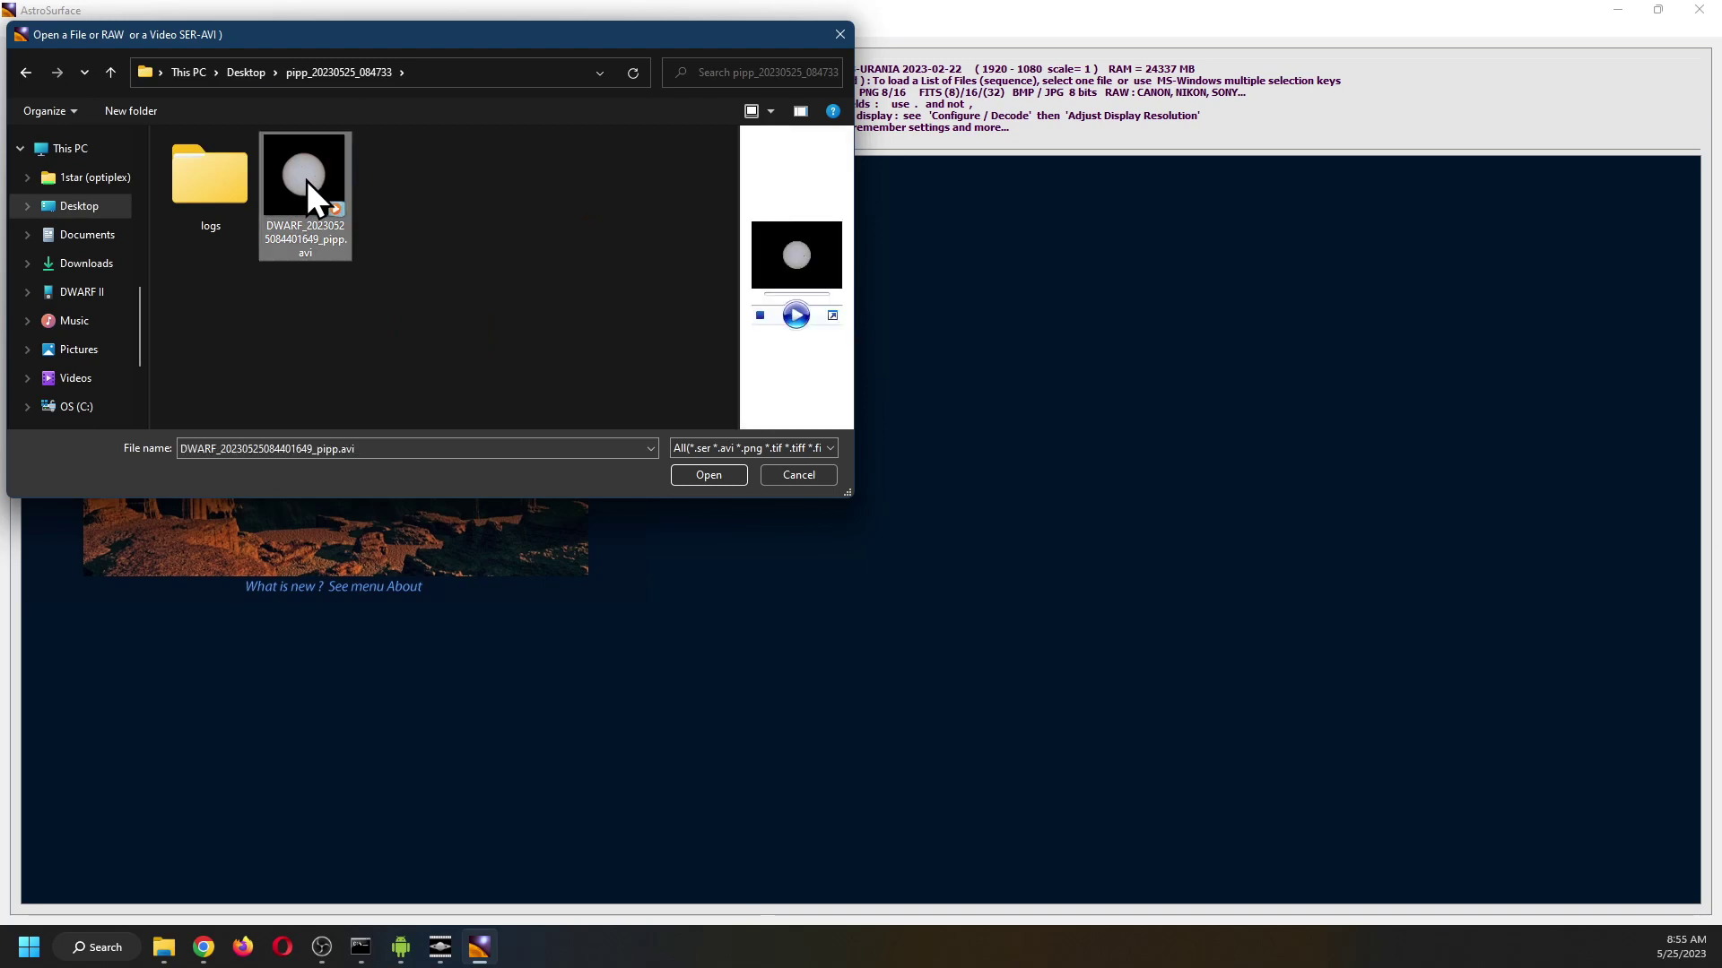
pyautogui.click(708, 474)
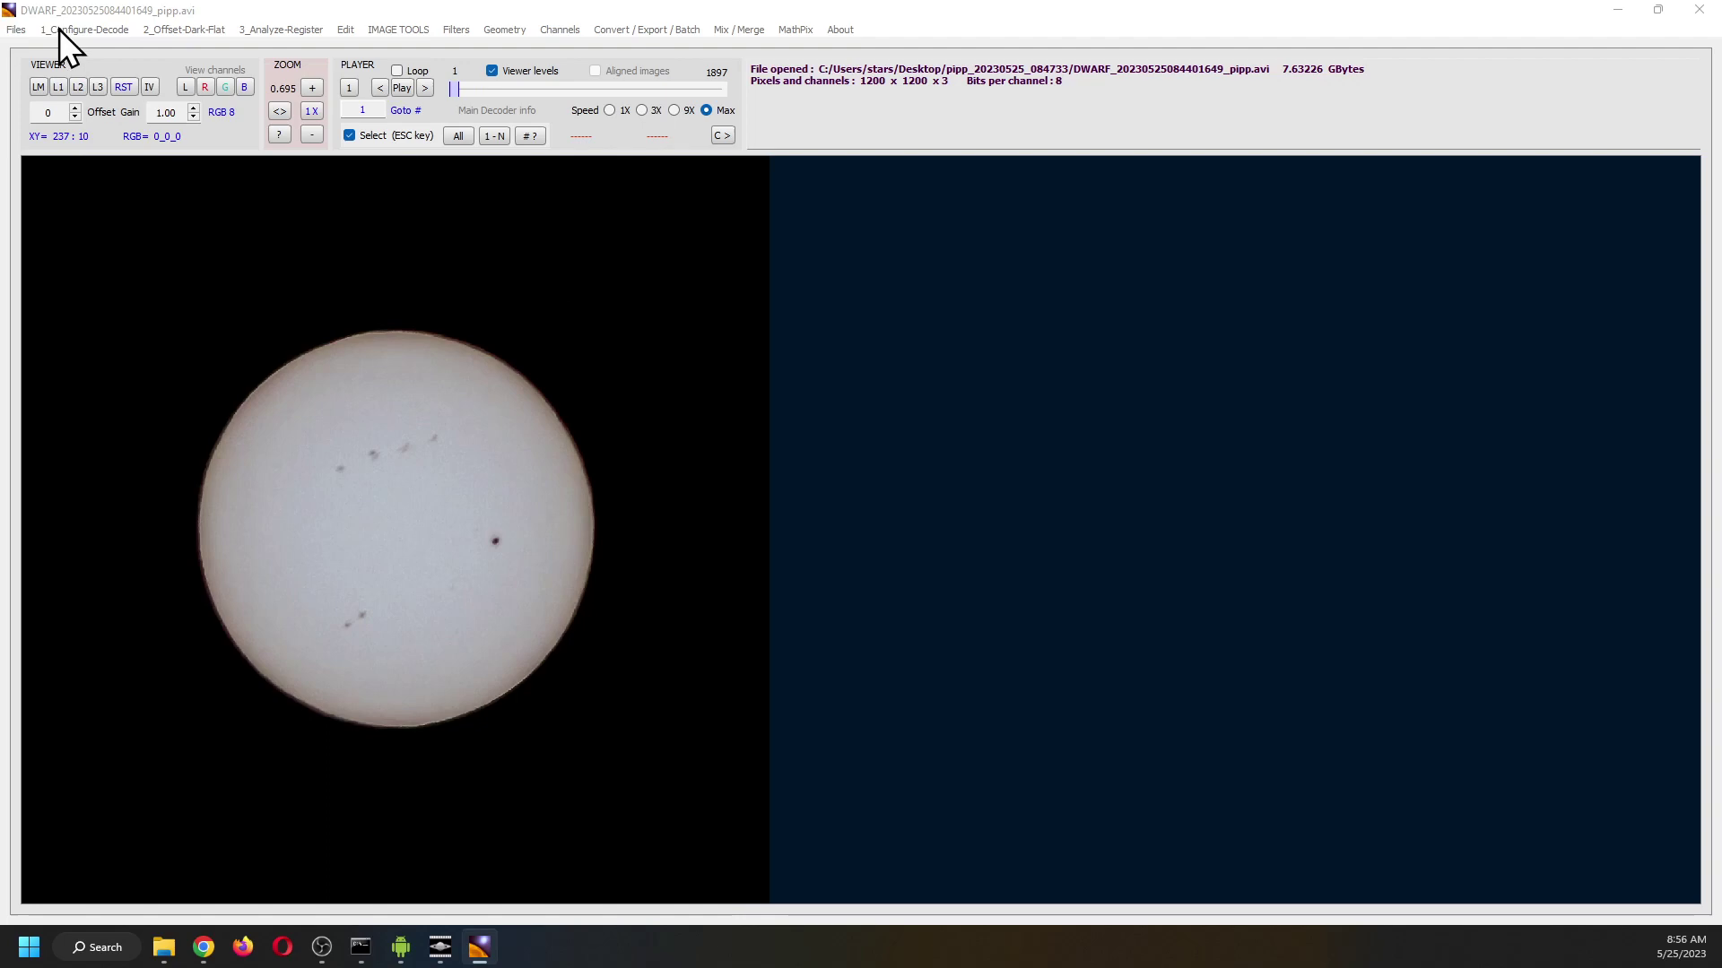
# Confirm RGB video decoding and set the auto-detected Sun disk as the tracking target
pyautogui.click(267, 31)
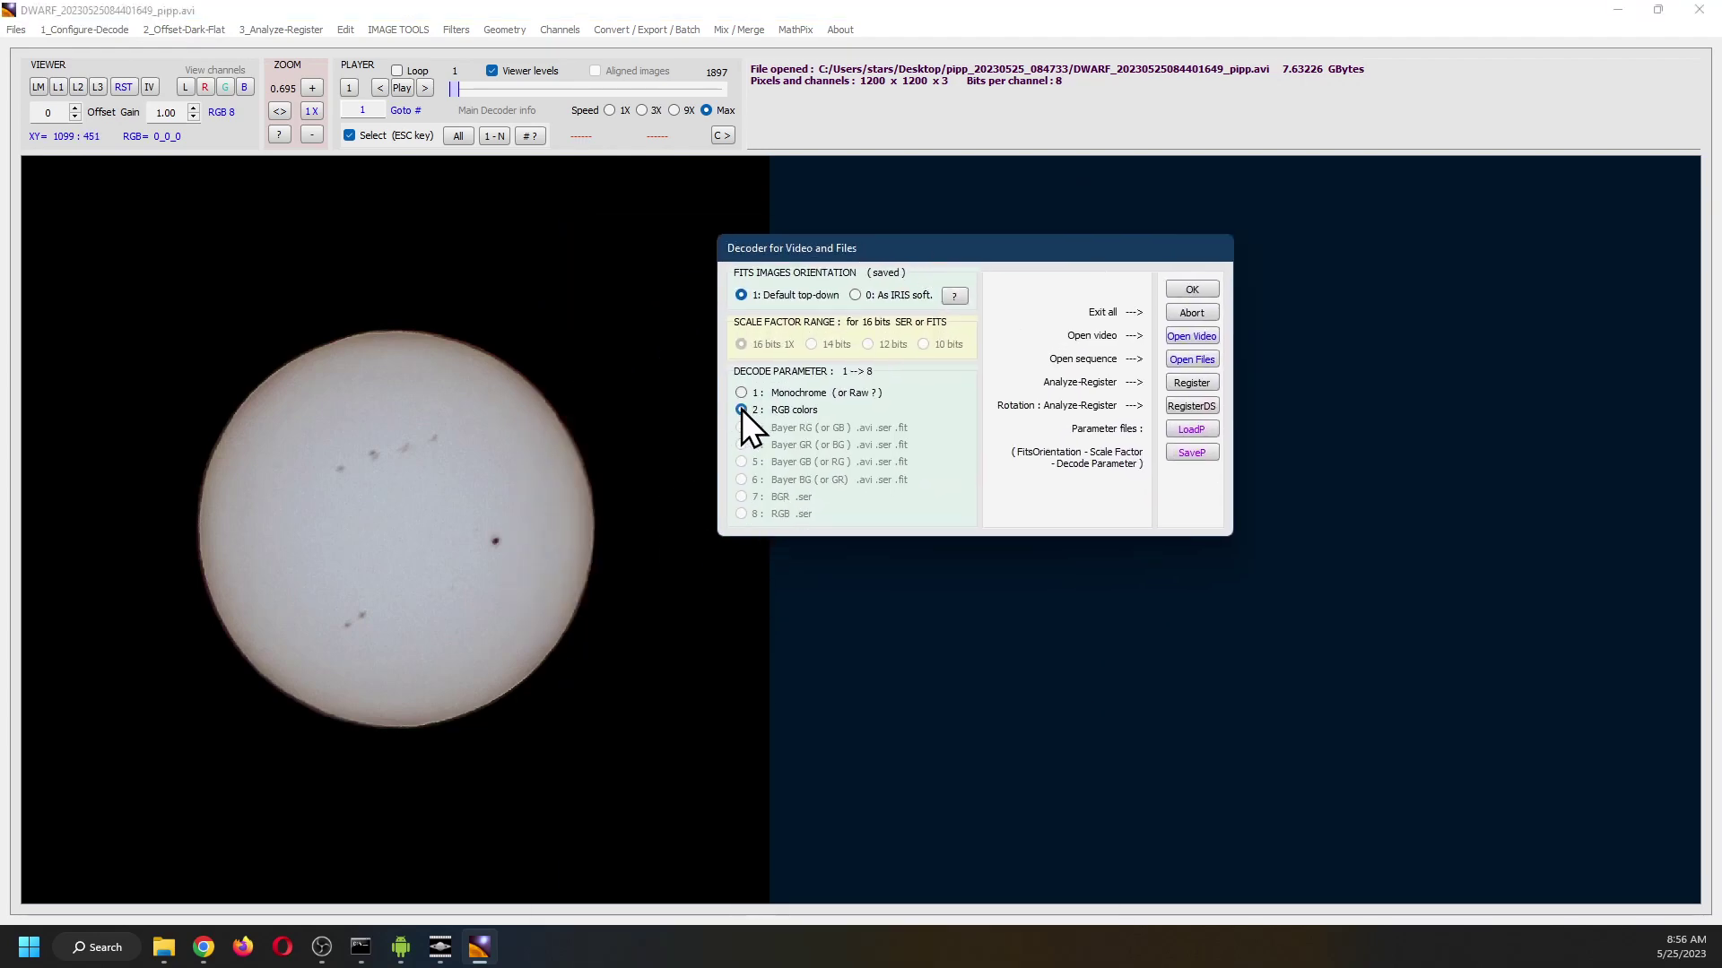
pyautogui.click(1182, 384)
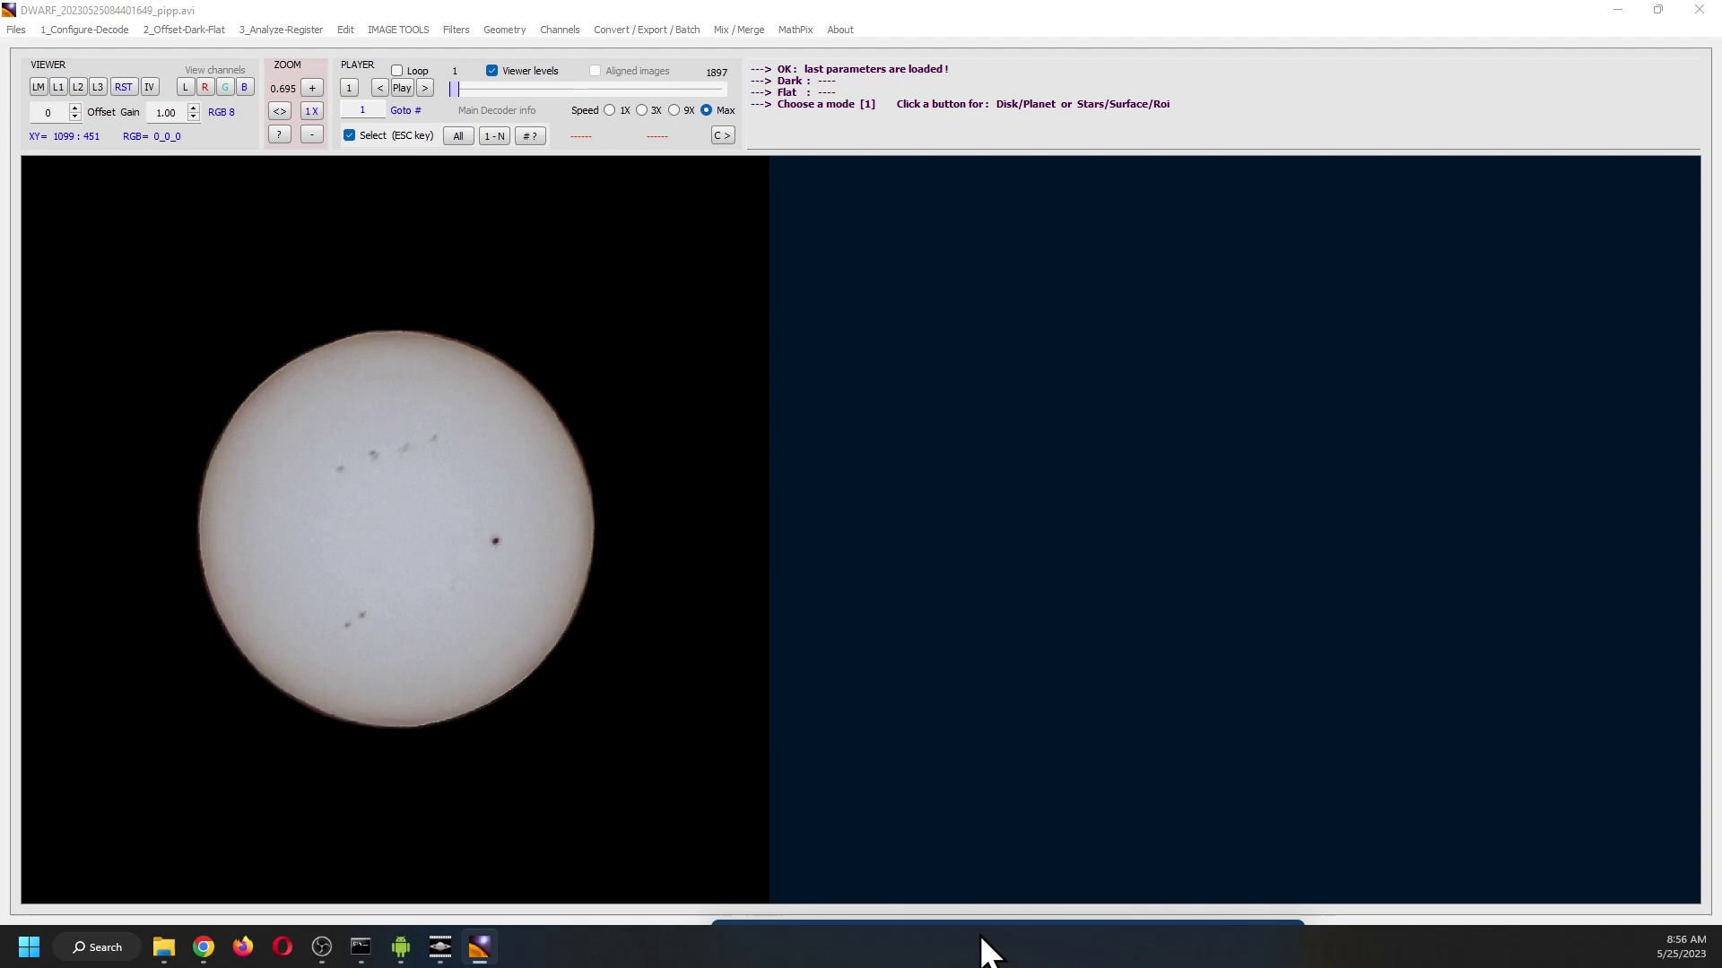
pyautogui.moveTo(984, 939); pyautogui.dragTo(912, 248)
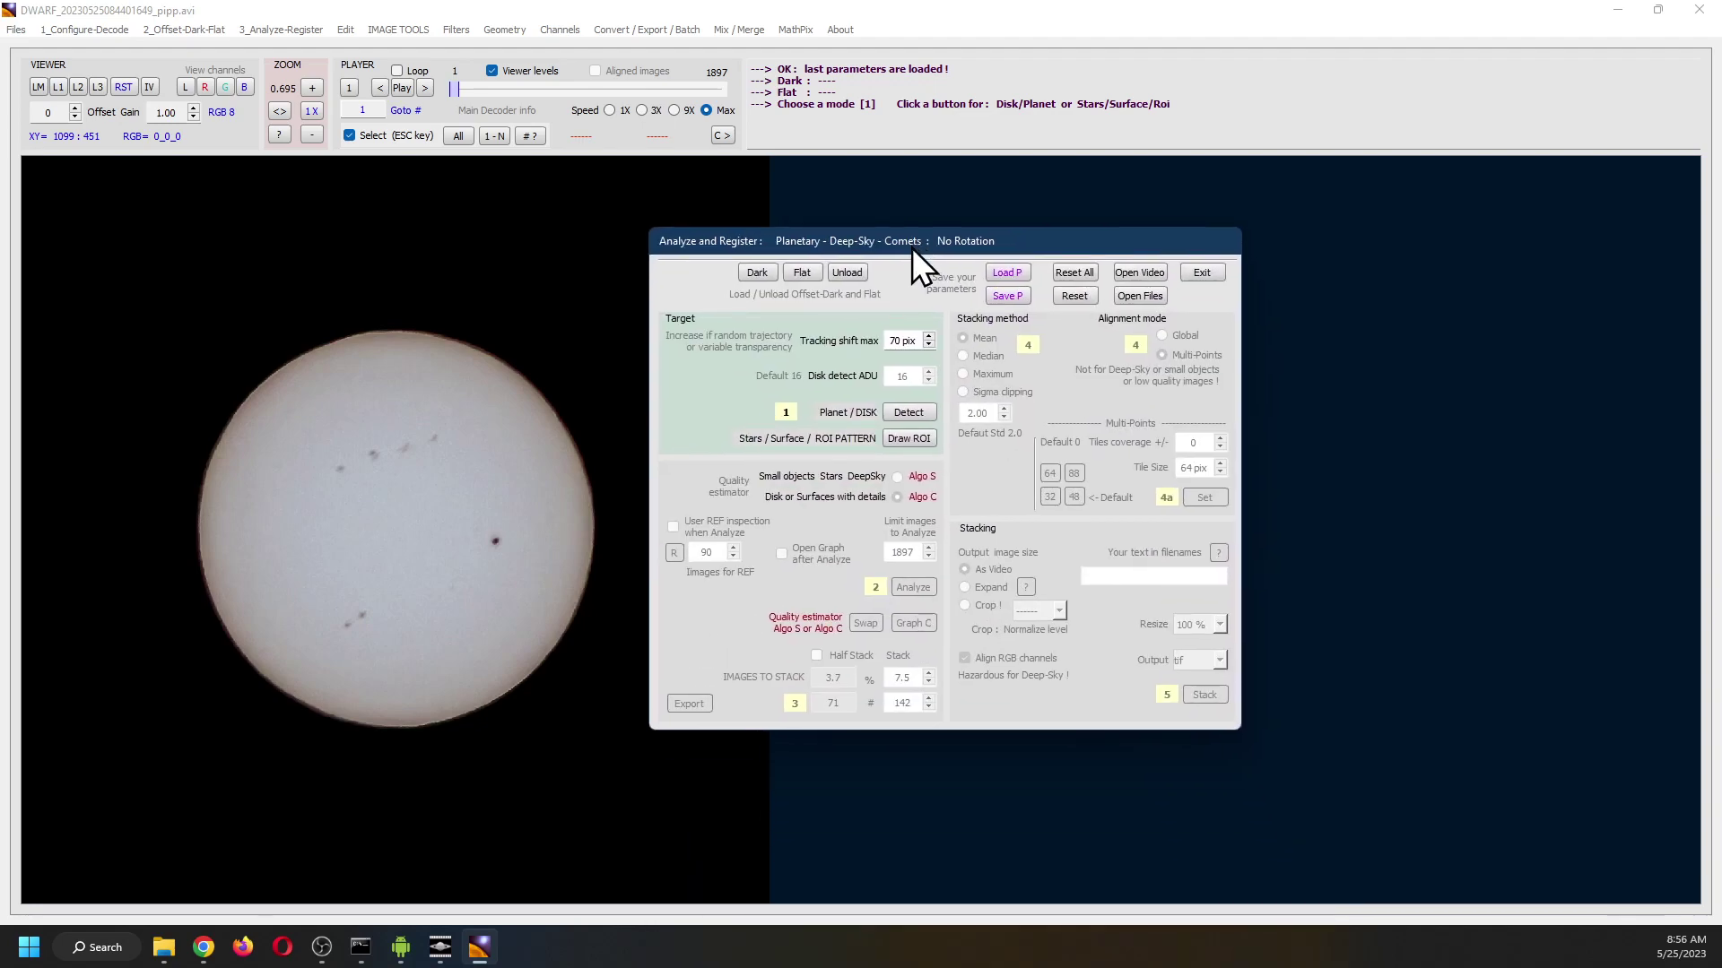
pyautogui.click(906, 410)
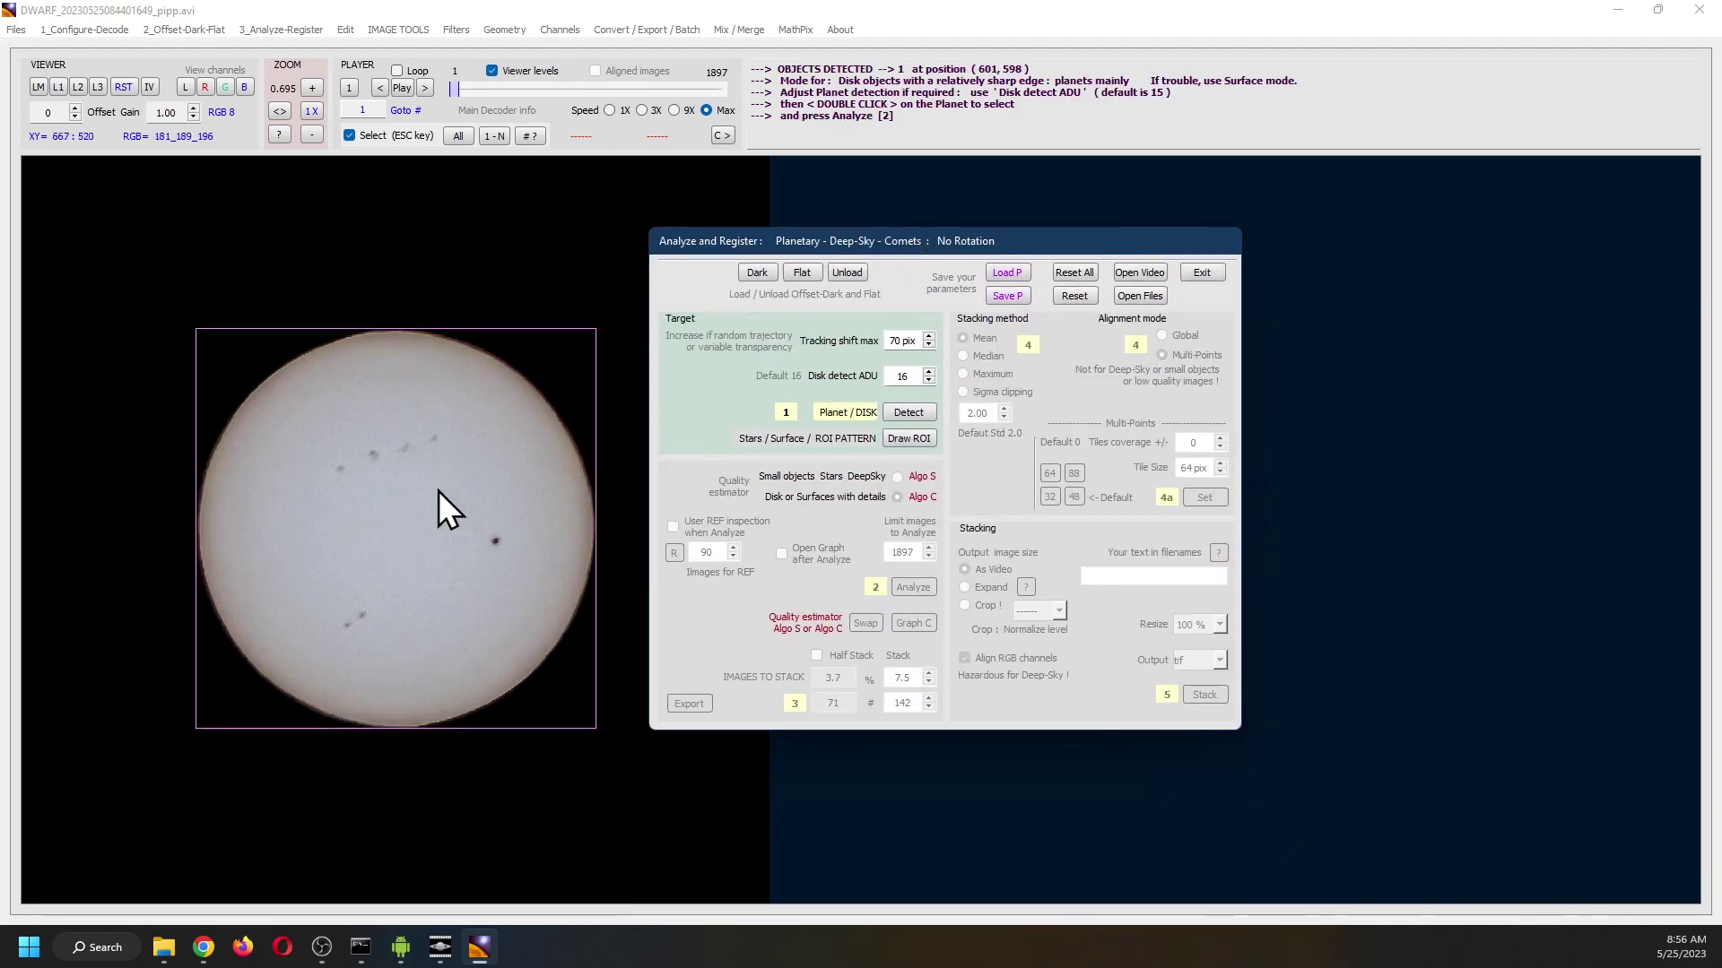
pyautogui.doubleClick(384, 524)
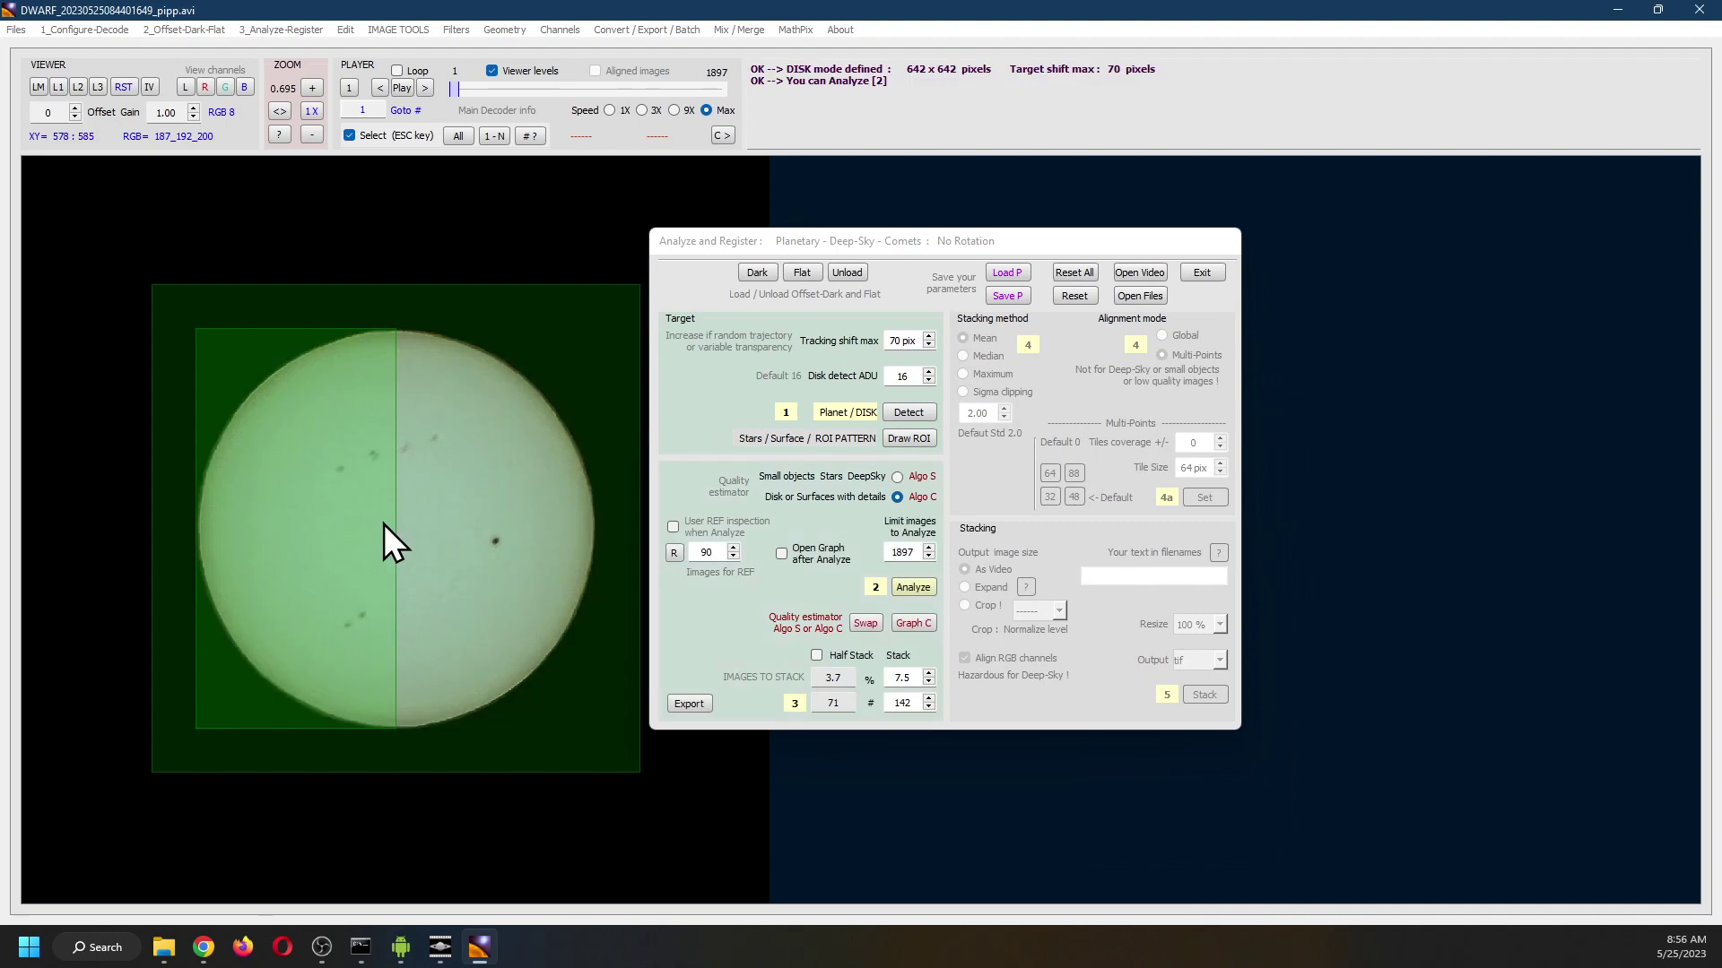
# Set the stack percentage to 20 and analyse the quality of all 1897 frames
pyautogui.doubleClick(904, 678)
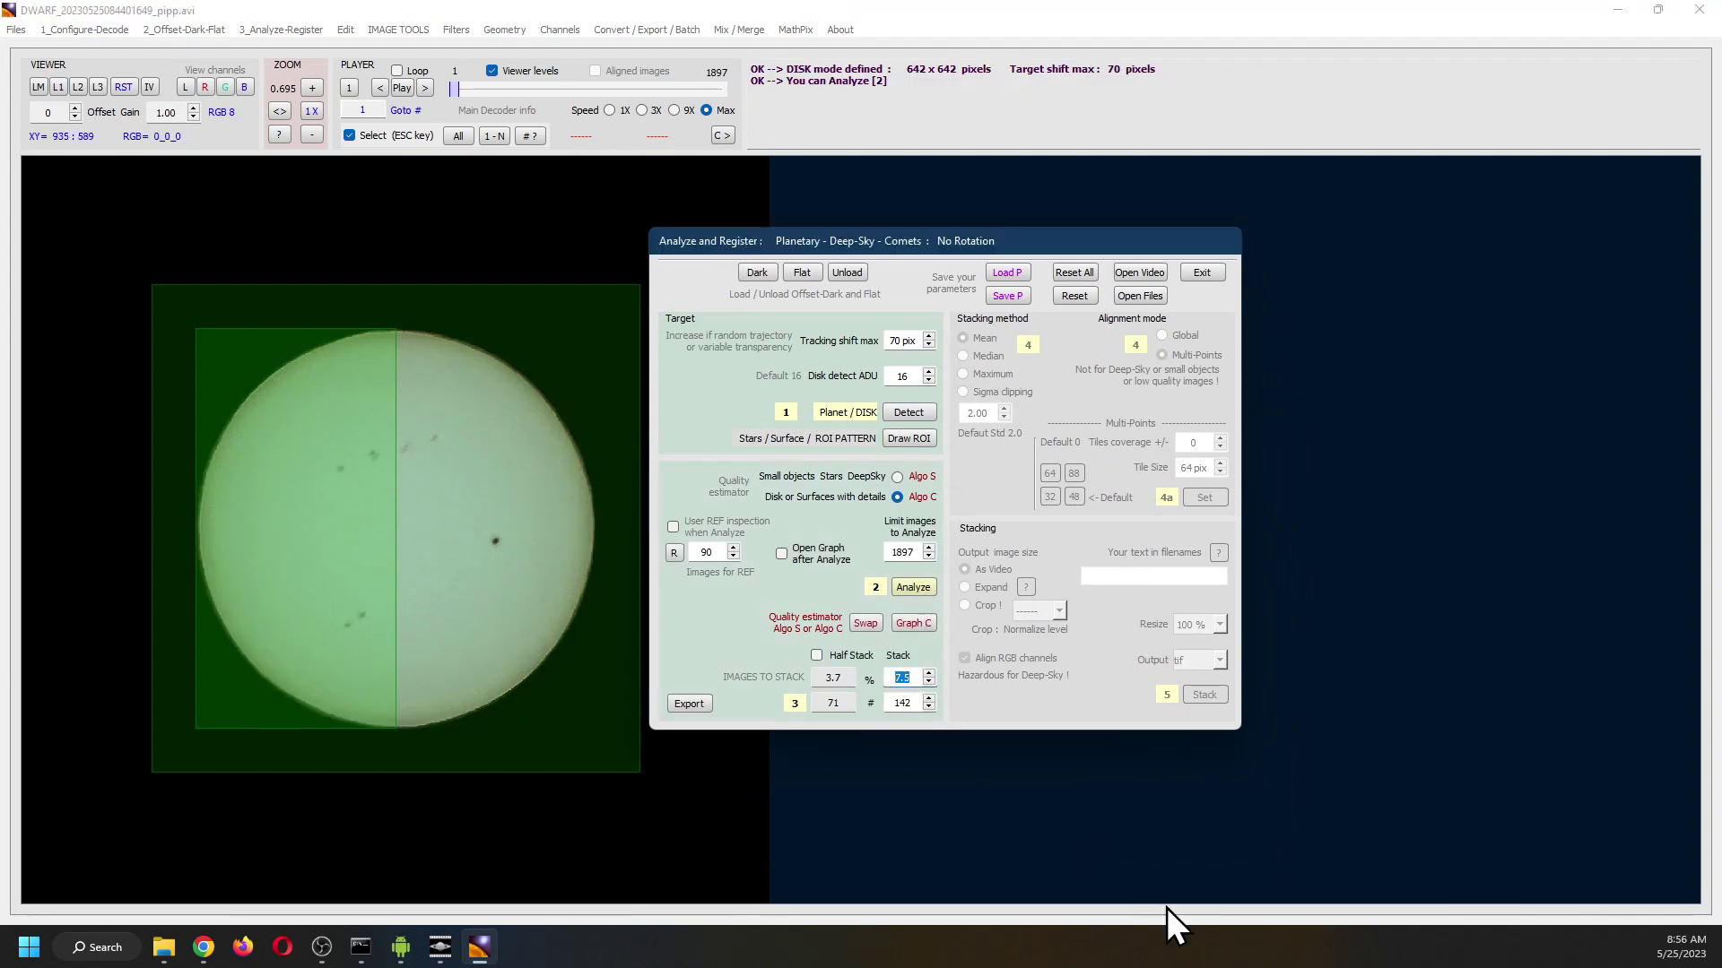
pyautogui.write('20')
pyautogui.click(911, 585)
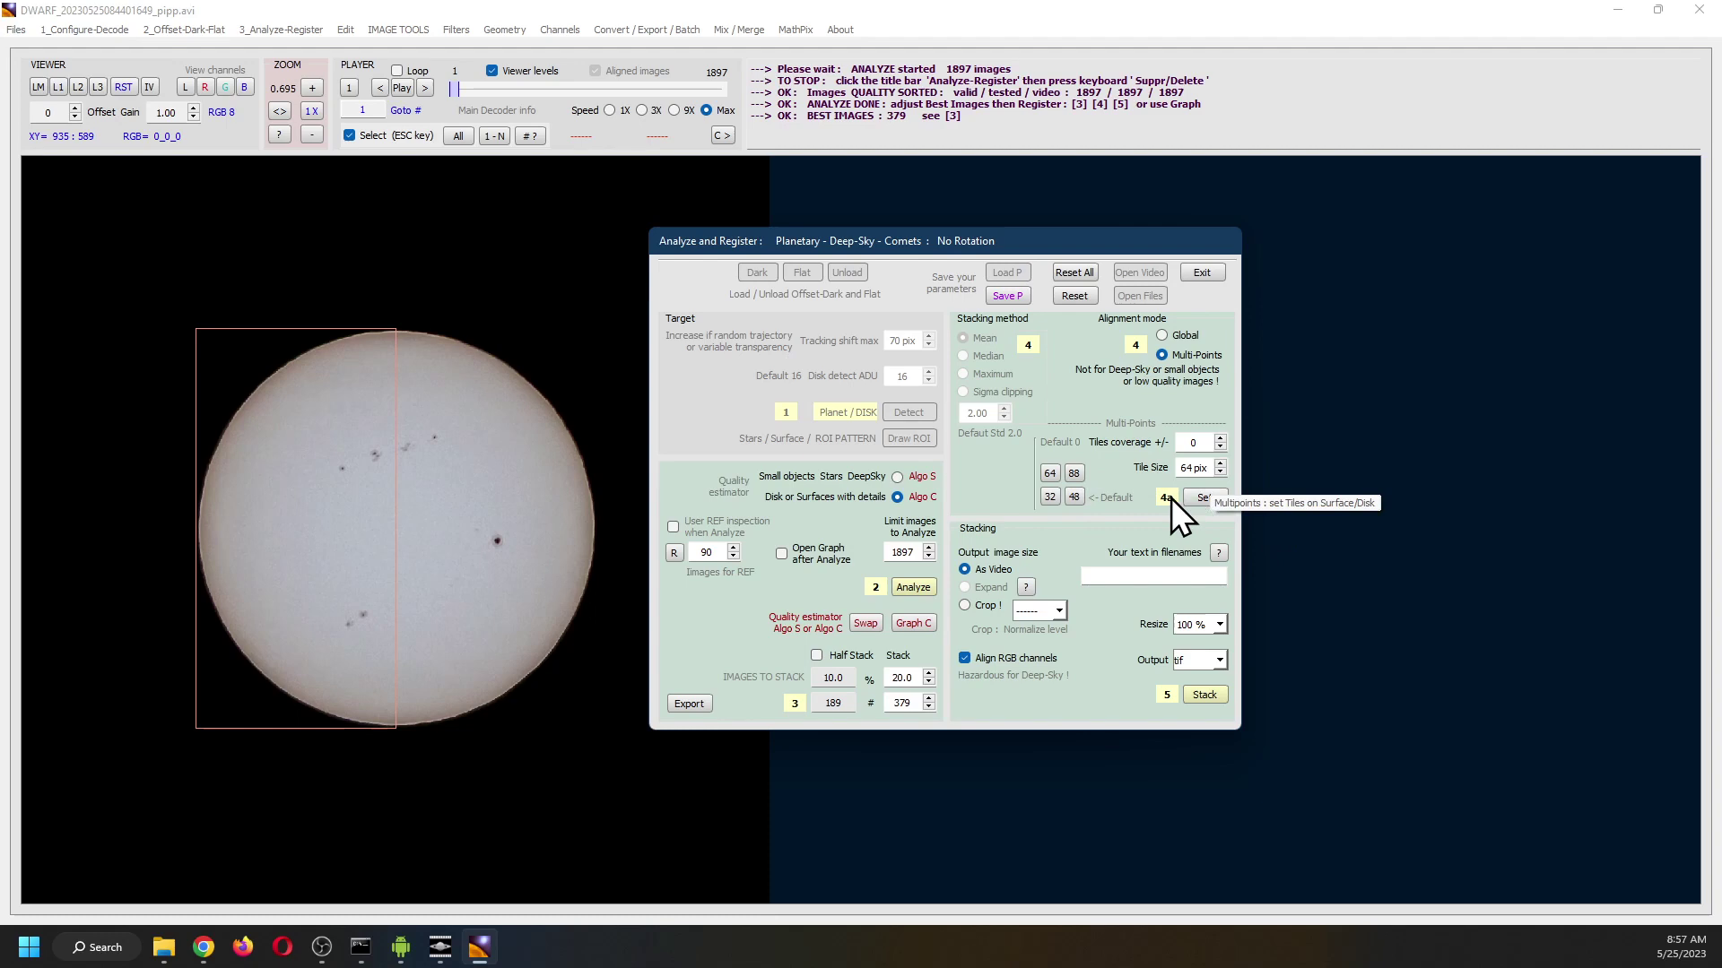
# Use 48-pixel alignment tiles and stack the best 379 frames into a 16-bit TIF
pyautogui.click(1074, 497)
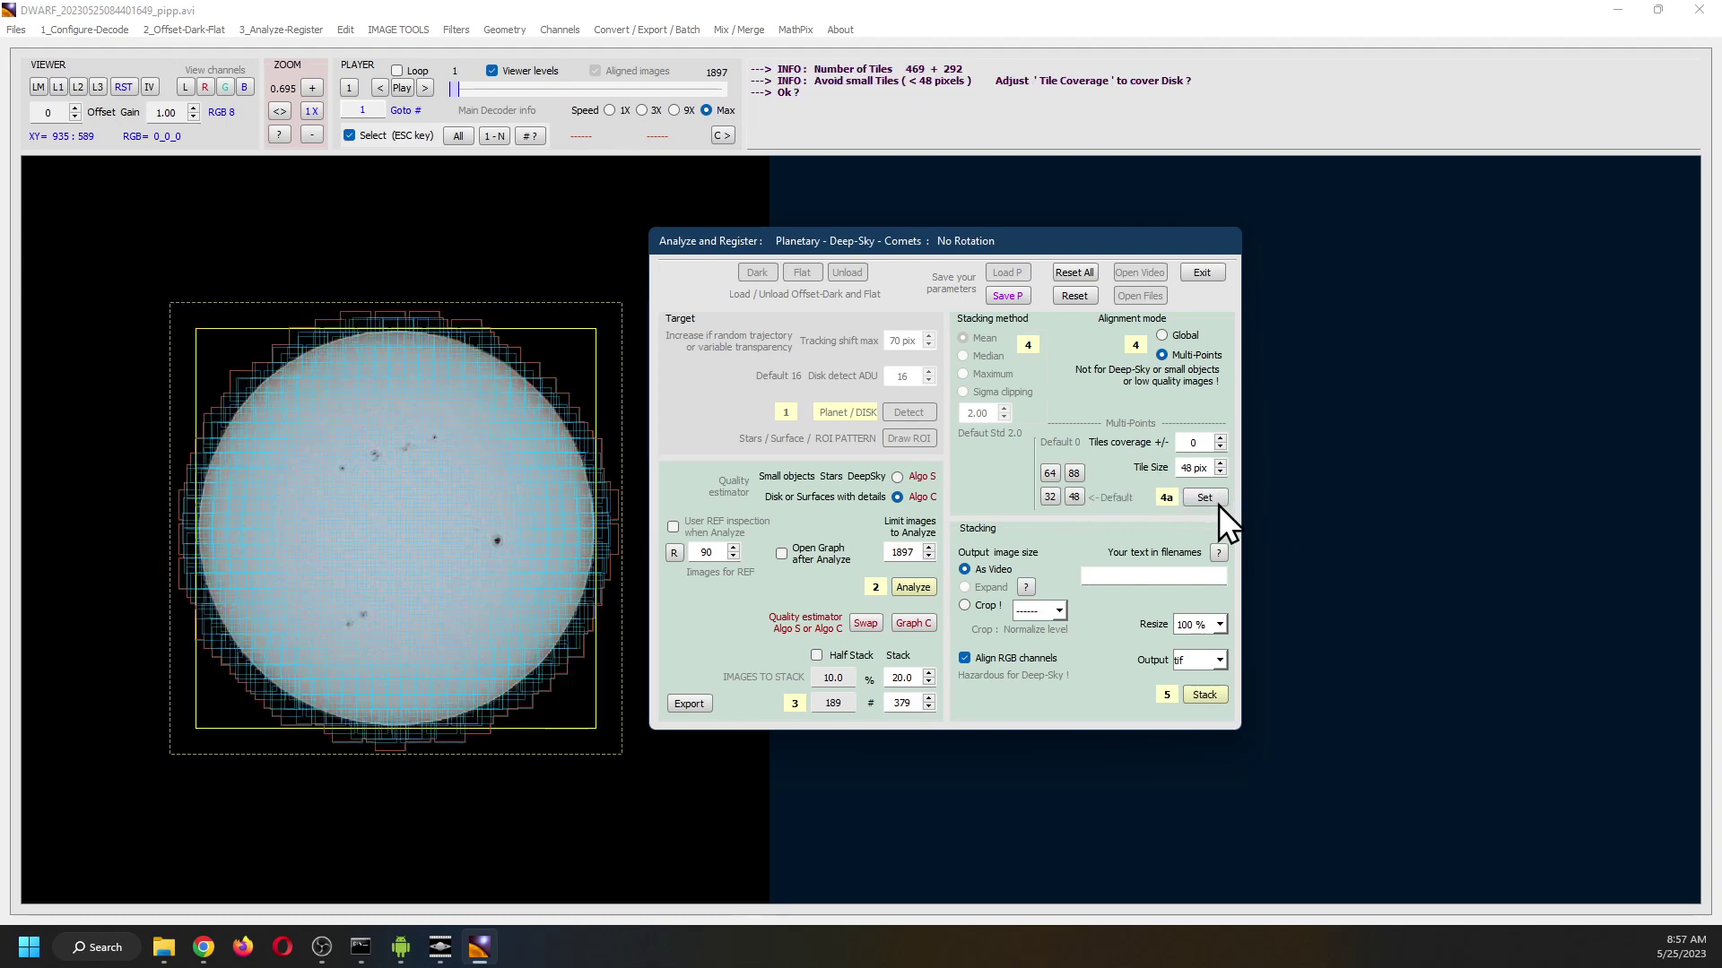
pyautogui.click(1207, 695)
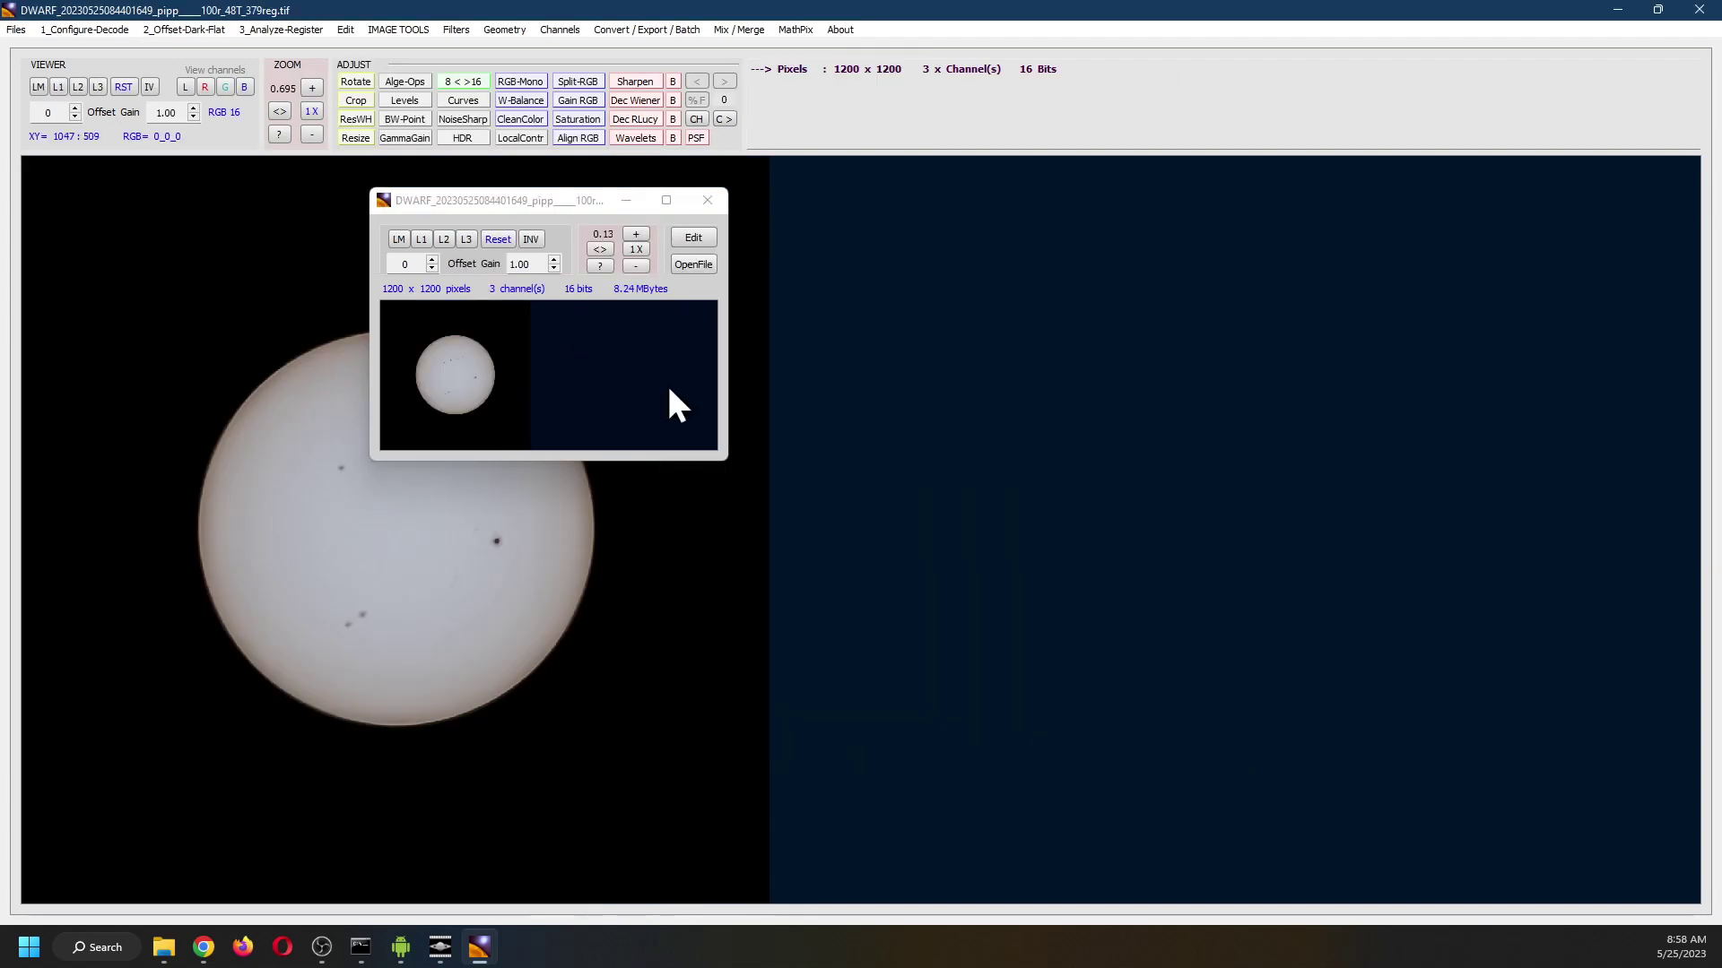
# Close the preview and apply automatic levels and gamma (0–50835 ADU) to the stacked Sun
pyautogui.click(707, 200)
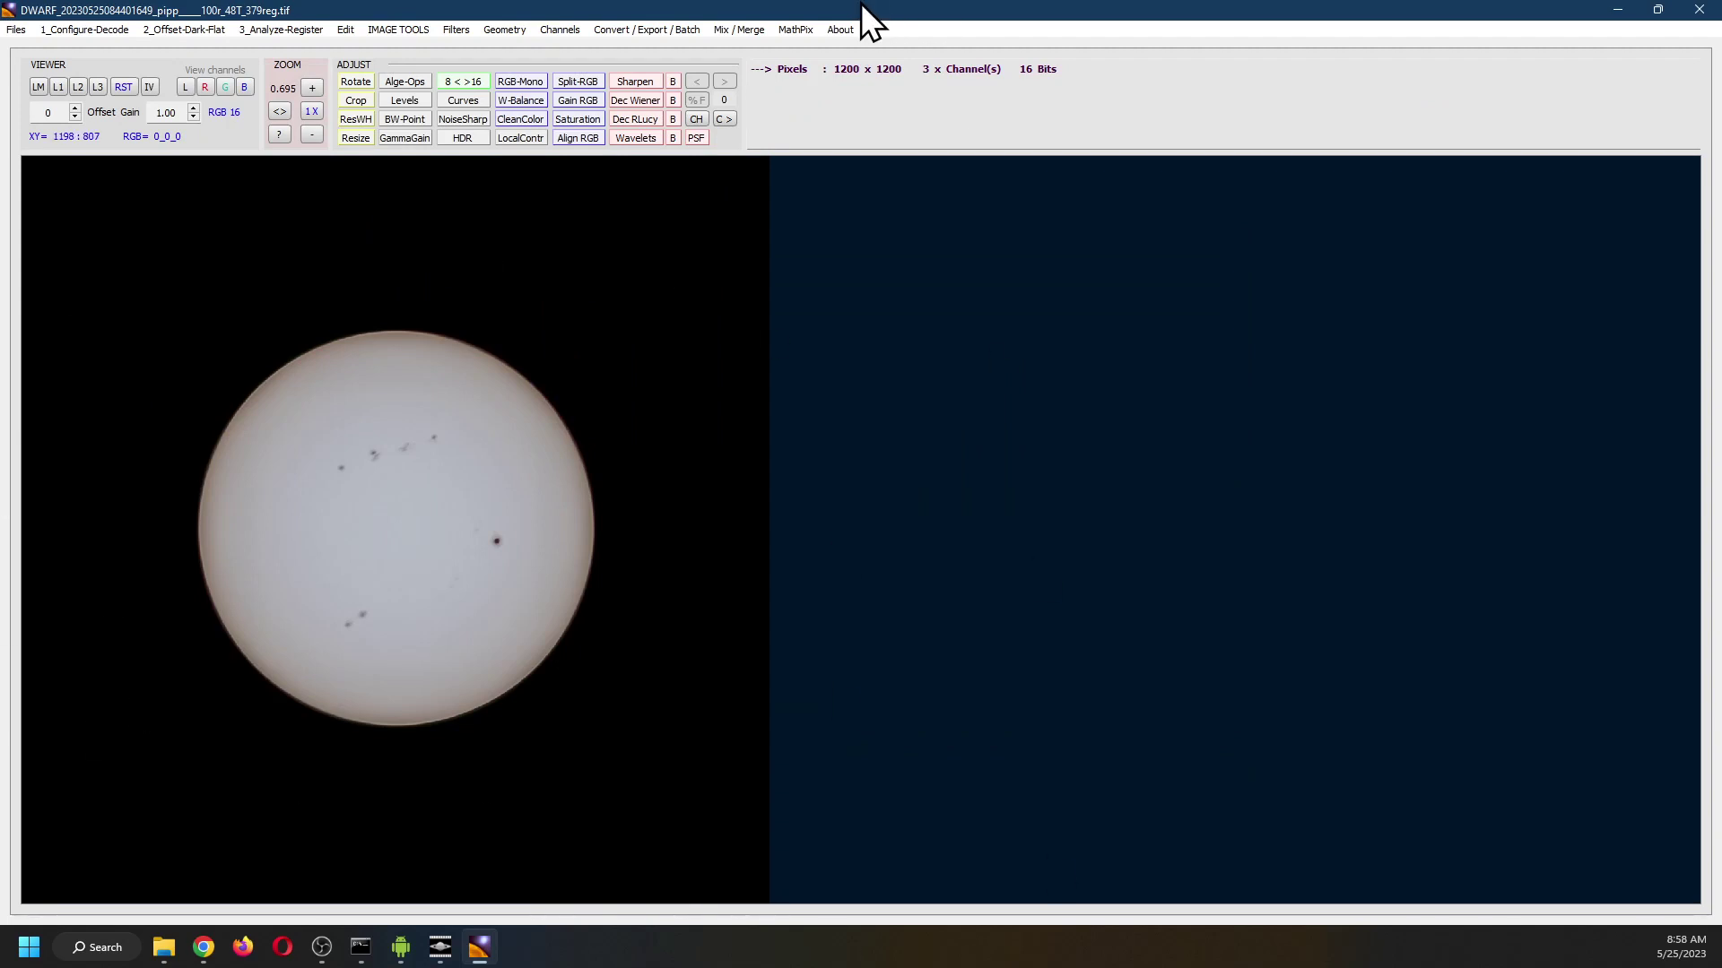
pyautogui.click(411, 100)
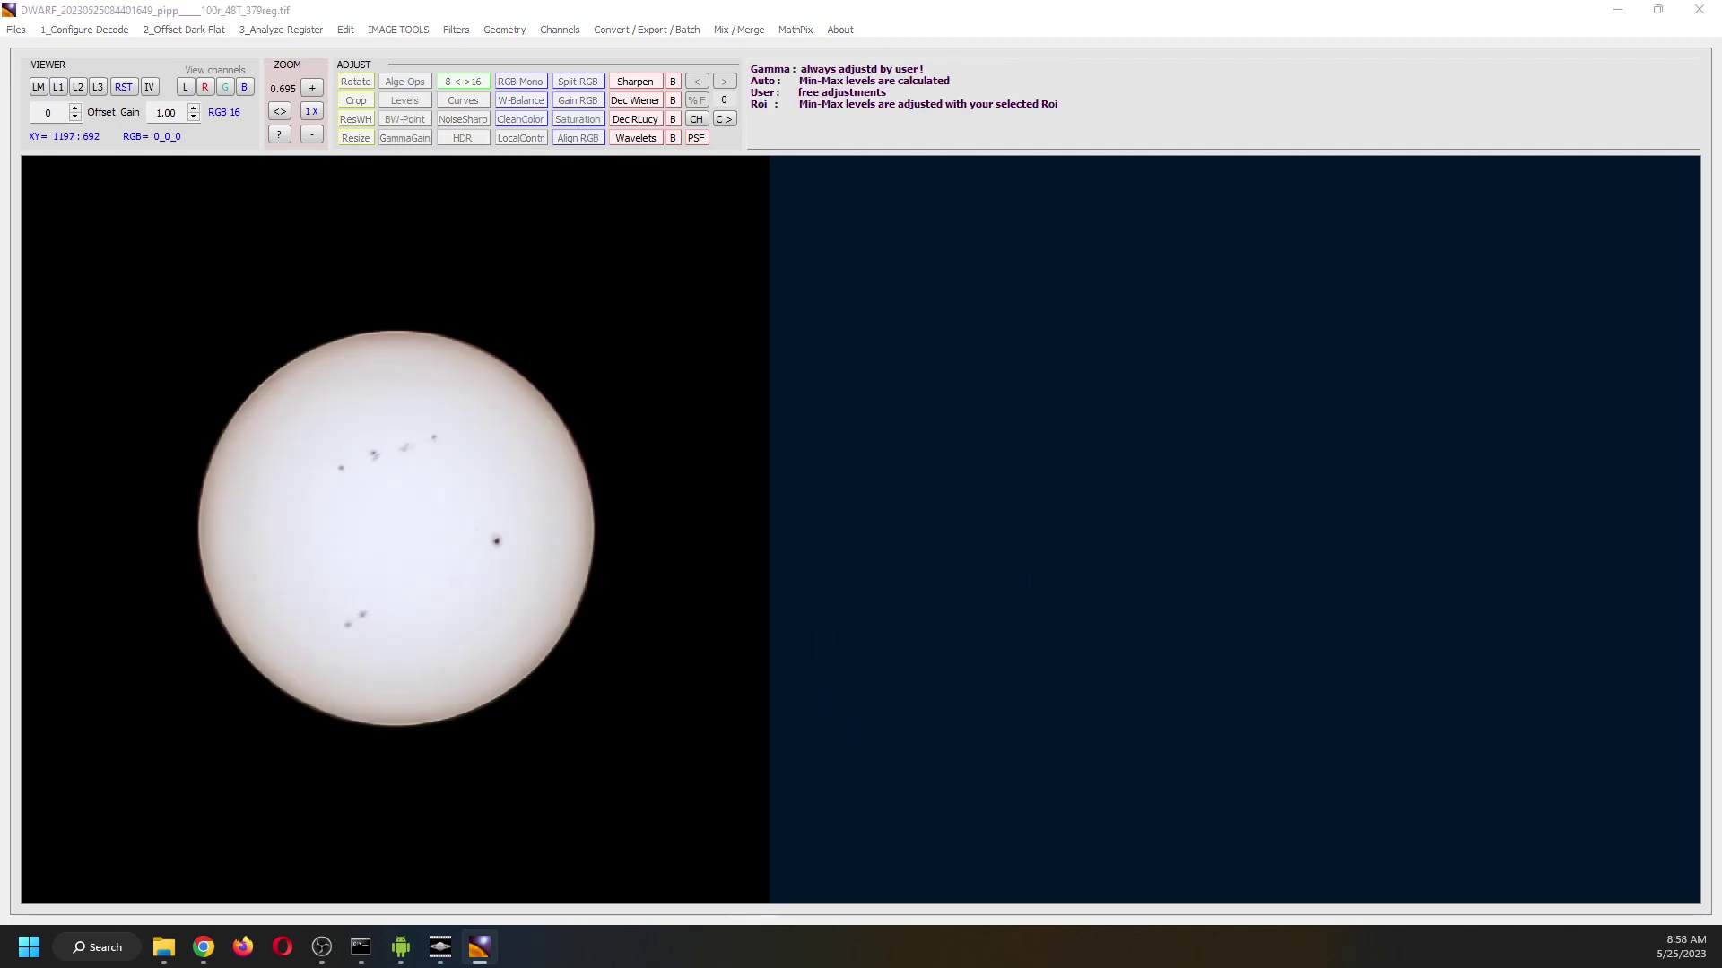
pyautogui.press('Return')
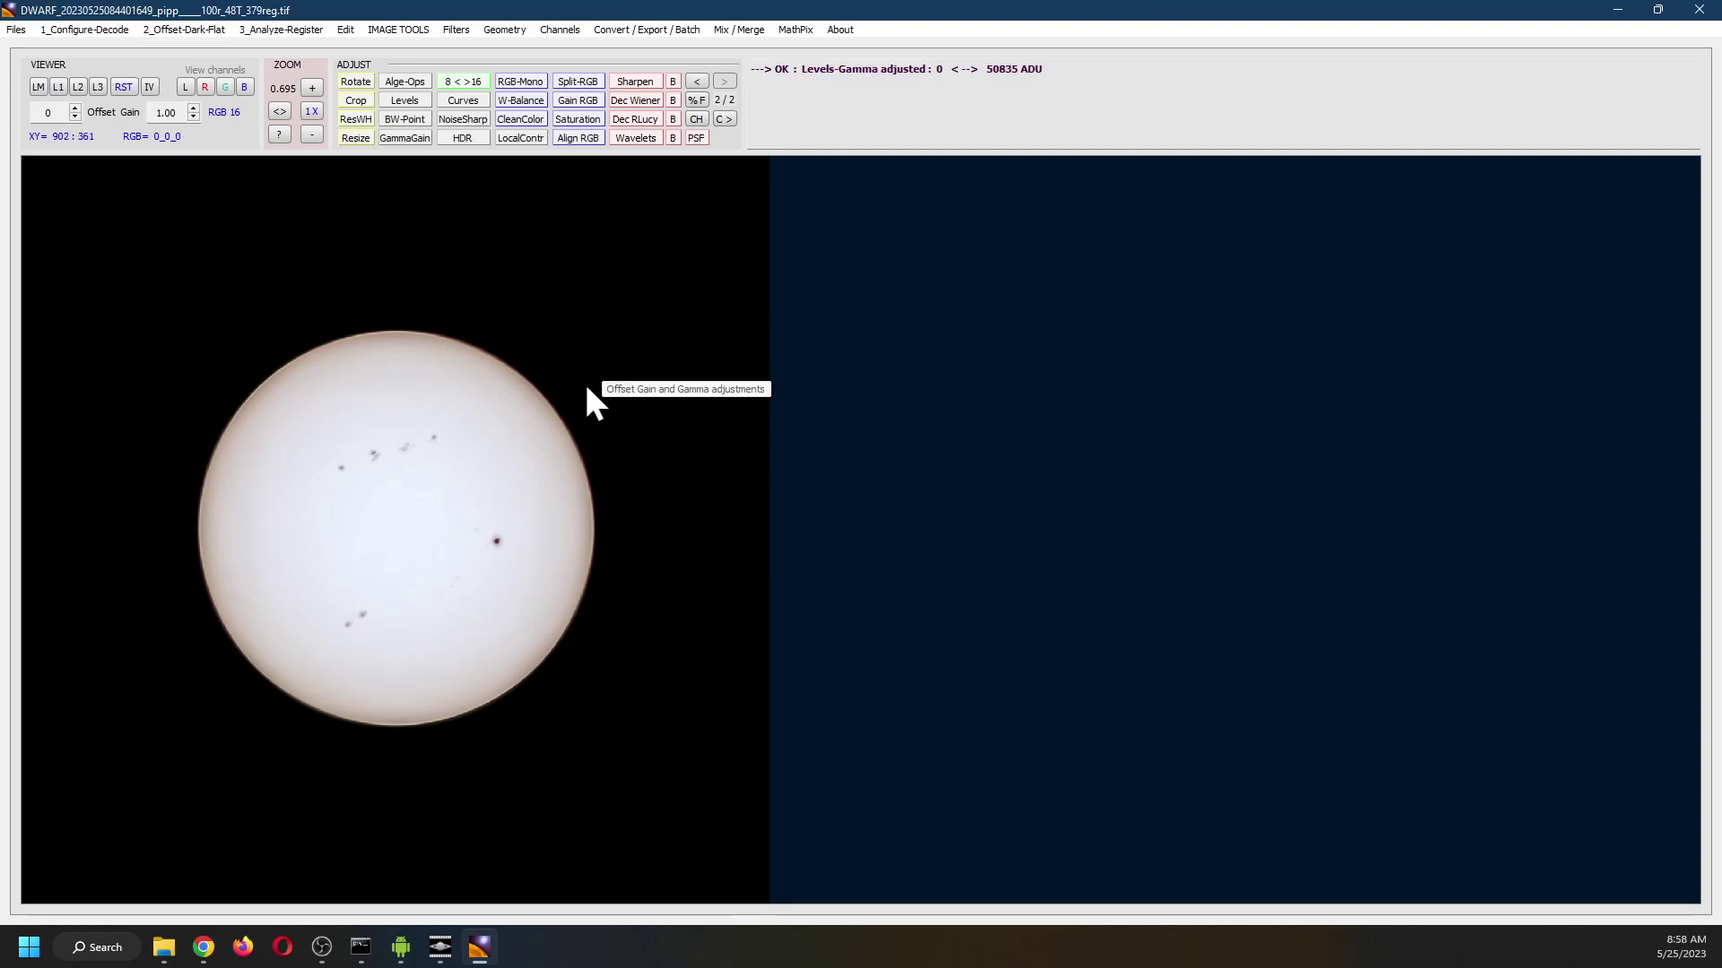
pyautogui.click(572, 138)
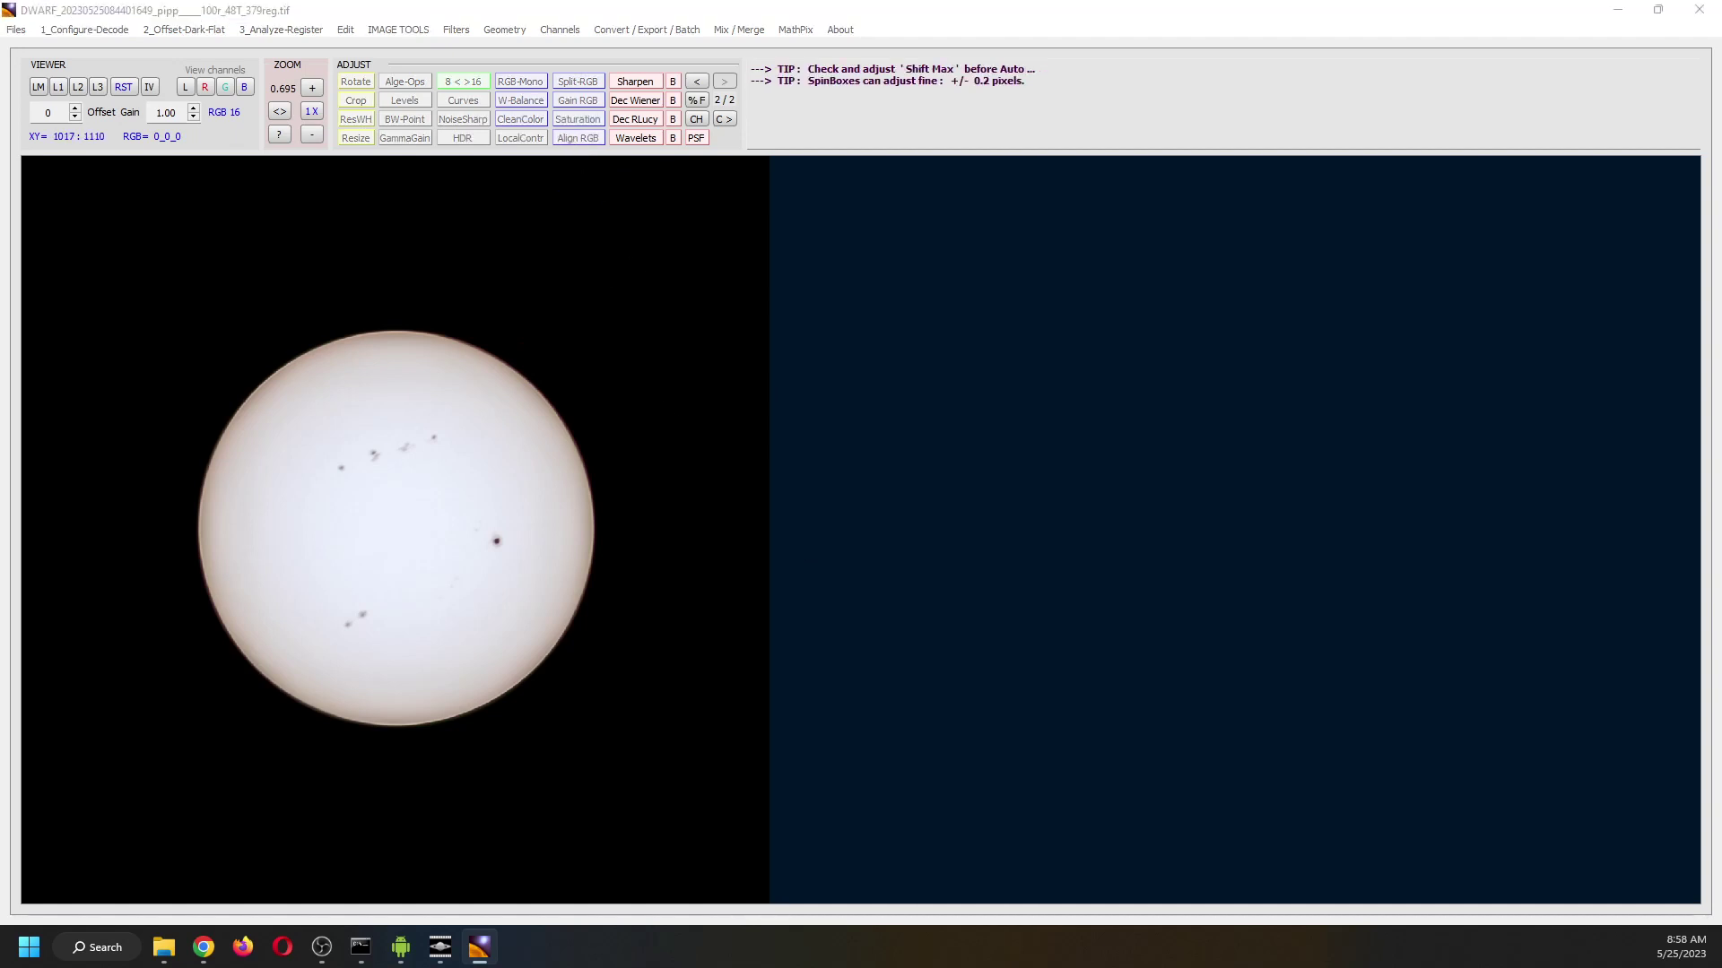
# Align channels on the large sunspot, shifting red by 0.3, 0 and blue by −0.3, 0.3 pixels
pyautogui.moveTo(852, 643); pyautogui.dragTo(745, 252)
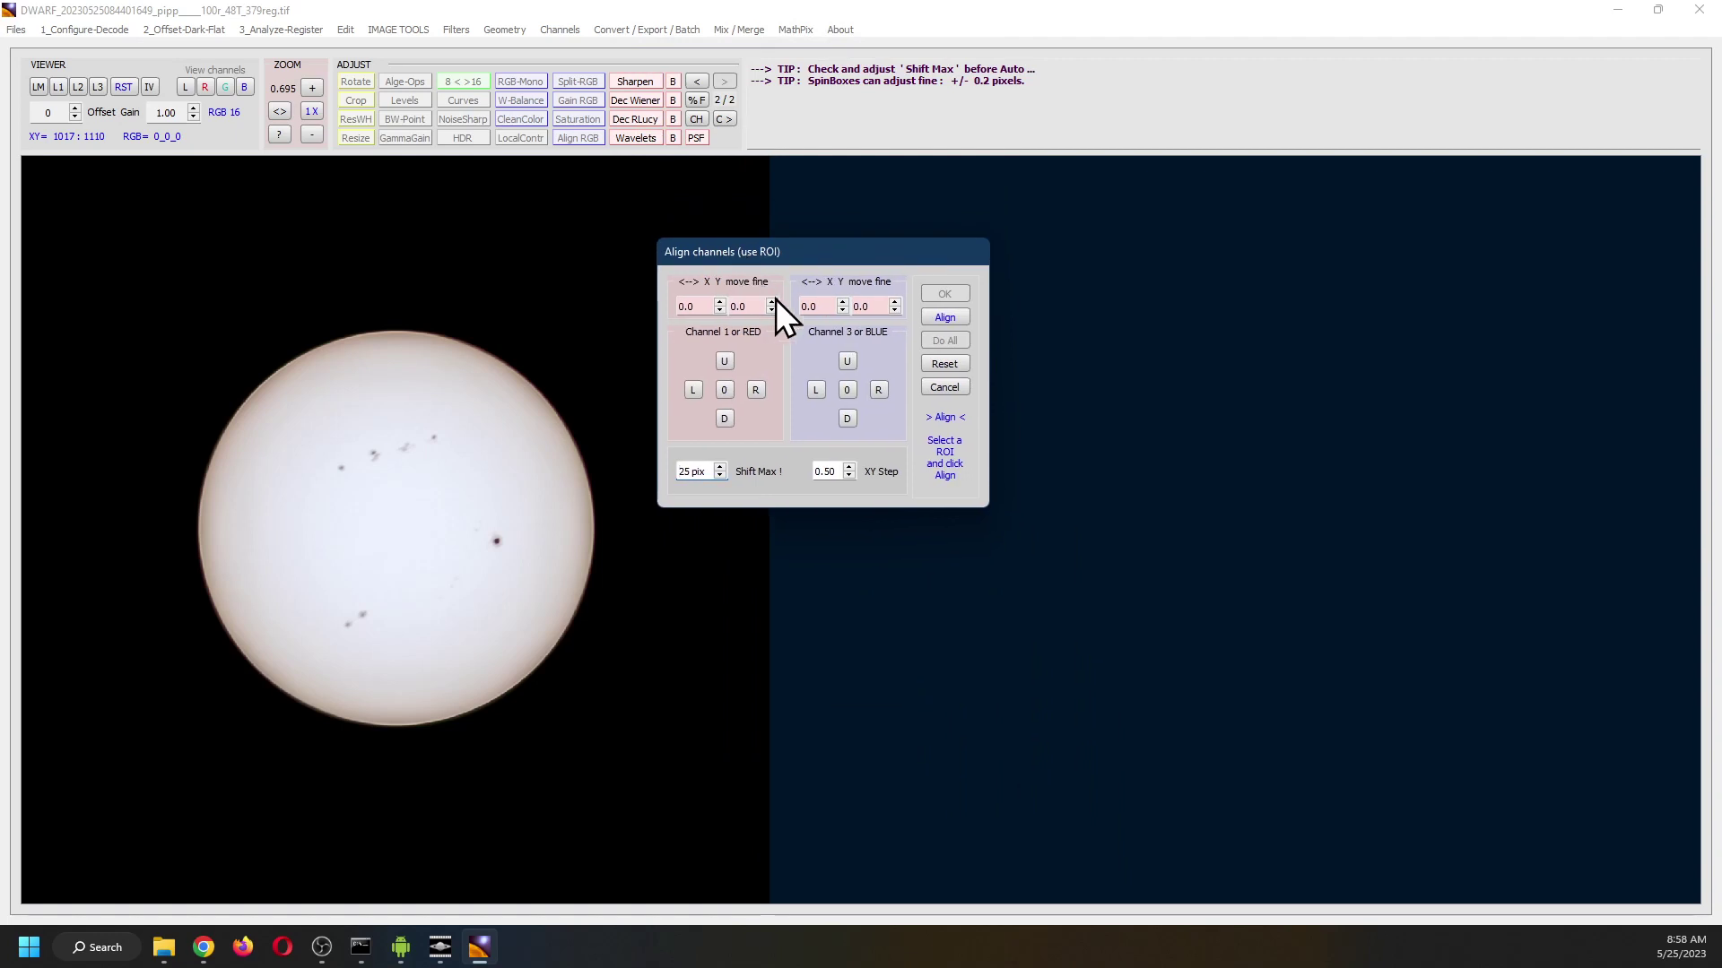
pyautogui.click(938, 320)
pyautogui.click(901, 399)
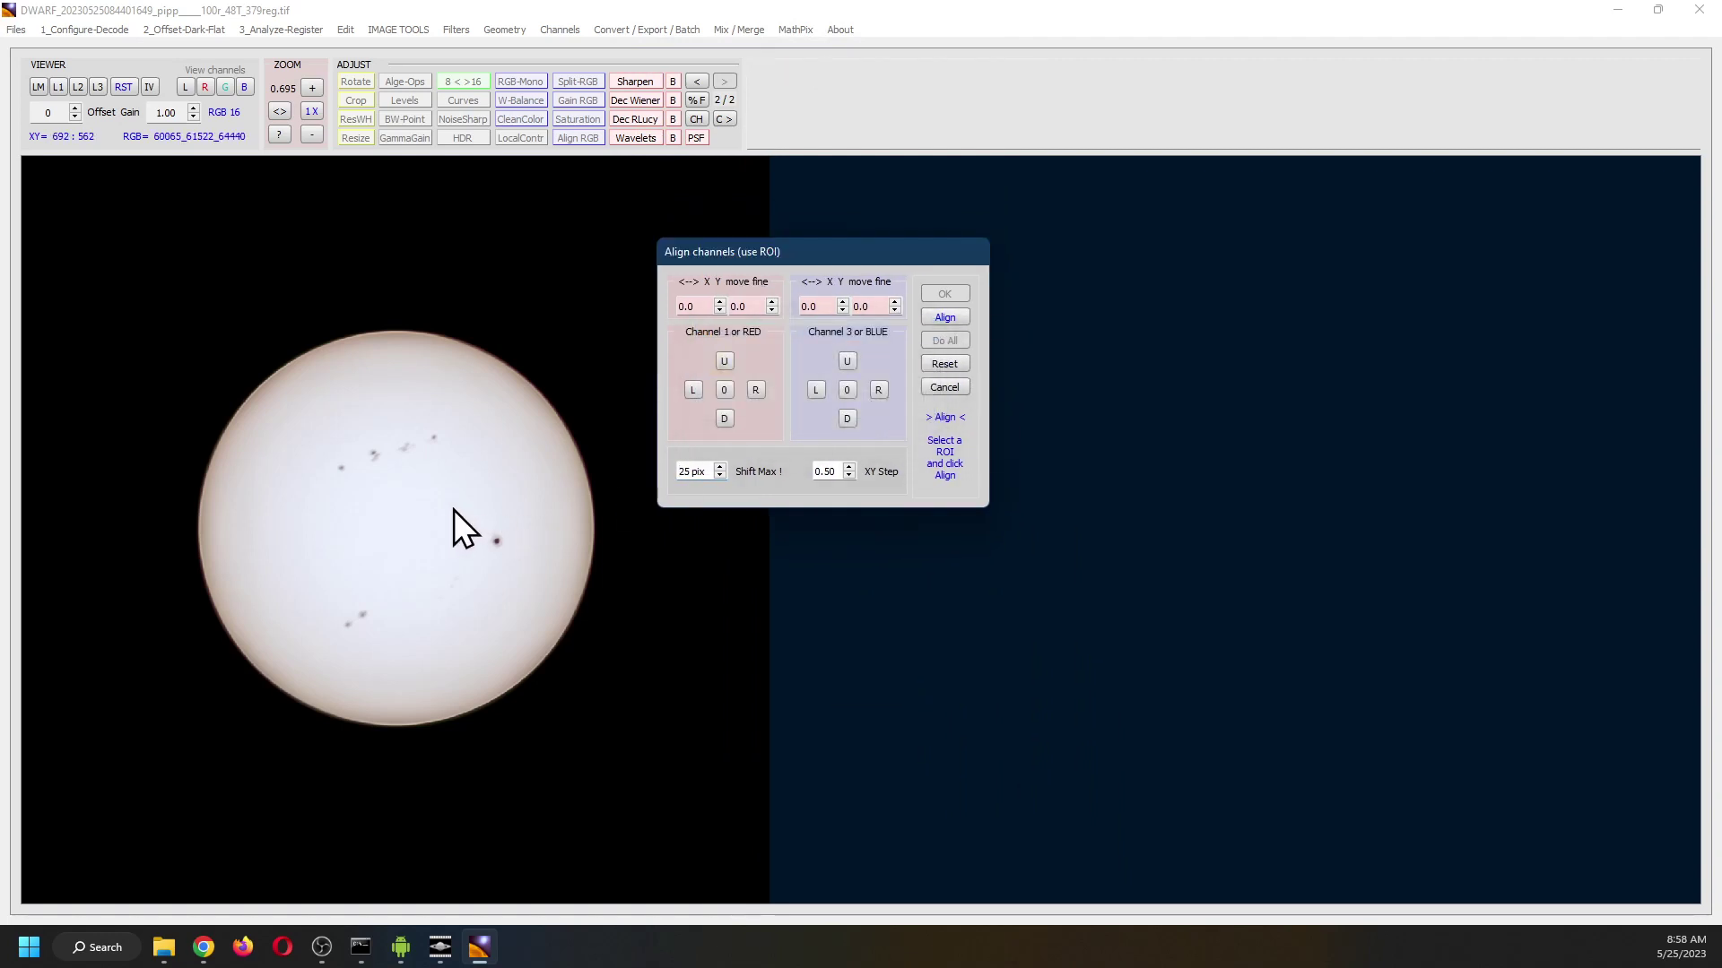
pyautogui.moveTo(464, 515); pyautogui.dragTo(520, 573)
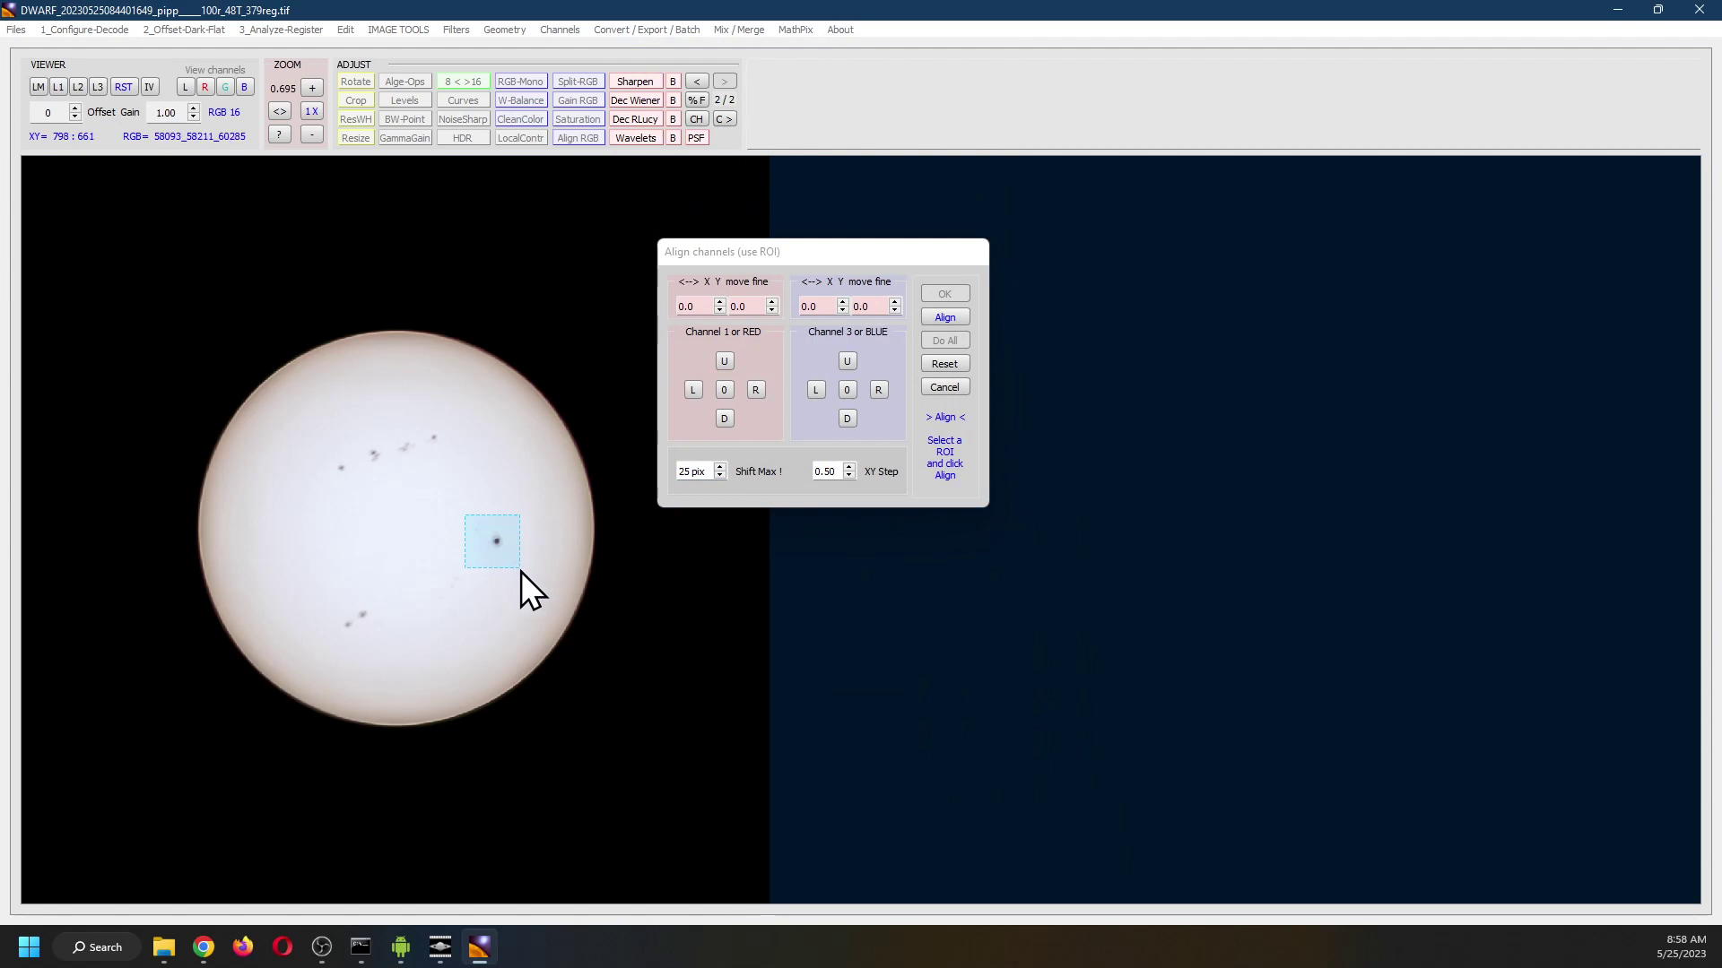
pyautogui.click(944, 319)
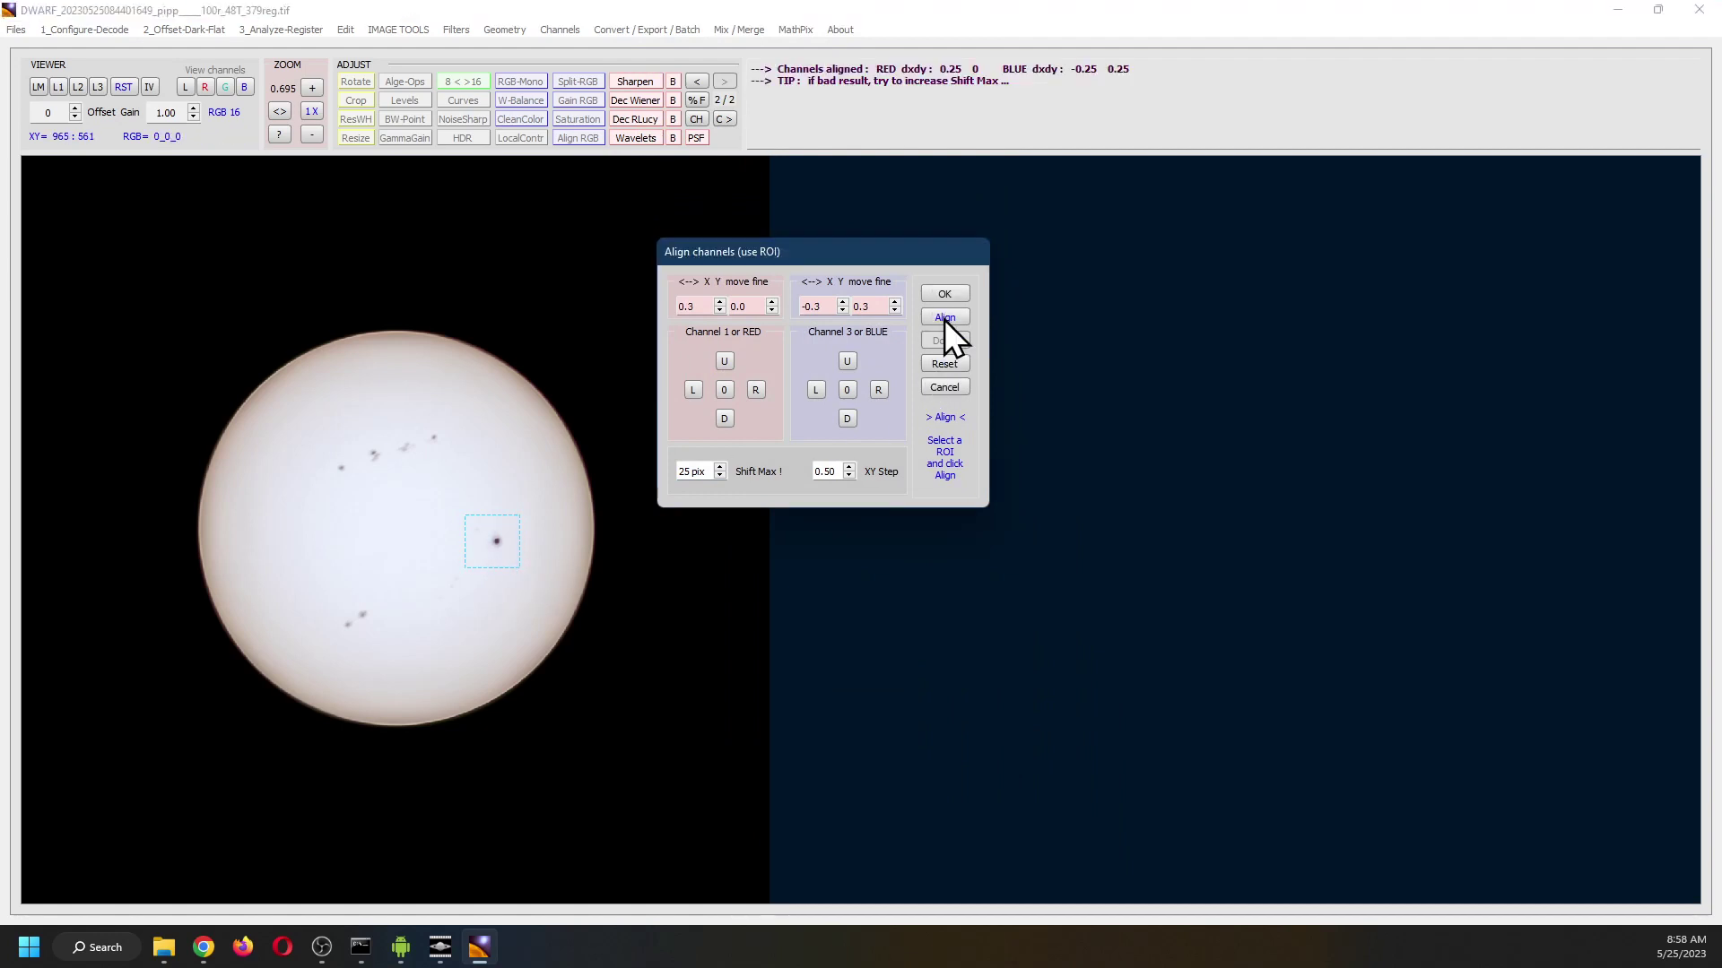
pyautogui.click(947, 293)
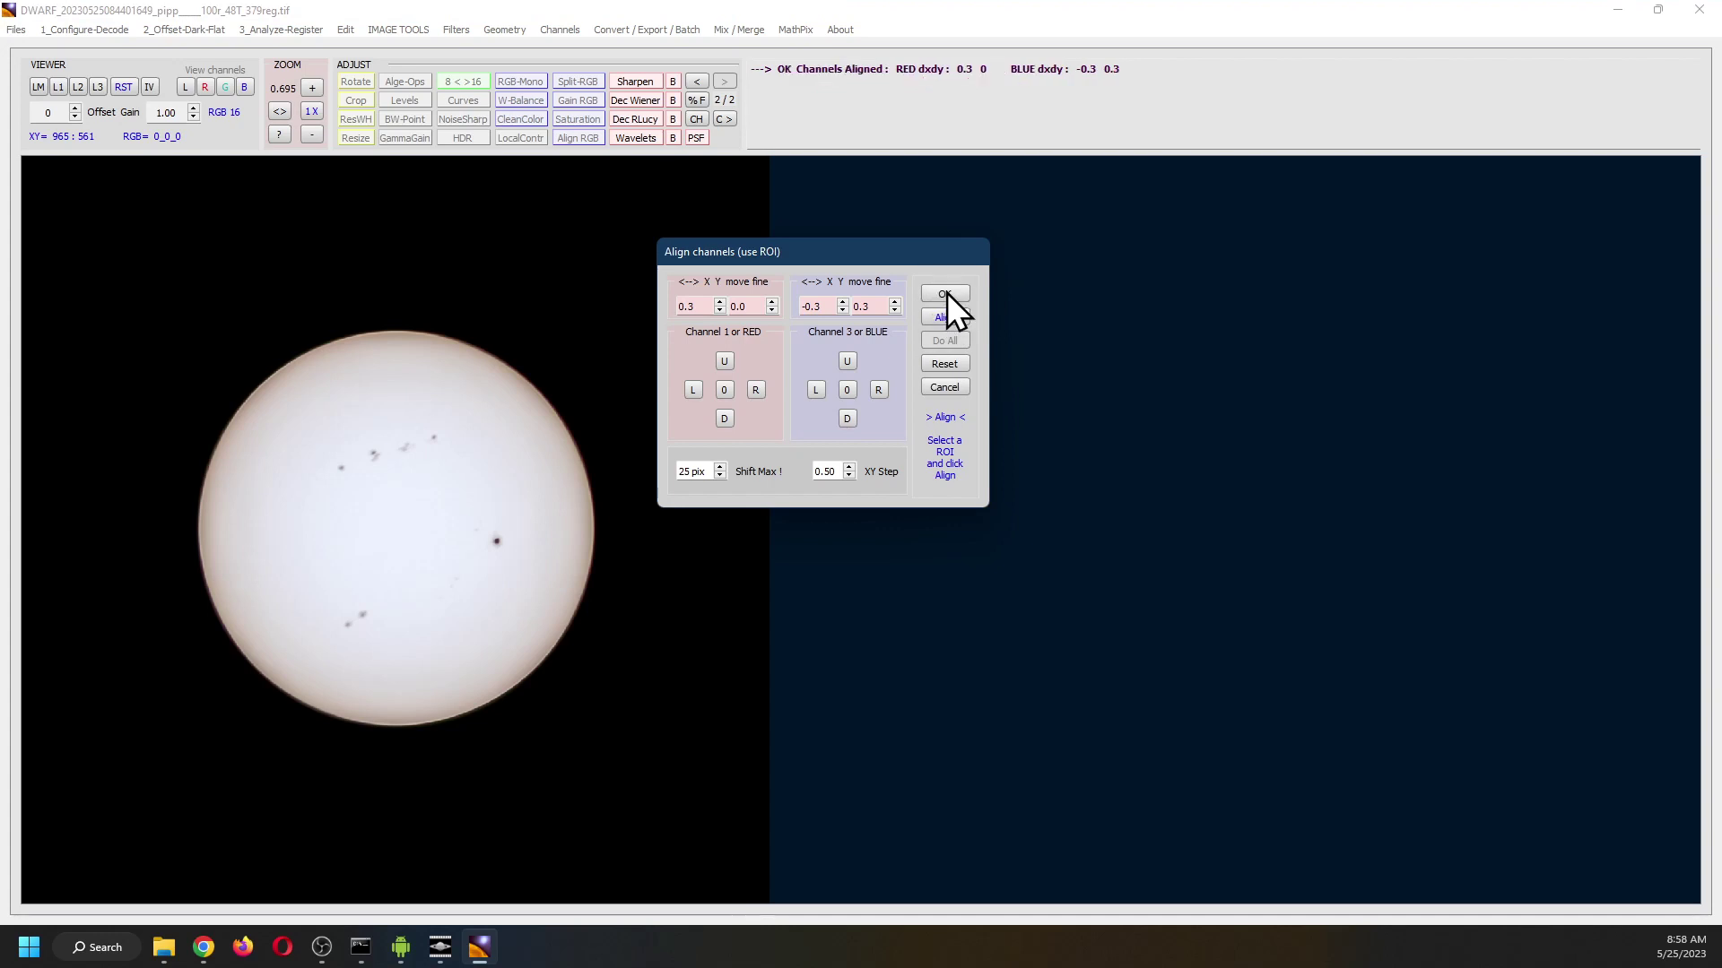
# Reset the wavelet parameters and mark a preview region around the large sunspot
pyautogui.click(633, 137)
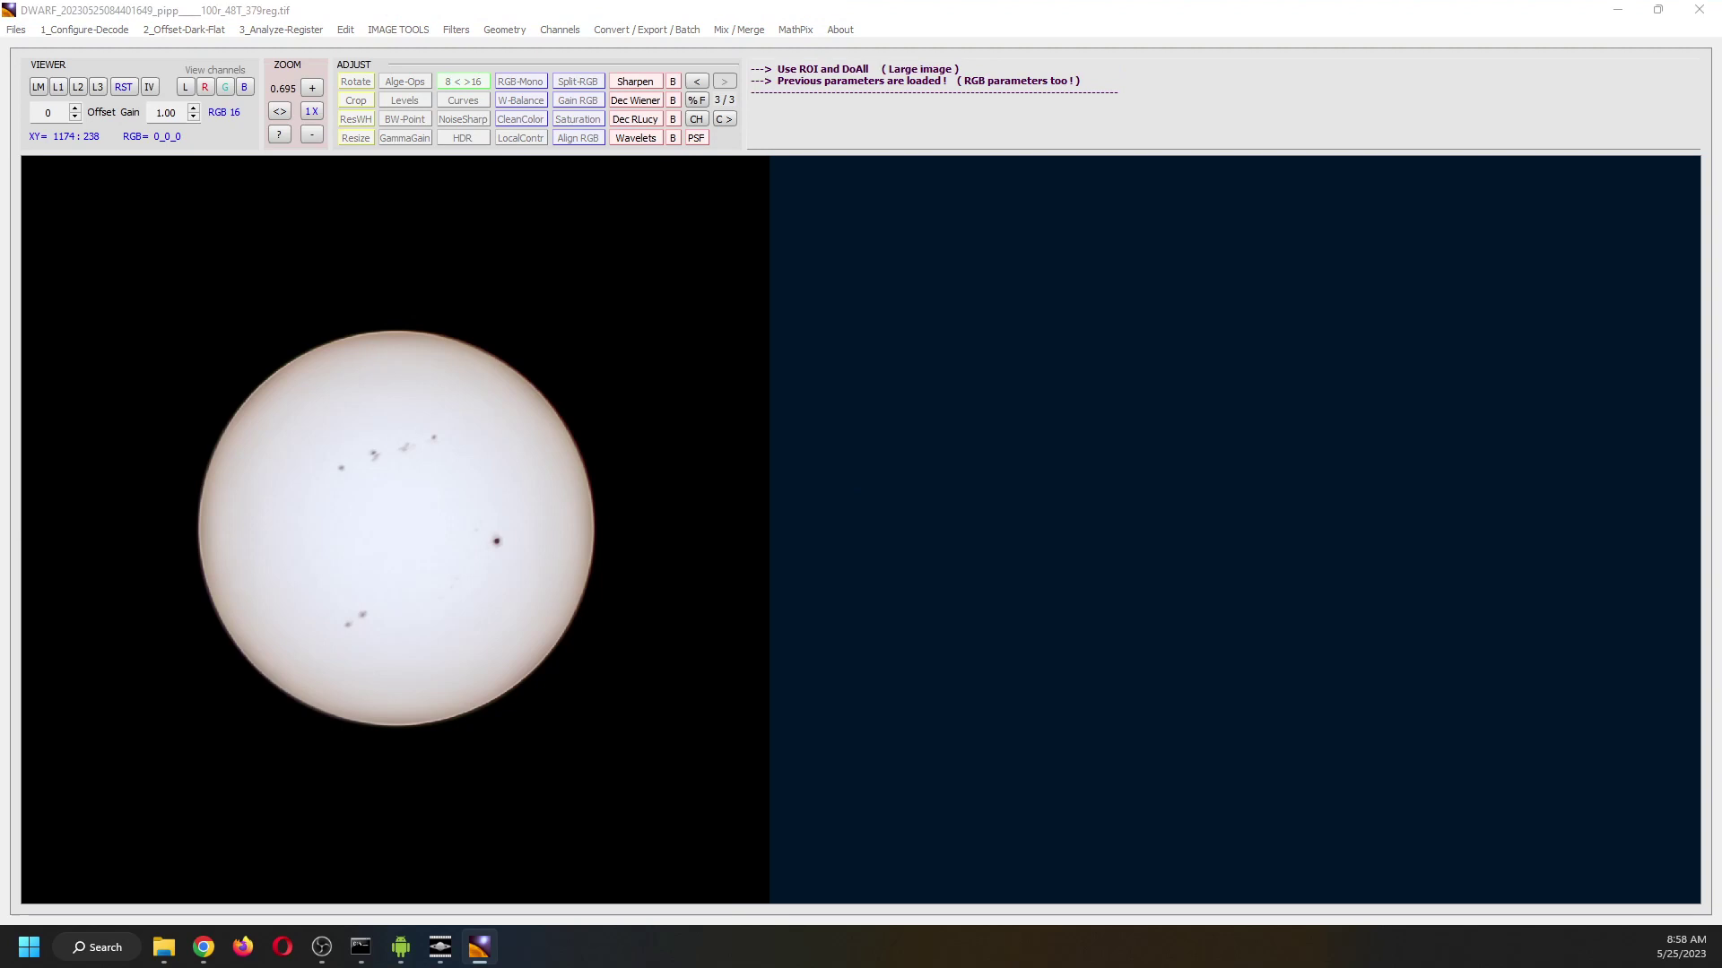
pyautogui.moveTo(965, 752); pyautogui.dragTo(892, 201)
pyautogui.click(1084, 267)
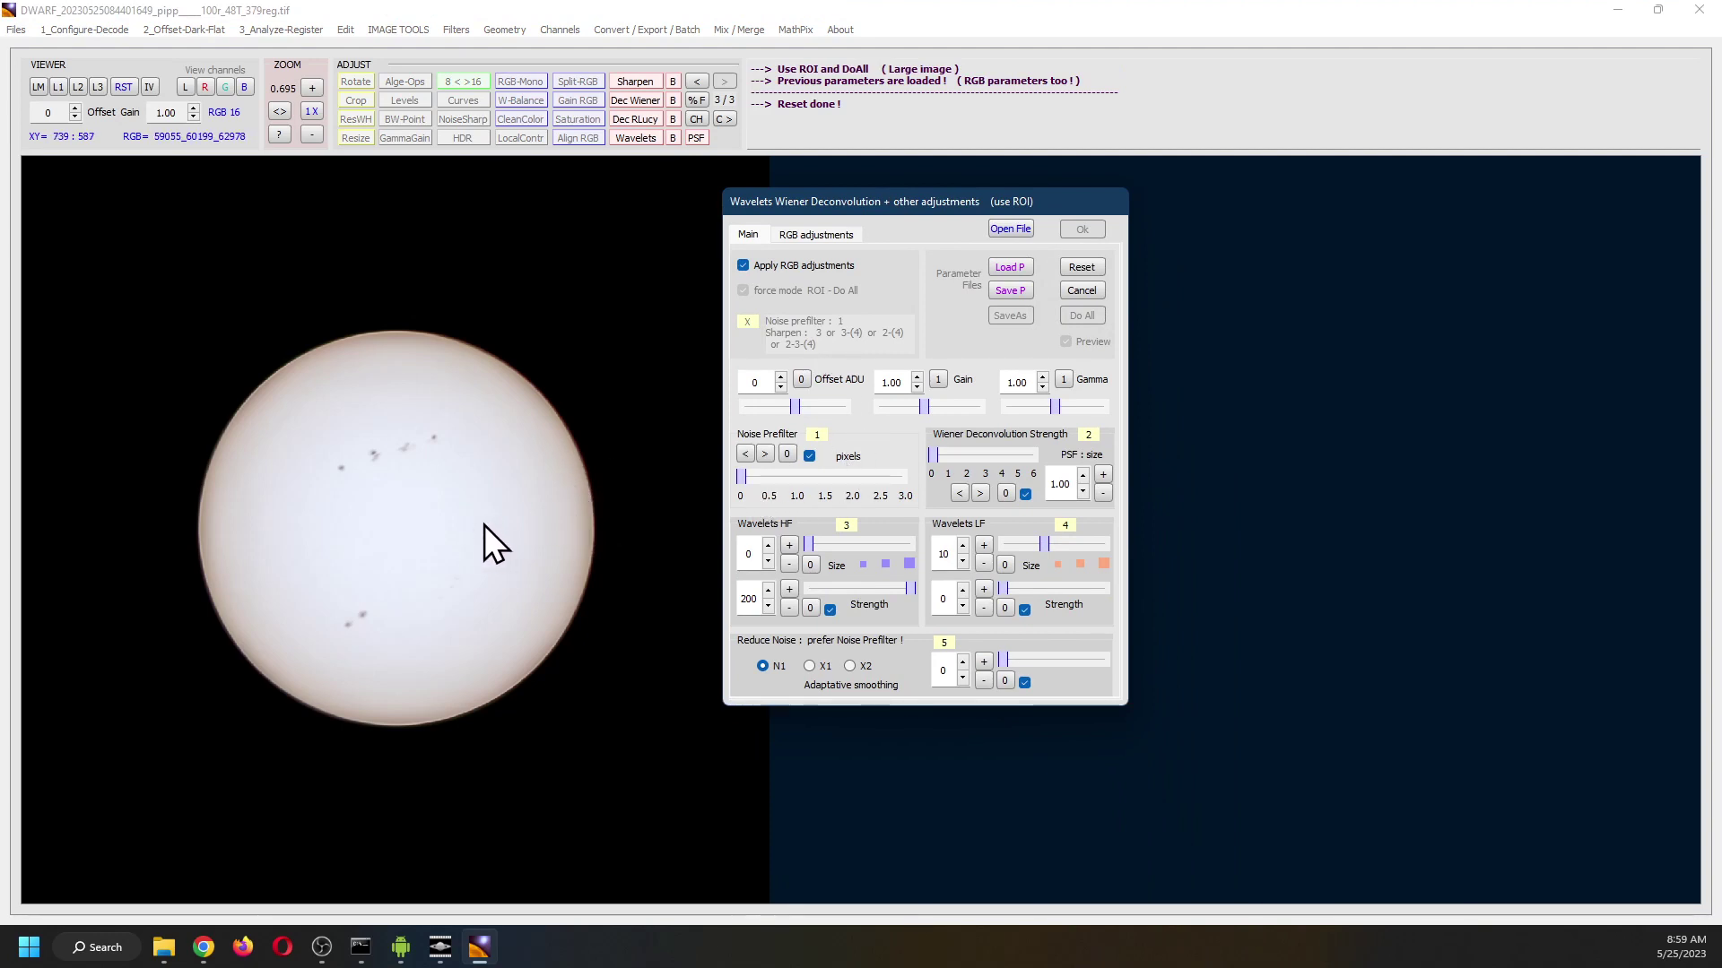
pyautogui.moveTo(481, 524); pyautogui.dragTo(516, 566)
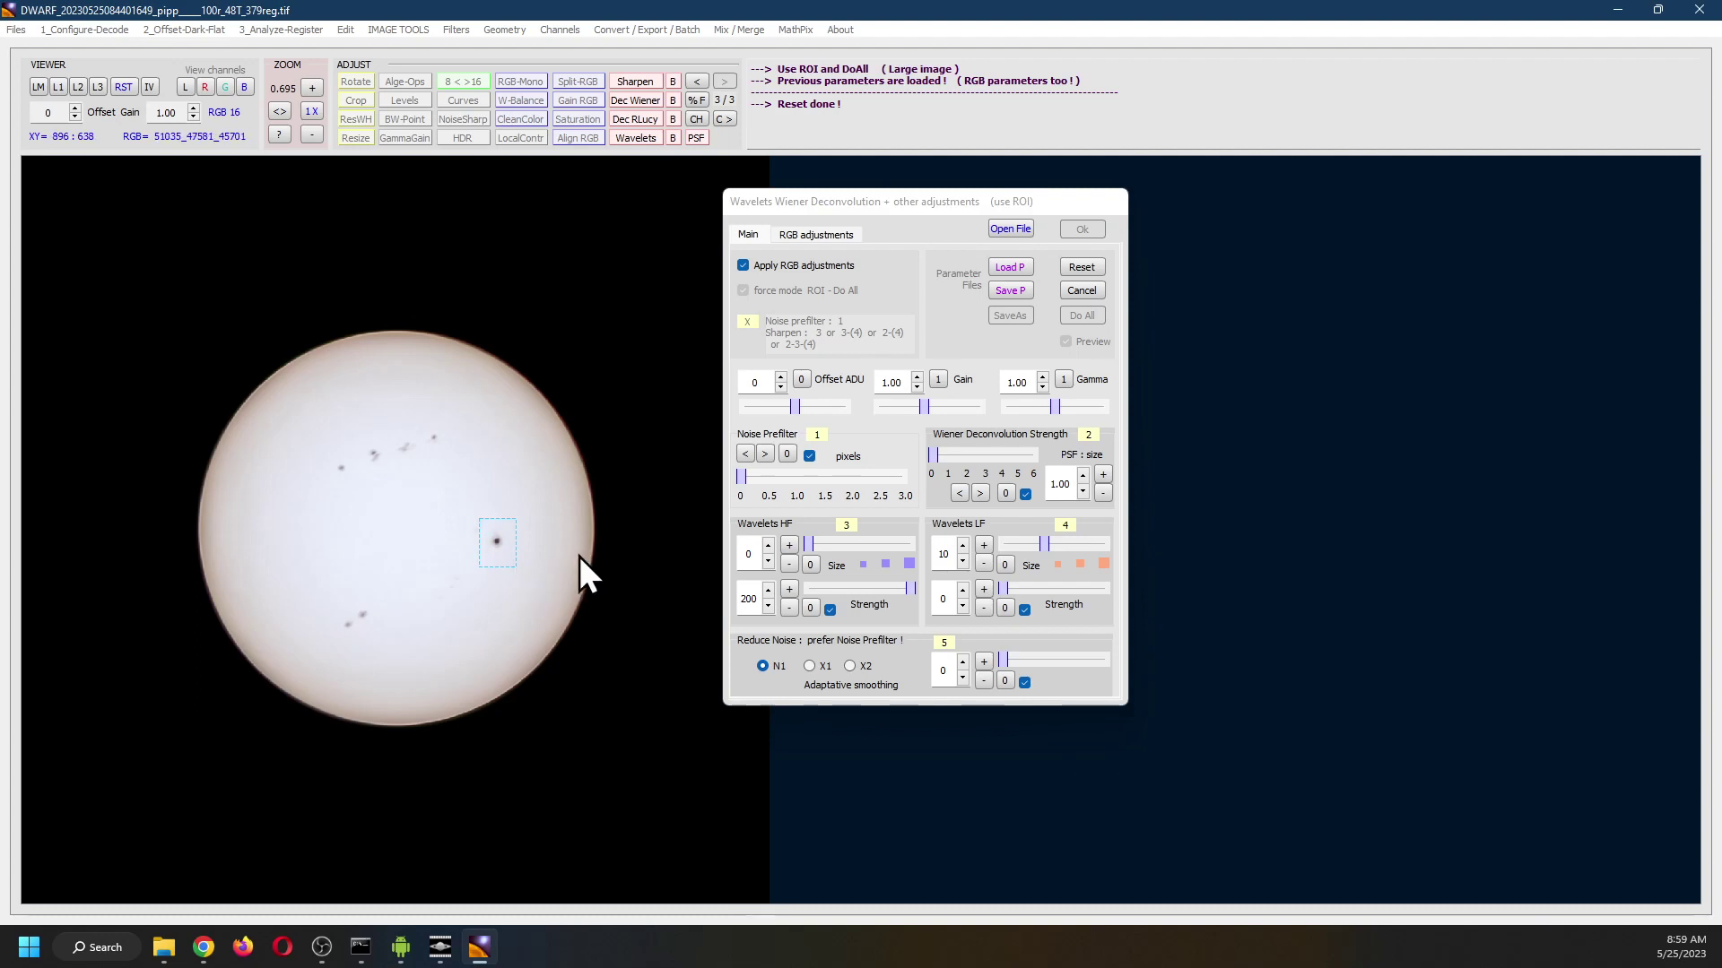
# Raise the noise prefilter one step, set fine-detail size 1 at strength 100, and apply everywhere
pyautogui.click(766, 454)
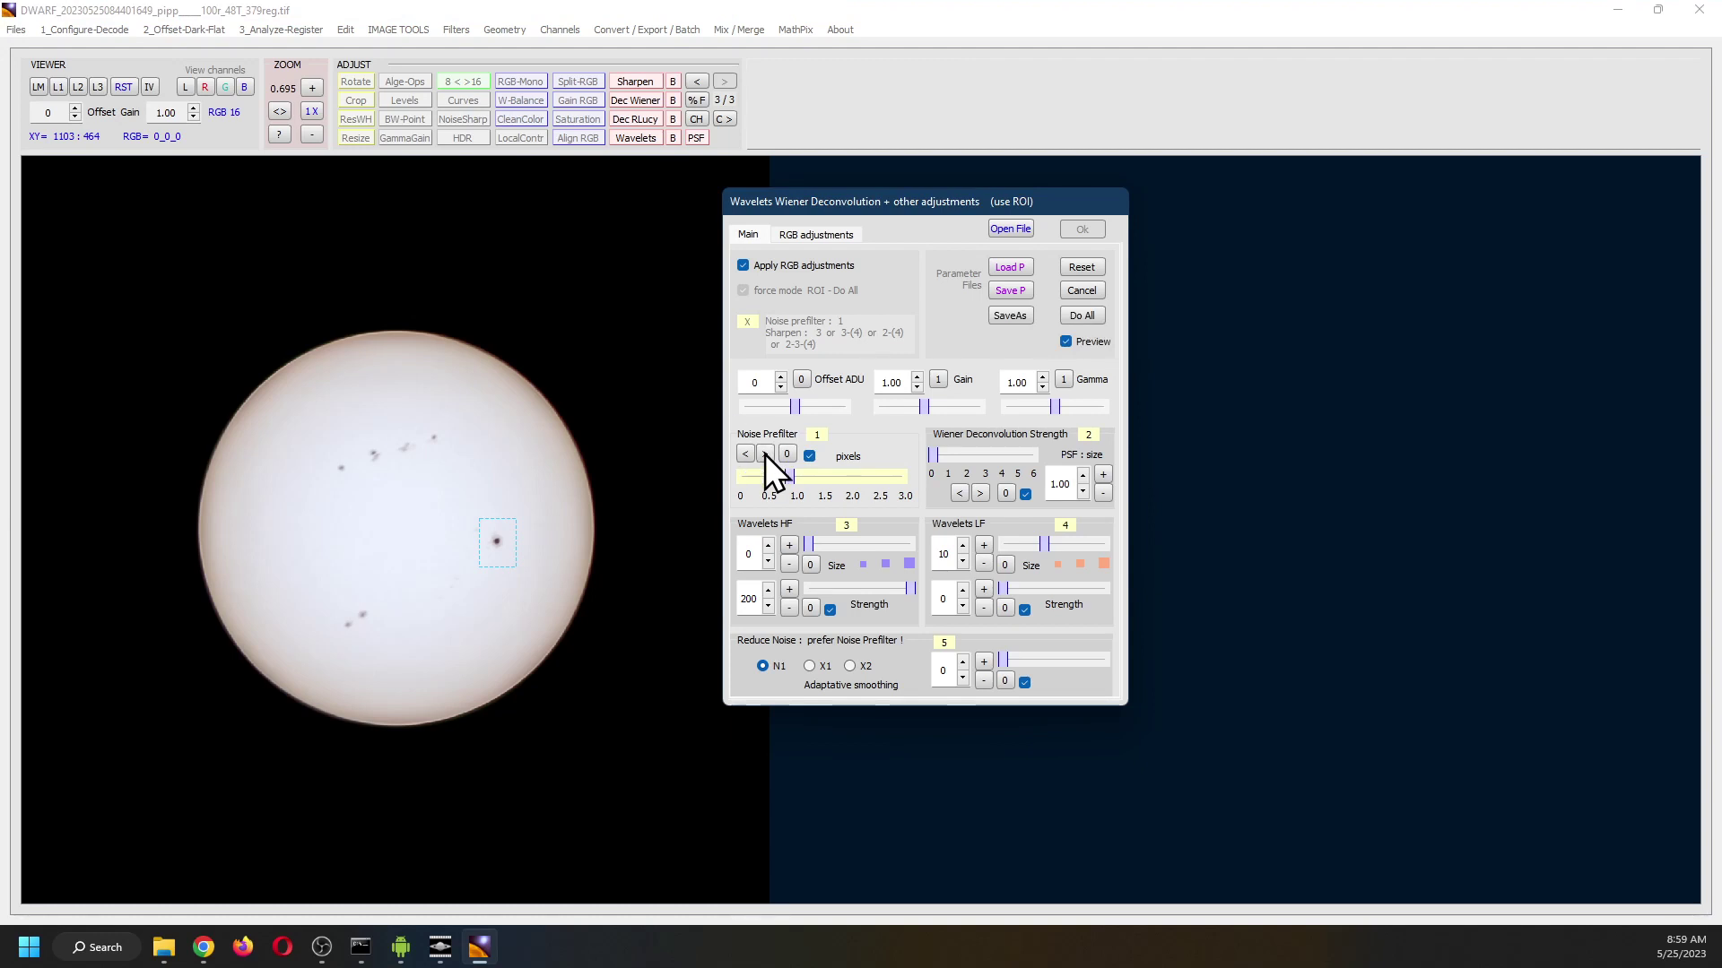
pyautogui.click(789, 546)
pyautogui.moveTo(907, 590); pyautogui.dragTo(859, 590)
pyautogui.click(1085, 315)
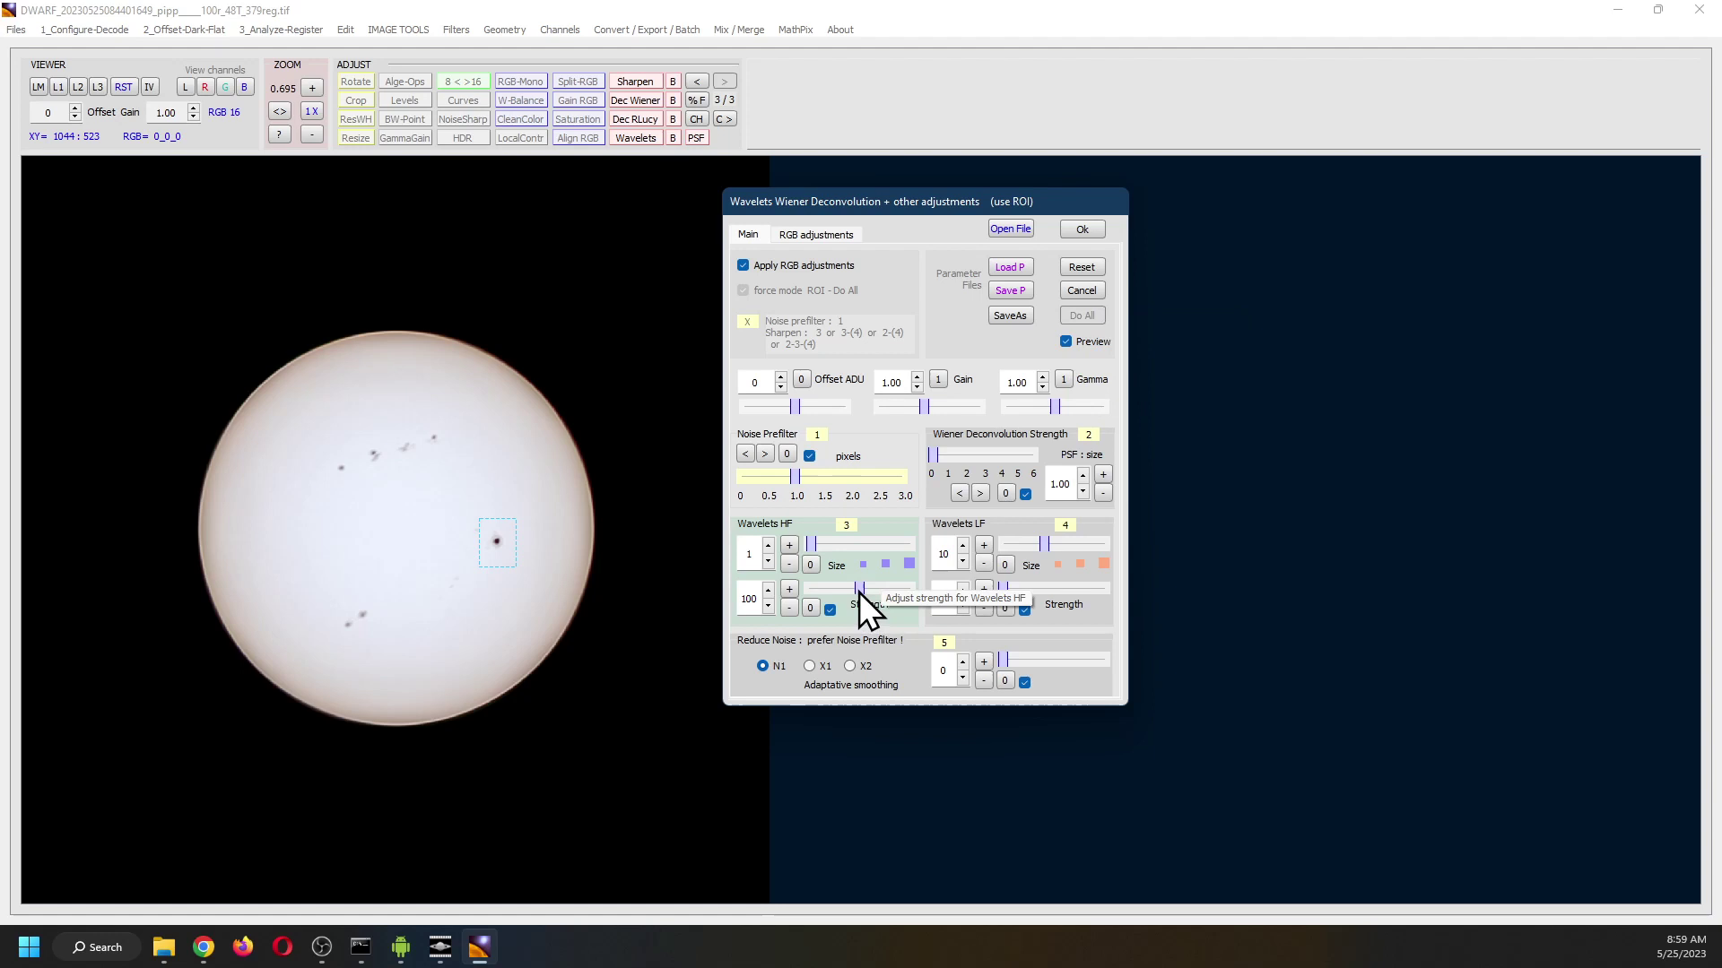
# Sharpen with fine-detail size 4 and large-detail size 9 at strength 27, then commit
pyautogui.click(768, 546)
pyautogui.click(768, 546)
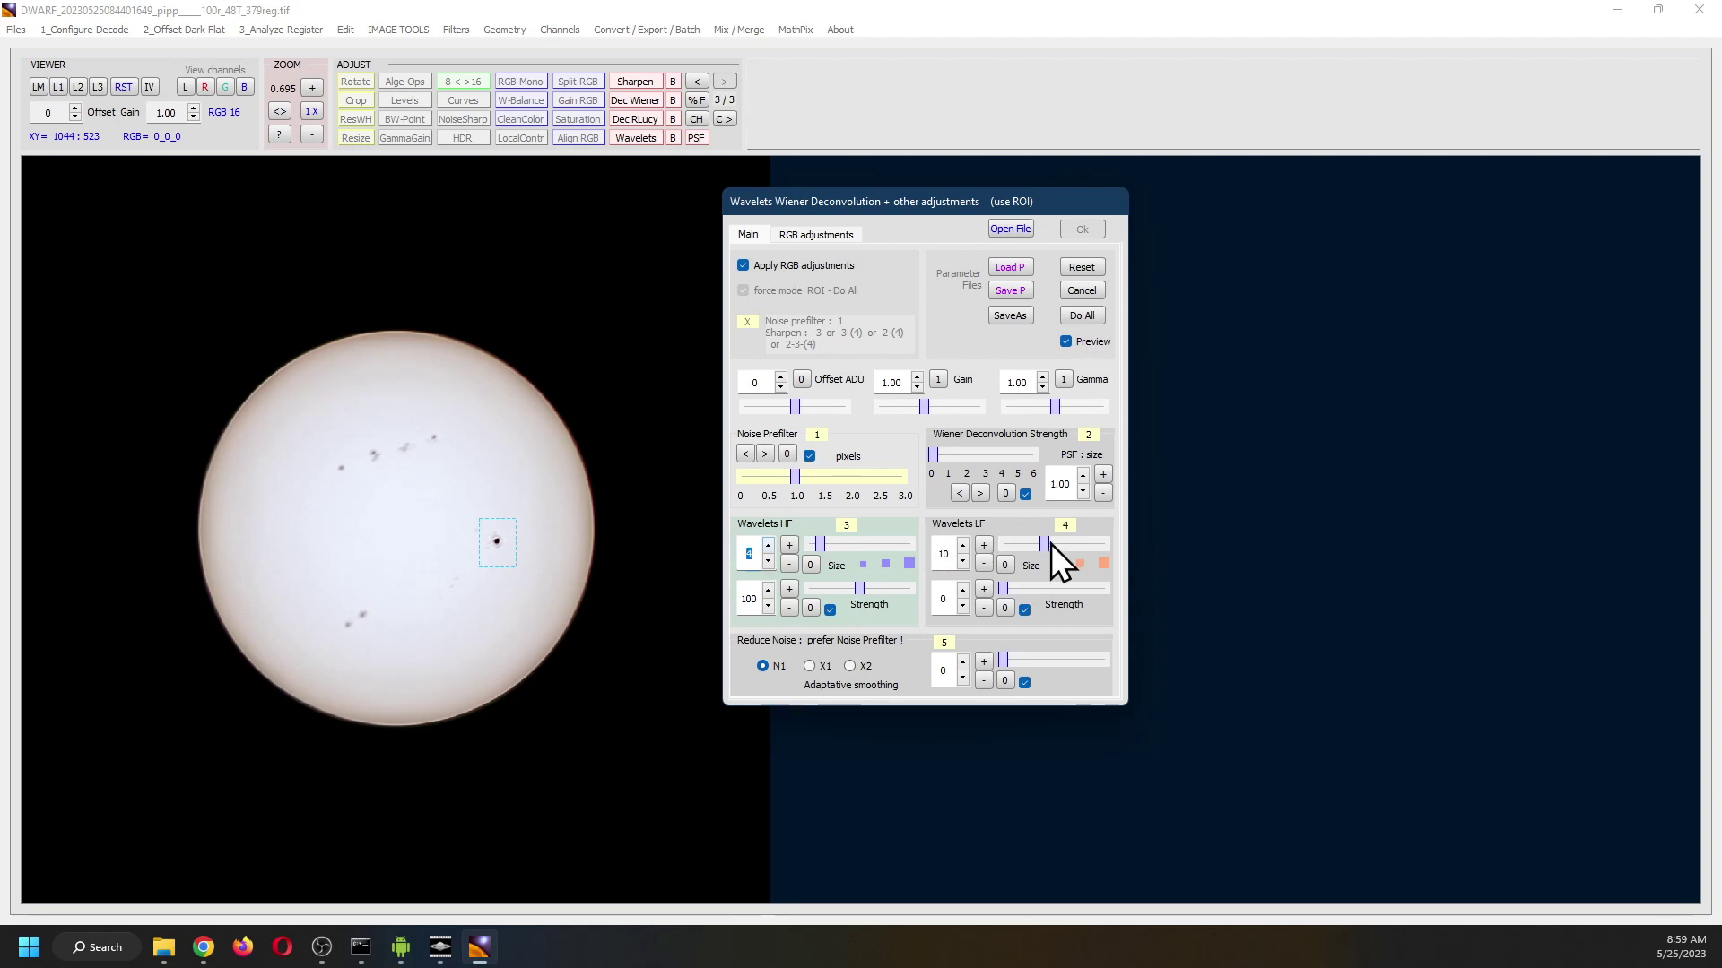
pyautogui.click(1078, 316)
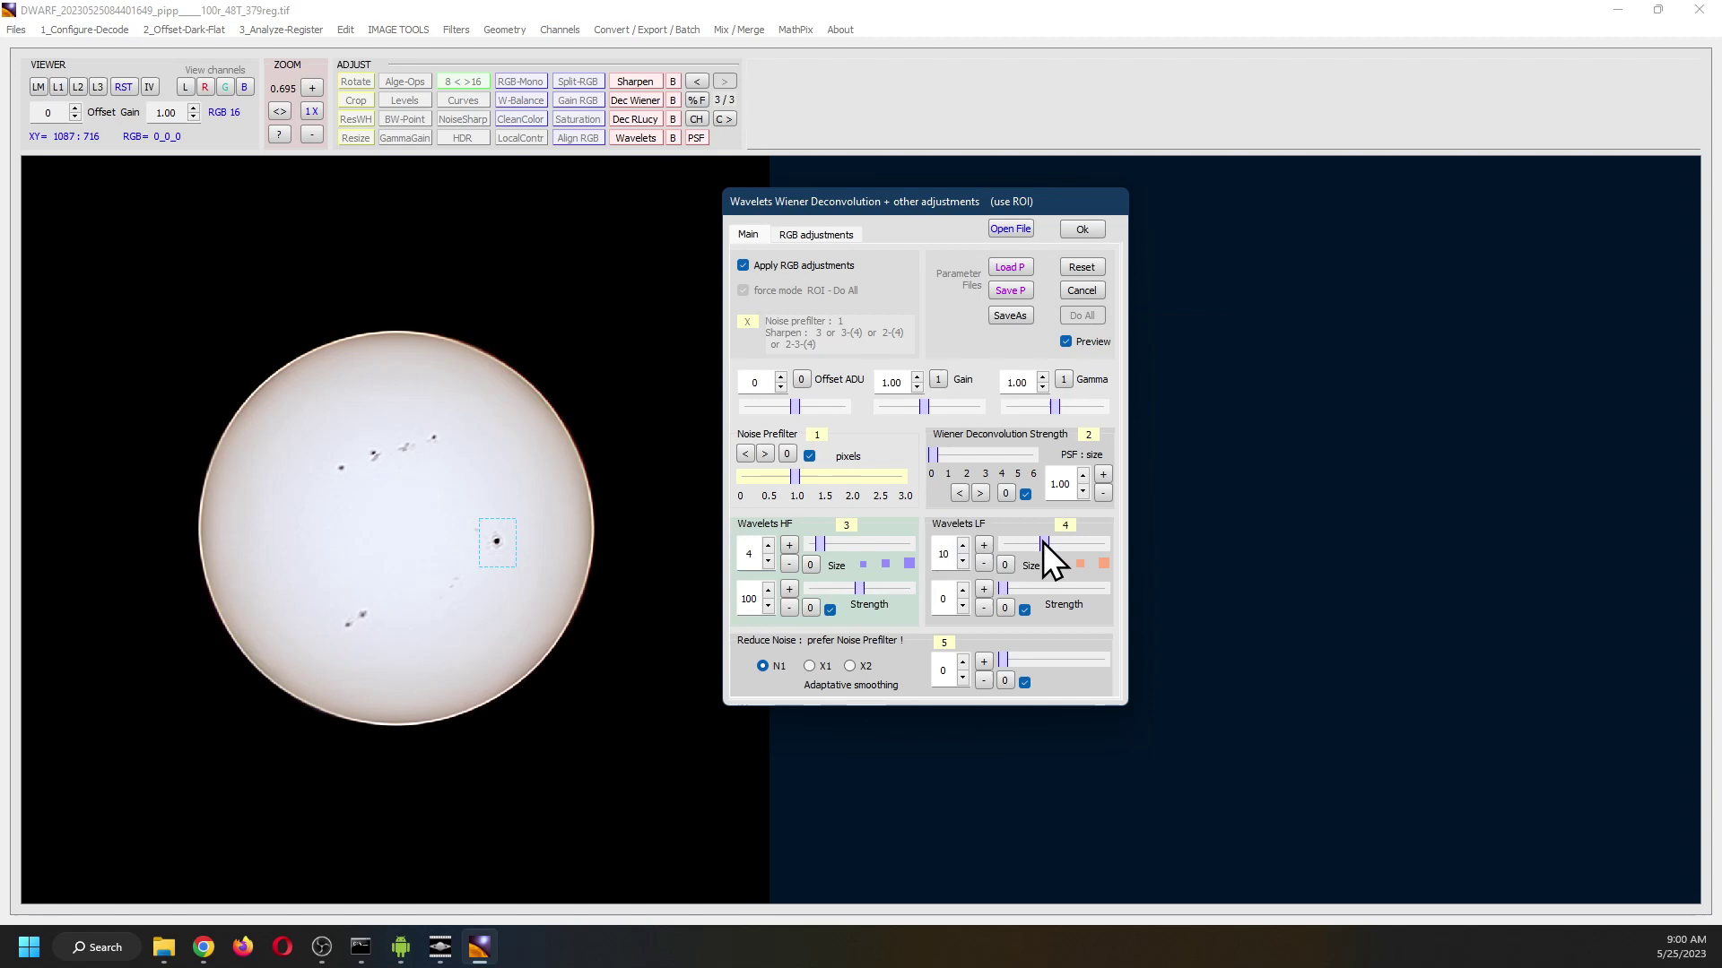
pyautogui.moveTo(1042, 541); pyautogui.dragTo(1053, 588)
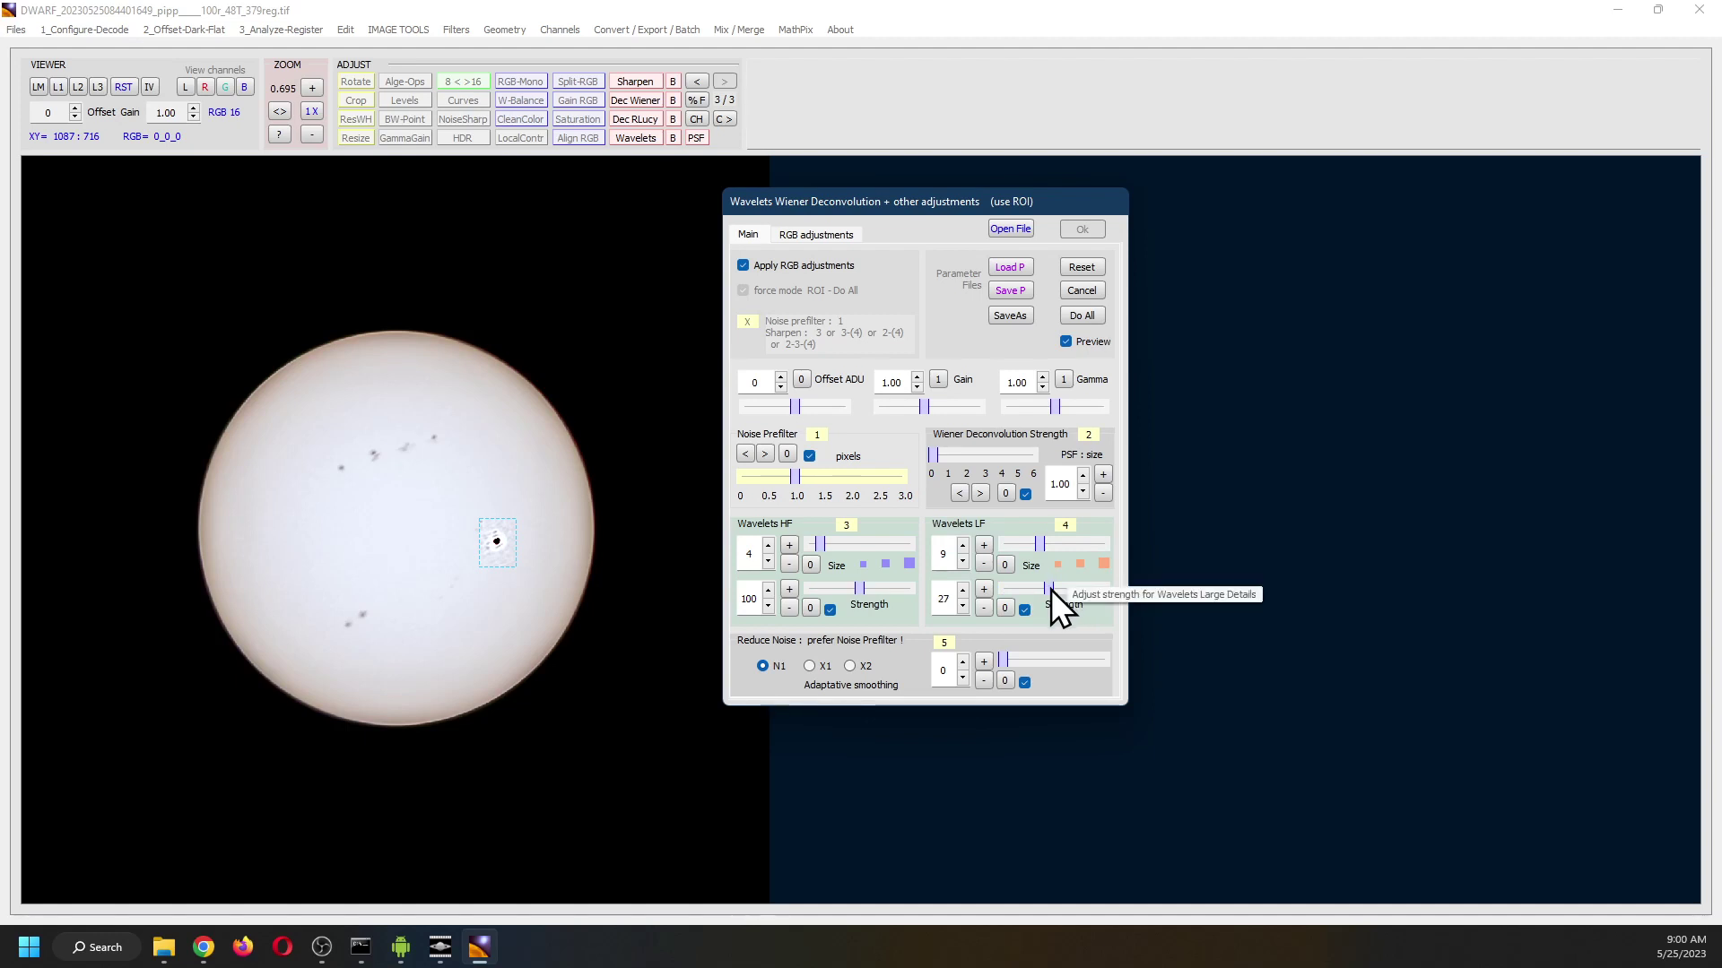
pyautogui.click(1073, 316)
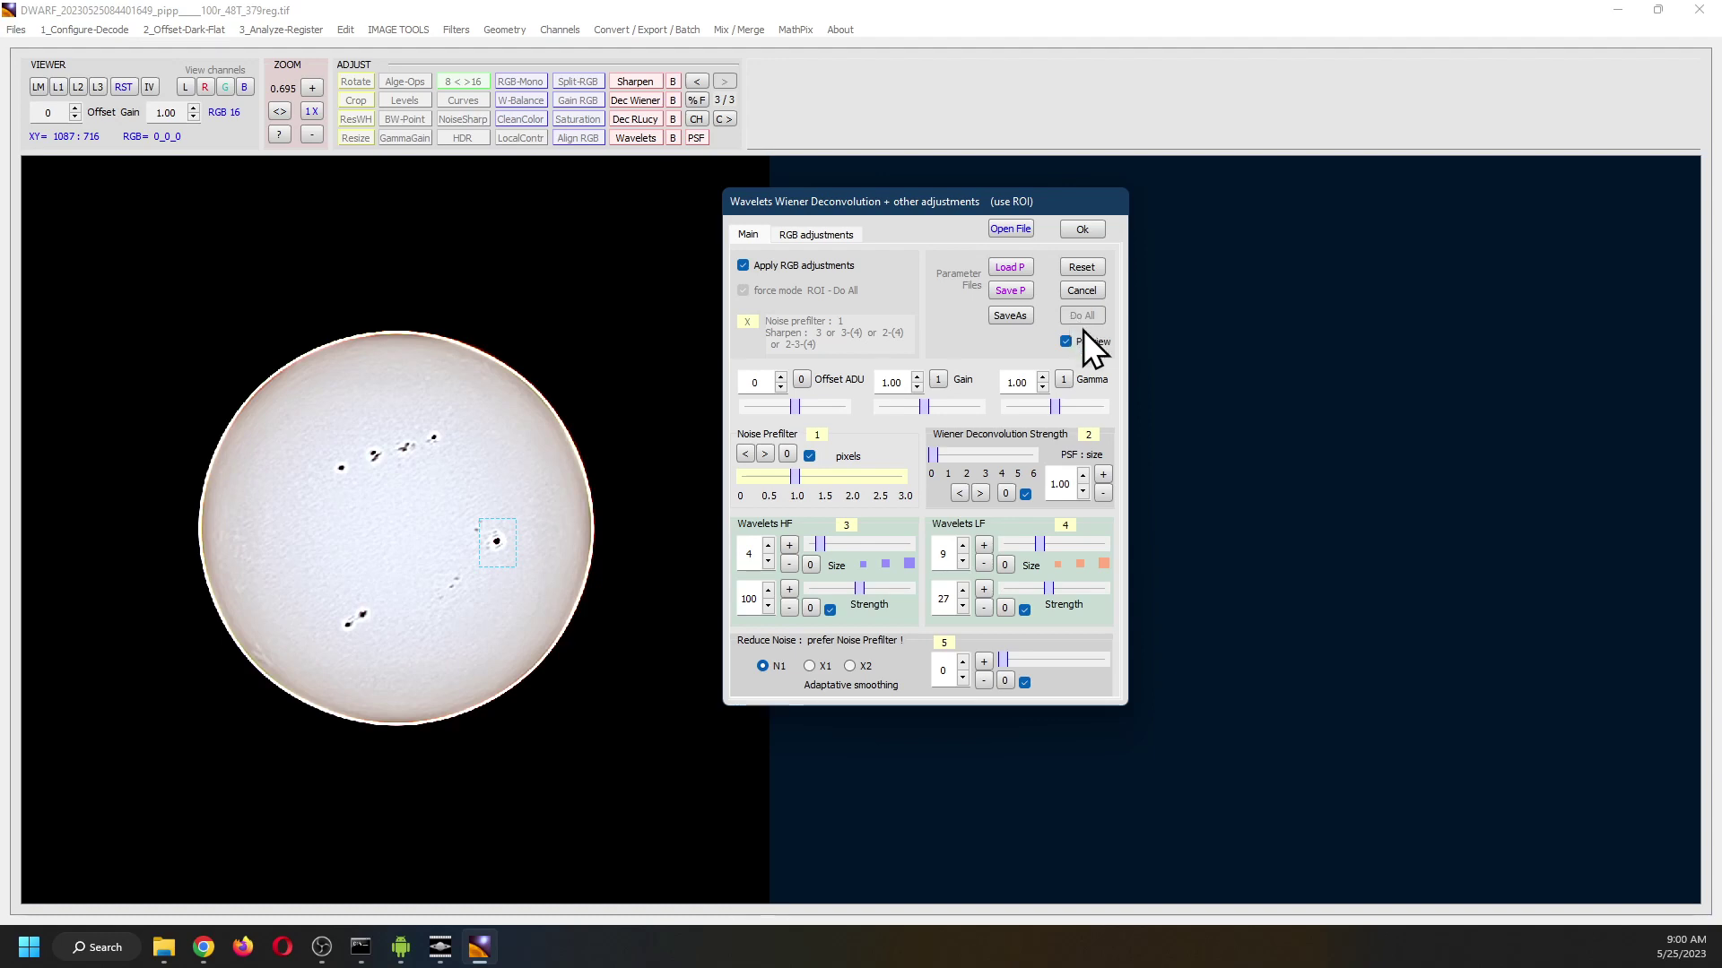
pyautogui.click(1081, 230)
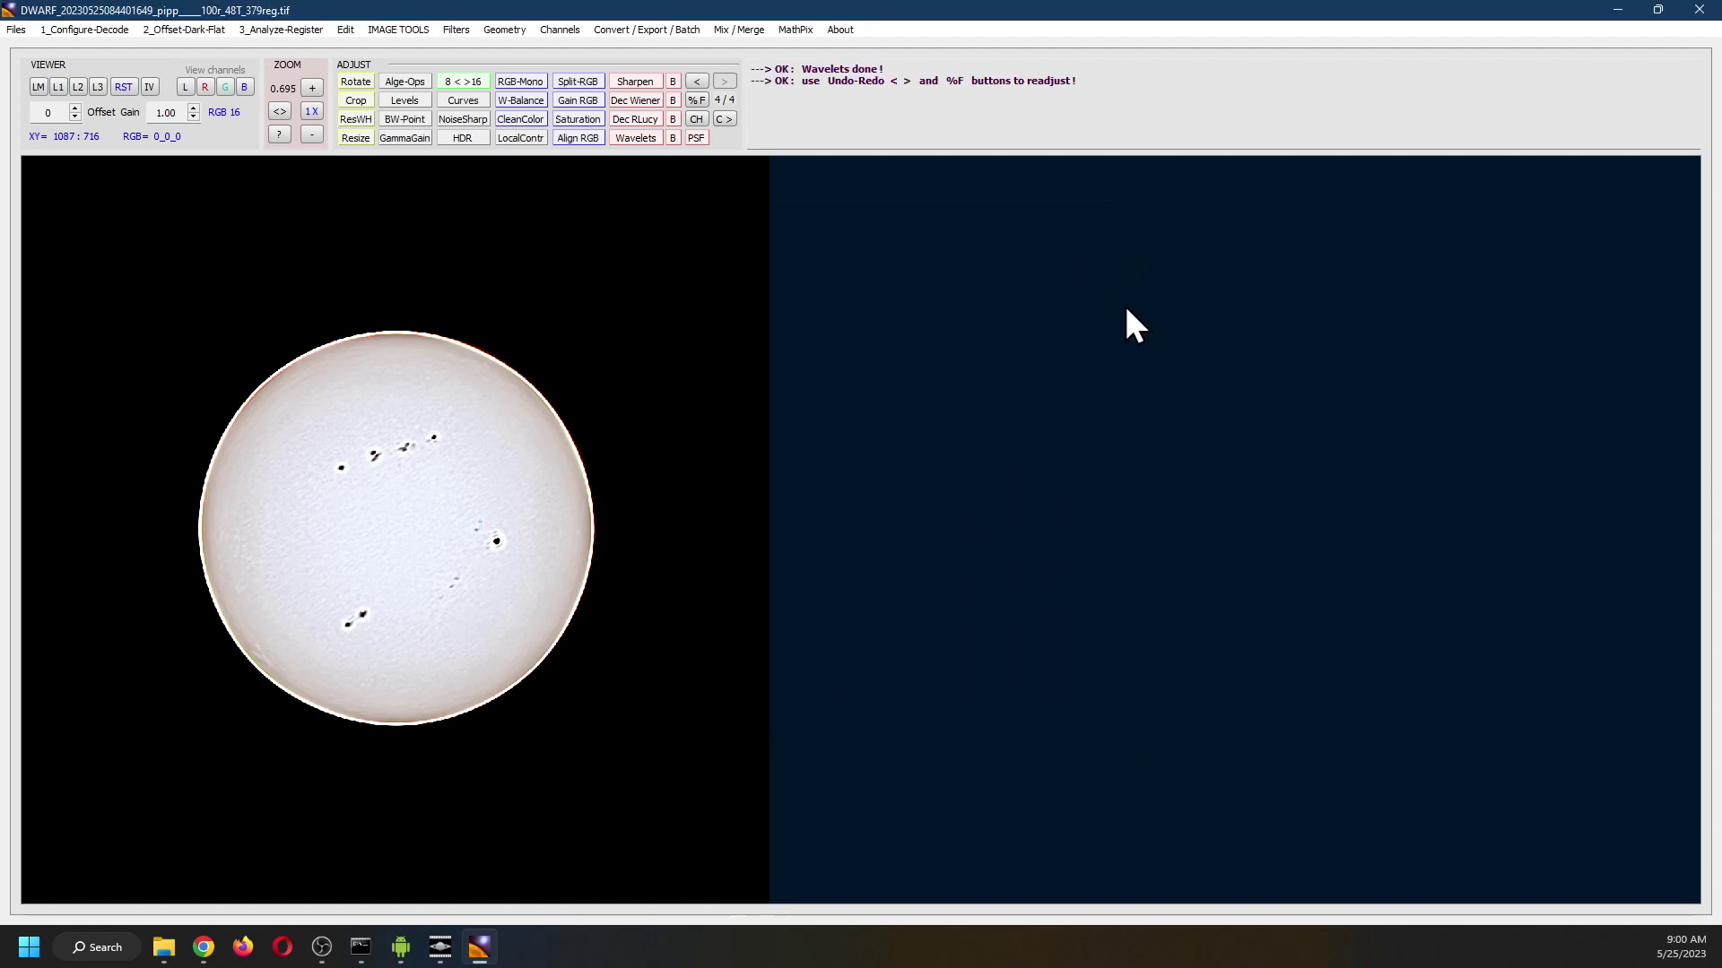
pyautogui.click(16, 30)
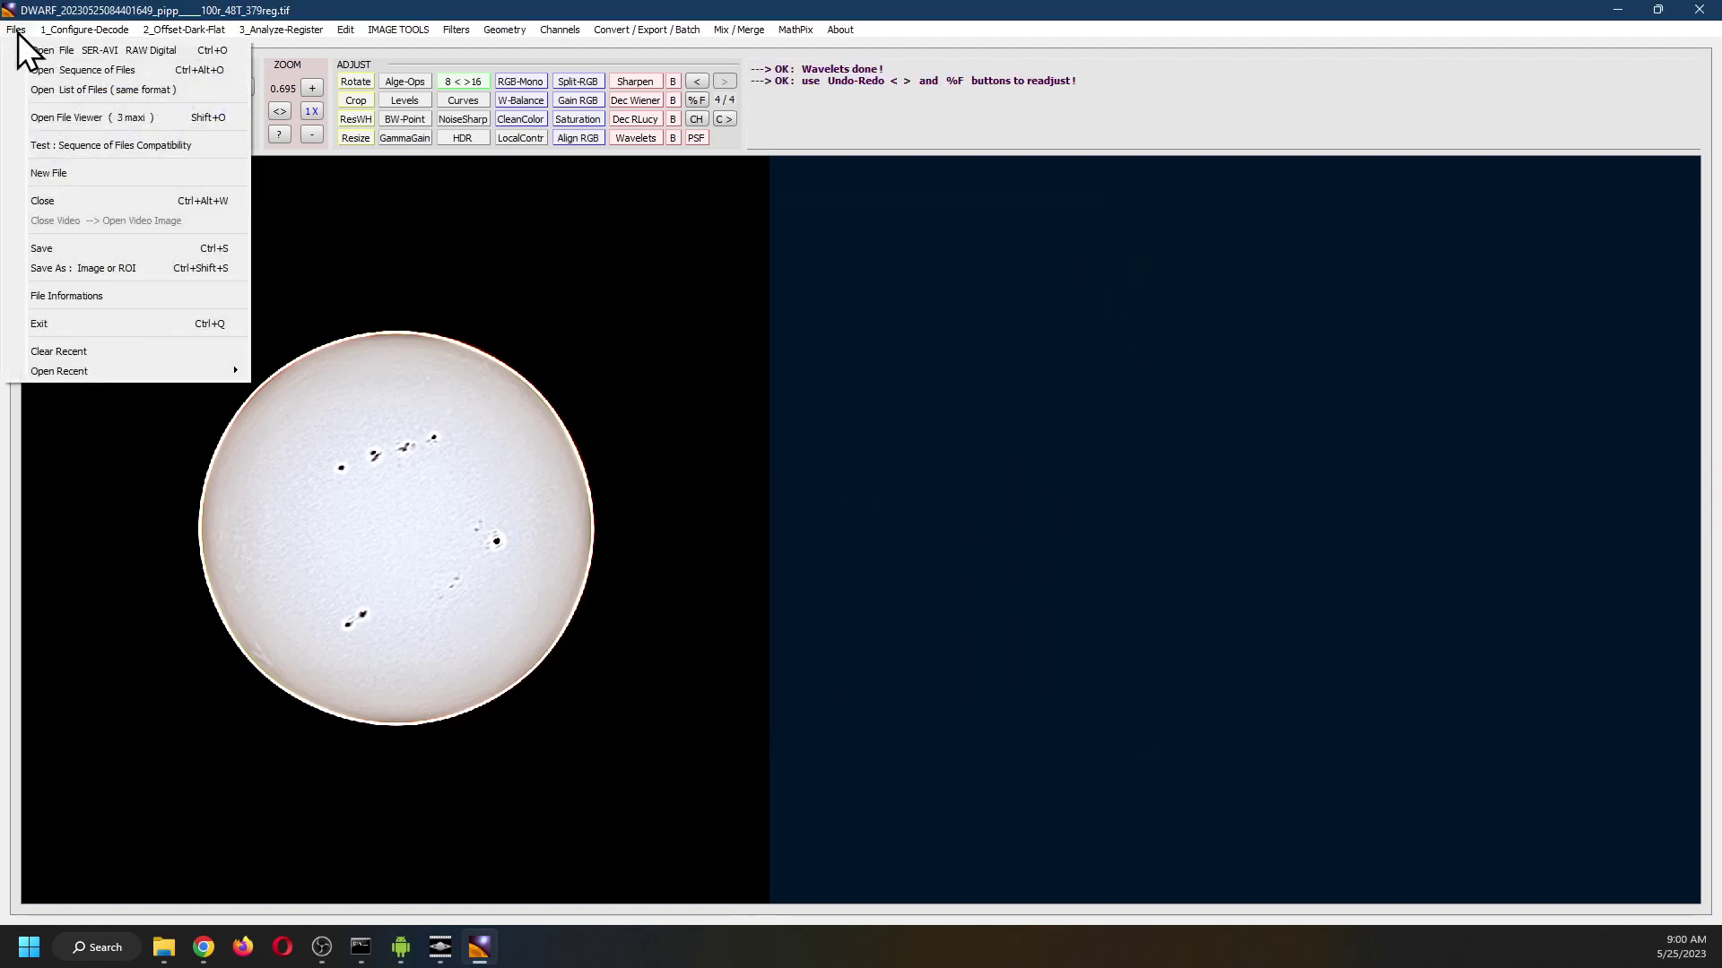
pyautogui.click(73, 267)
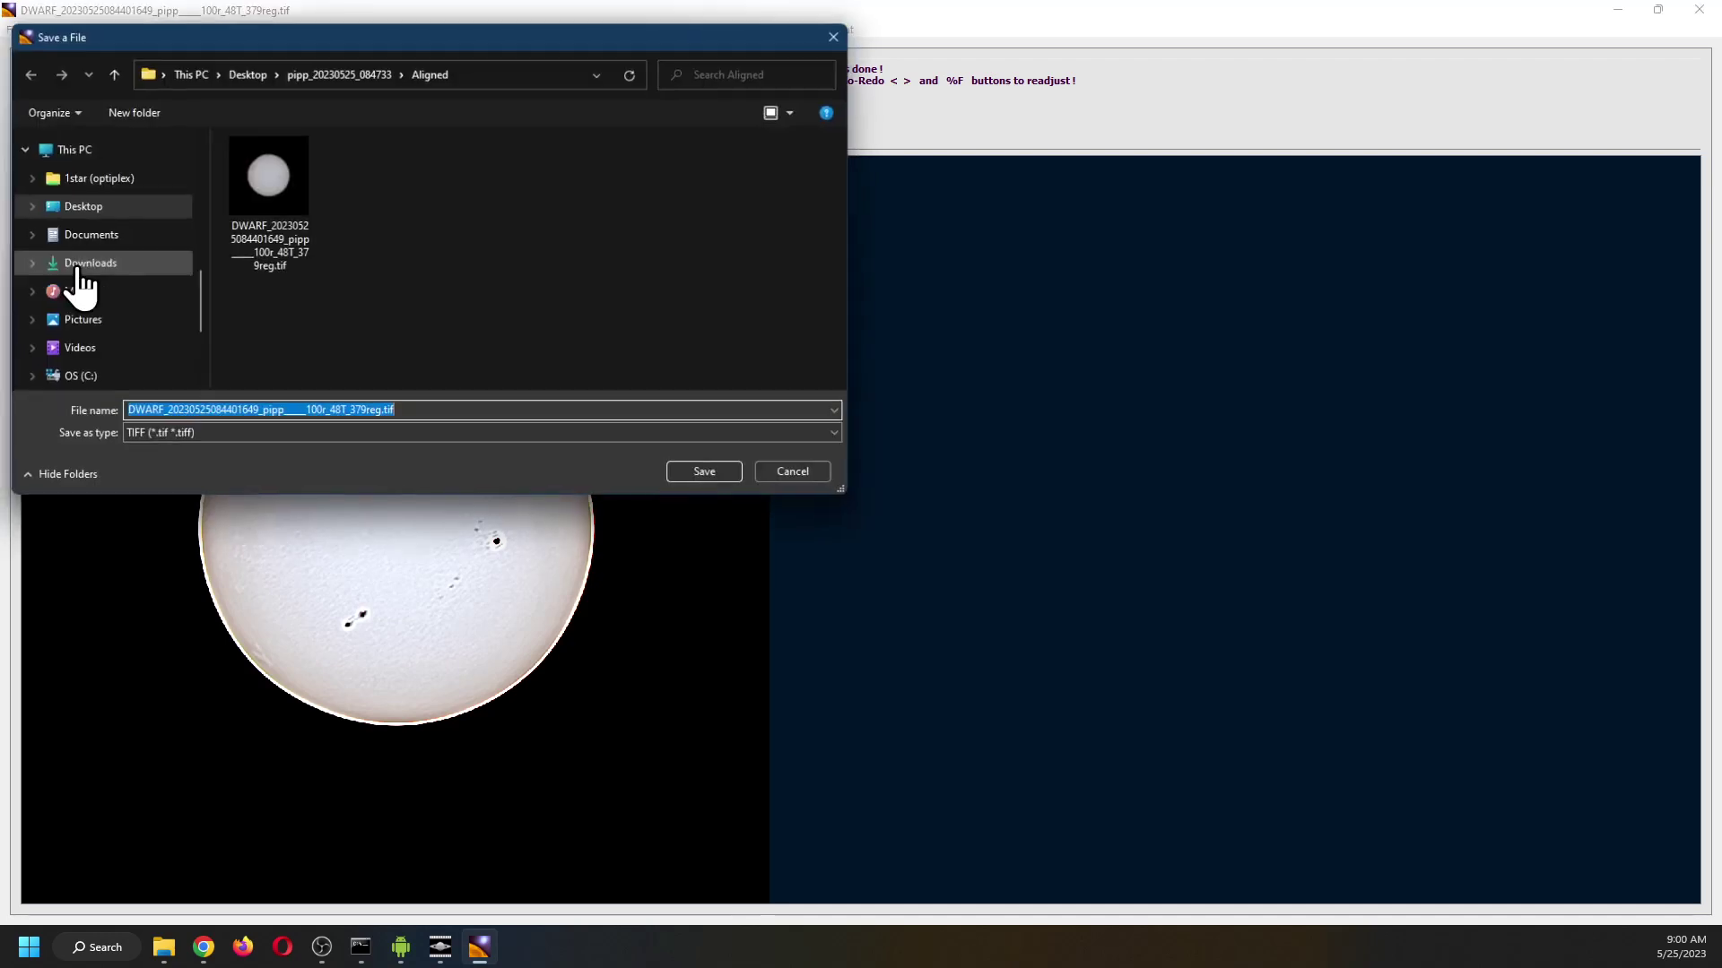
pyautogui.click(229, 434)
pyautogui.click(190, 507)
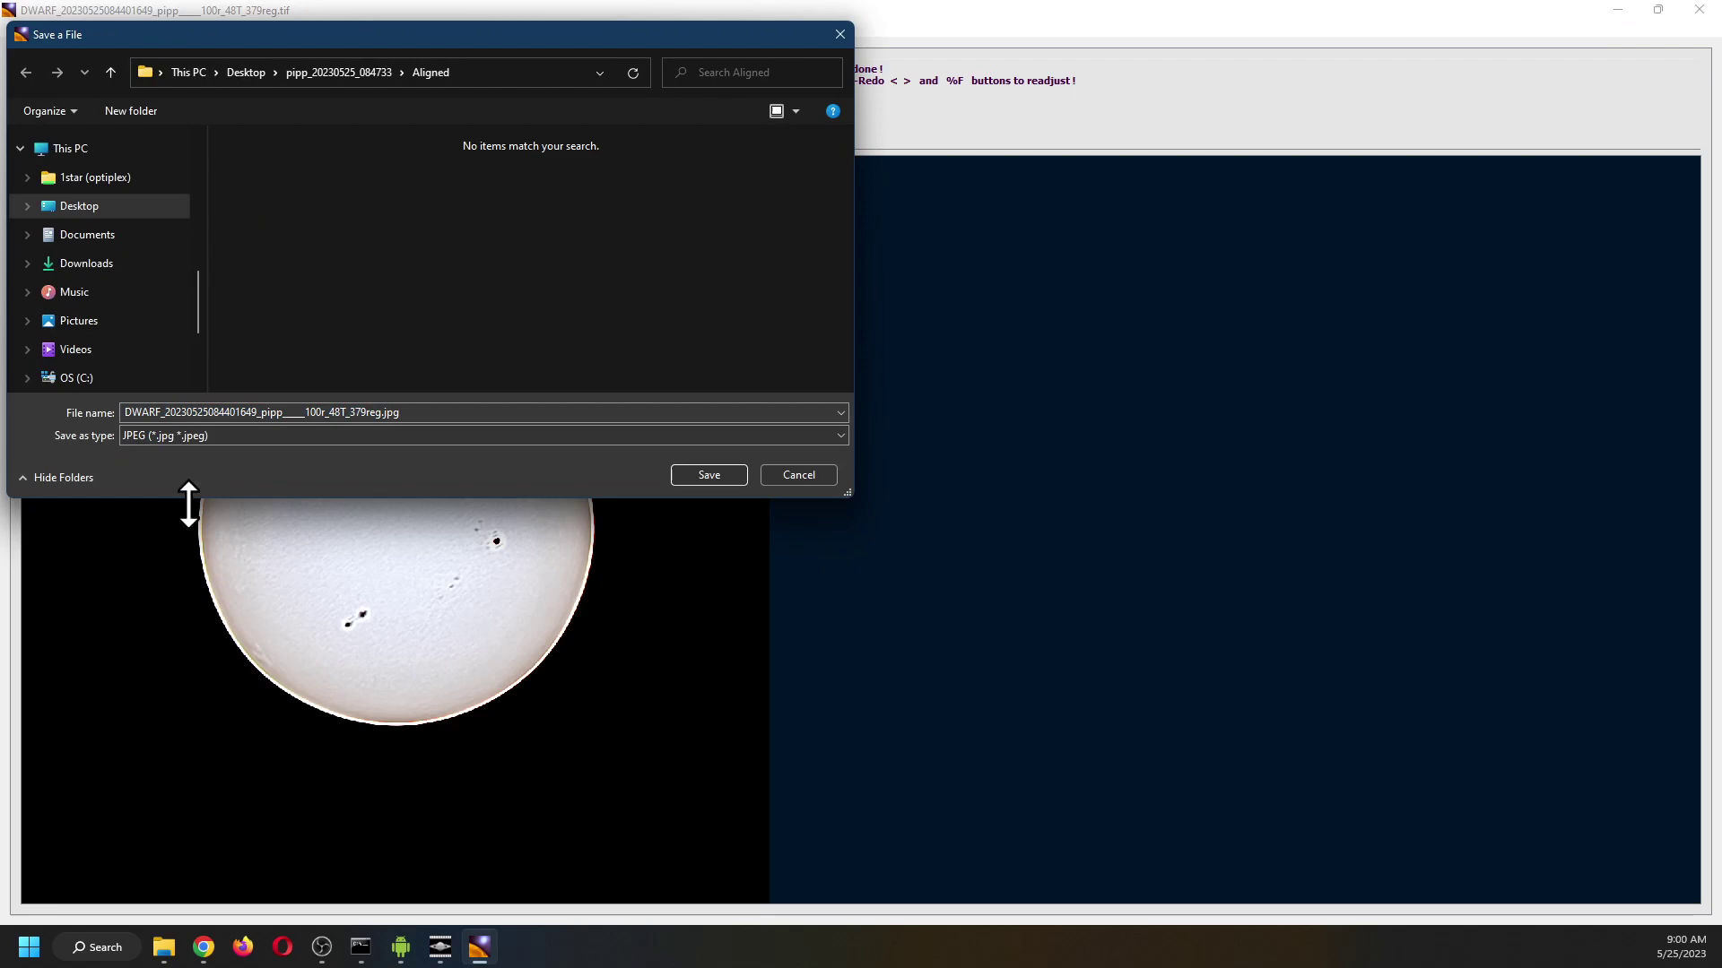
pyautogui.click(707, 474)
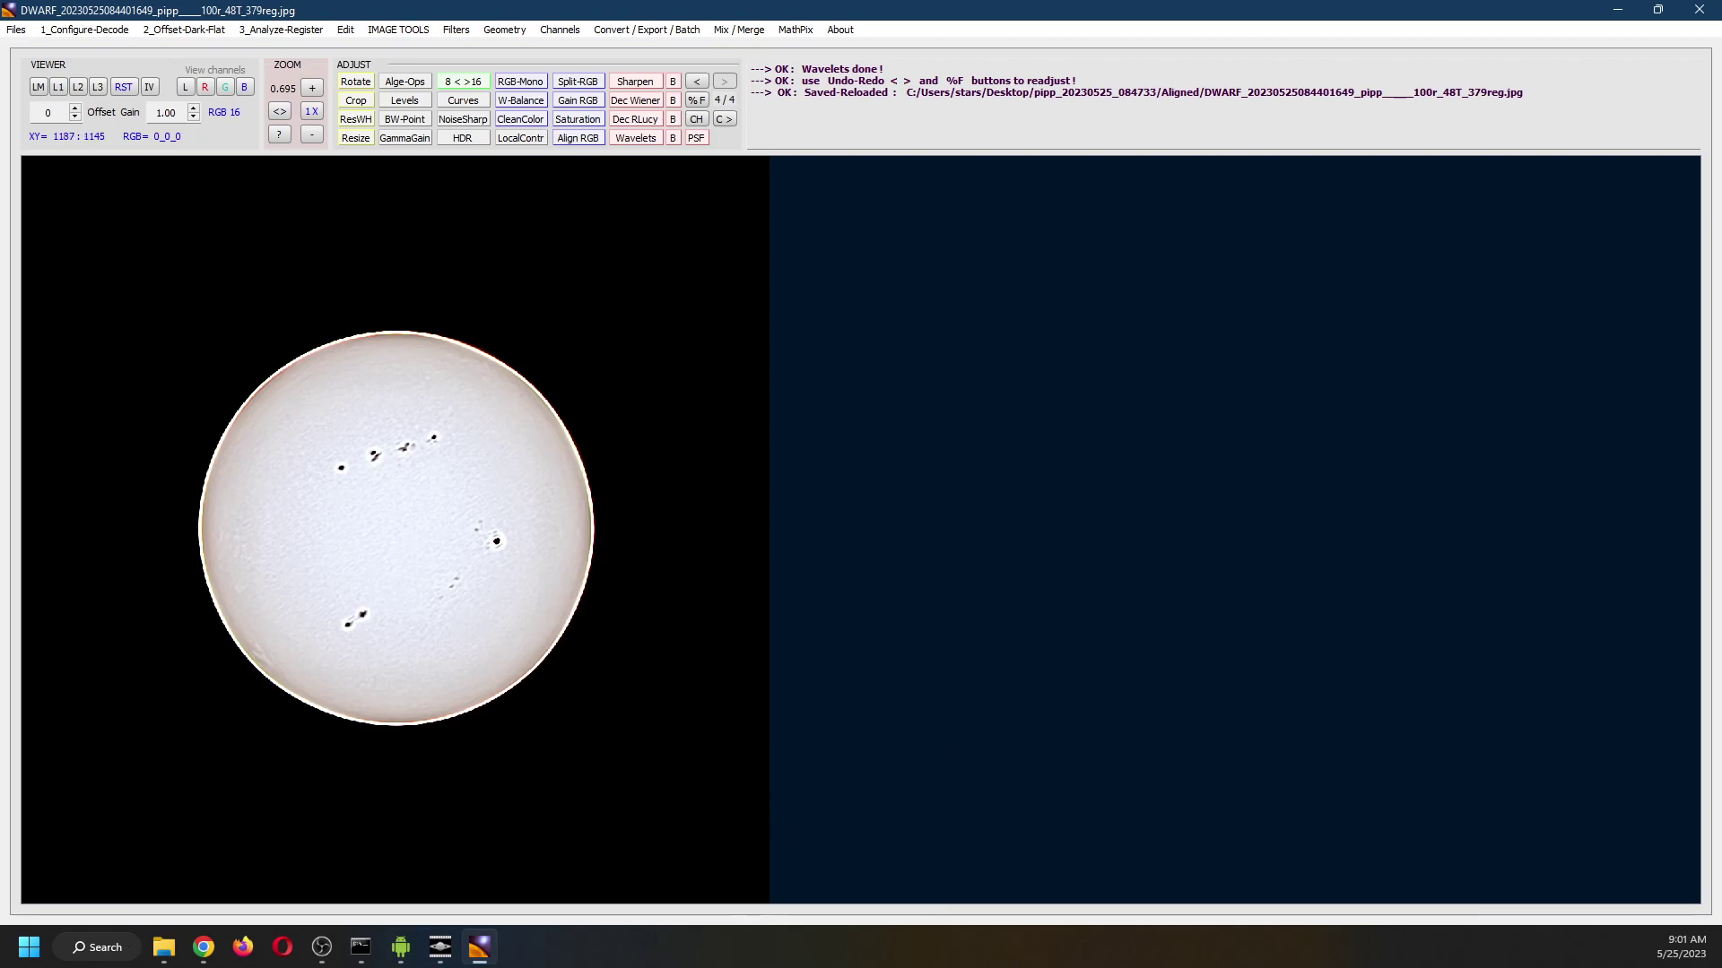
pyautogui.hotkey('alt', 'Tab')
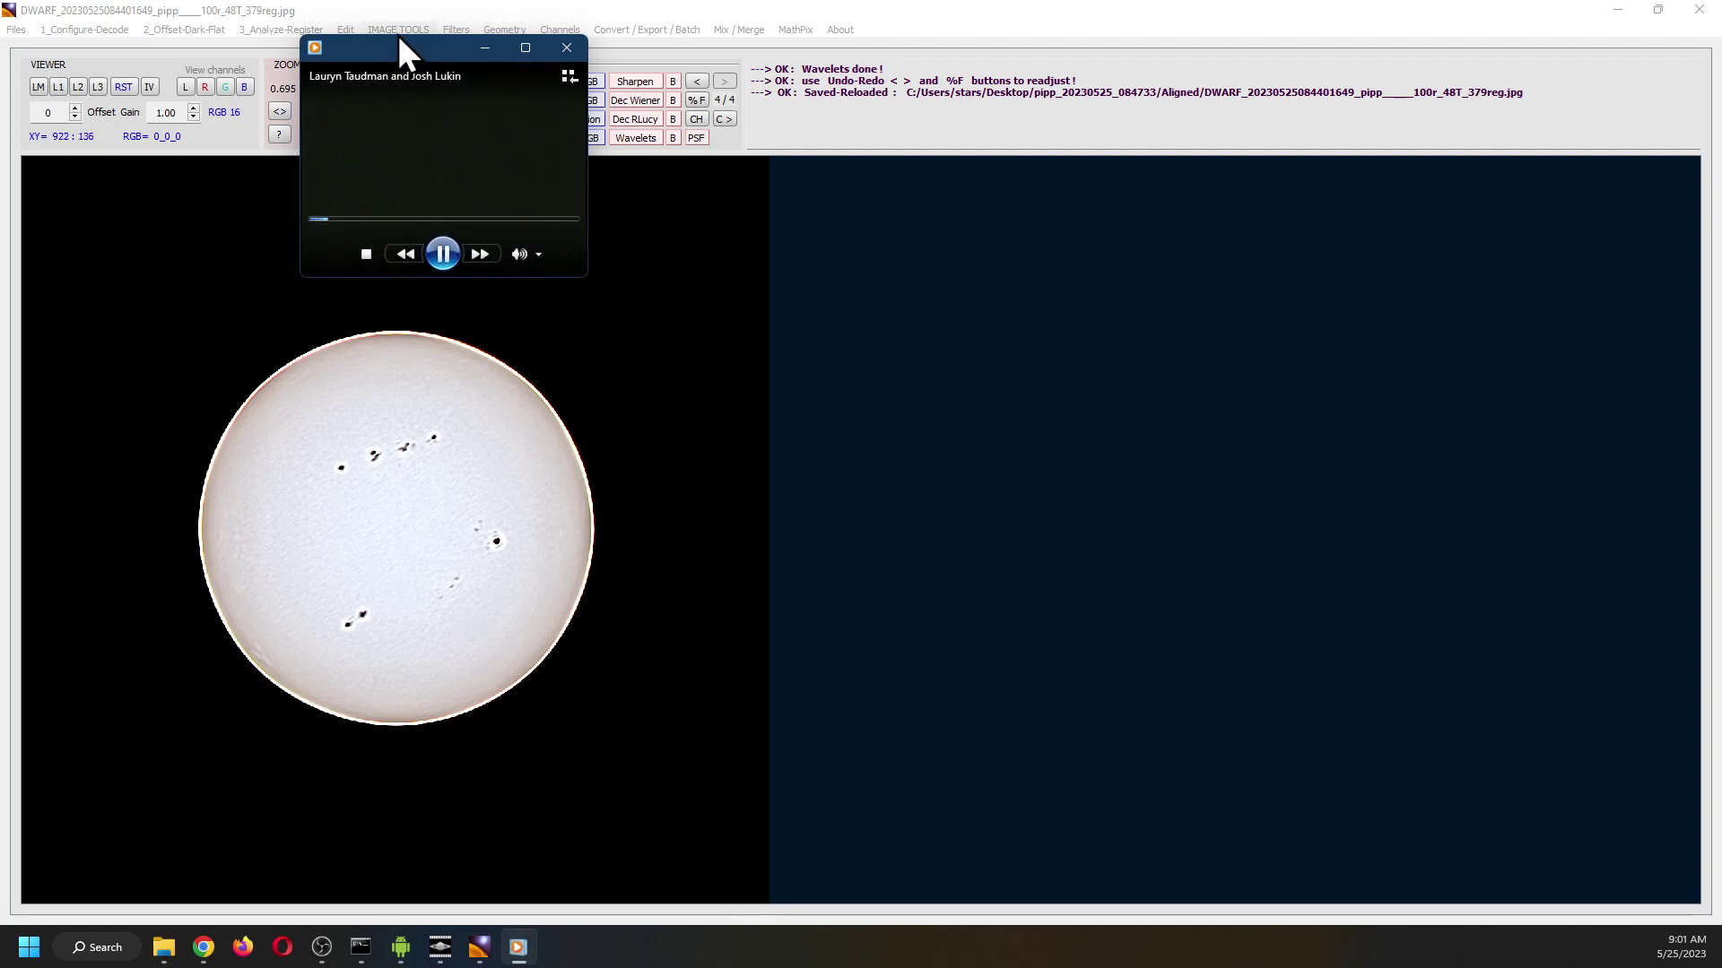
pyautogui.moveTo(412, 73); pyautogui.dragTo(466, 281)
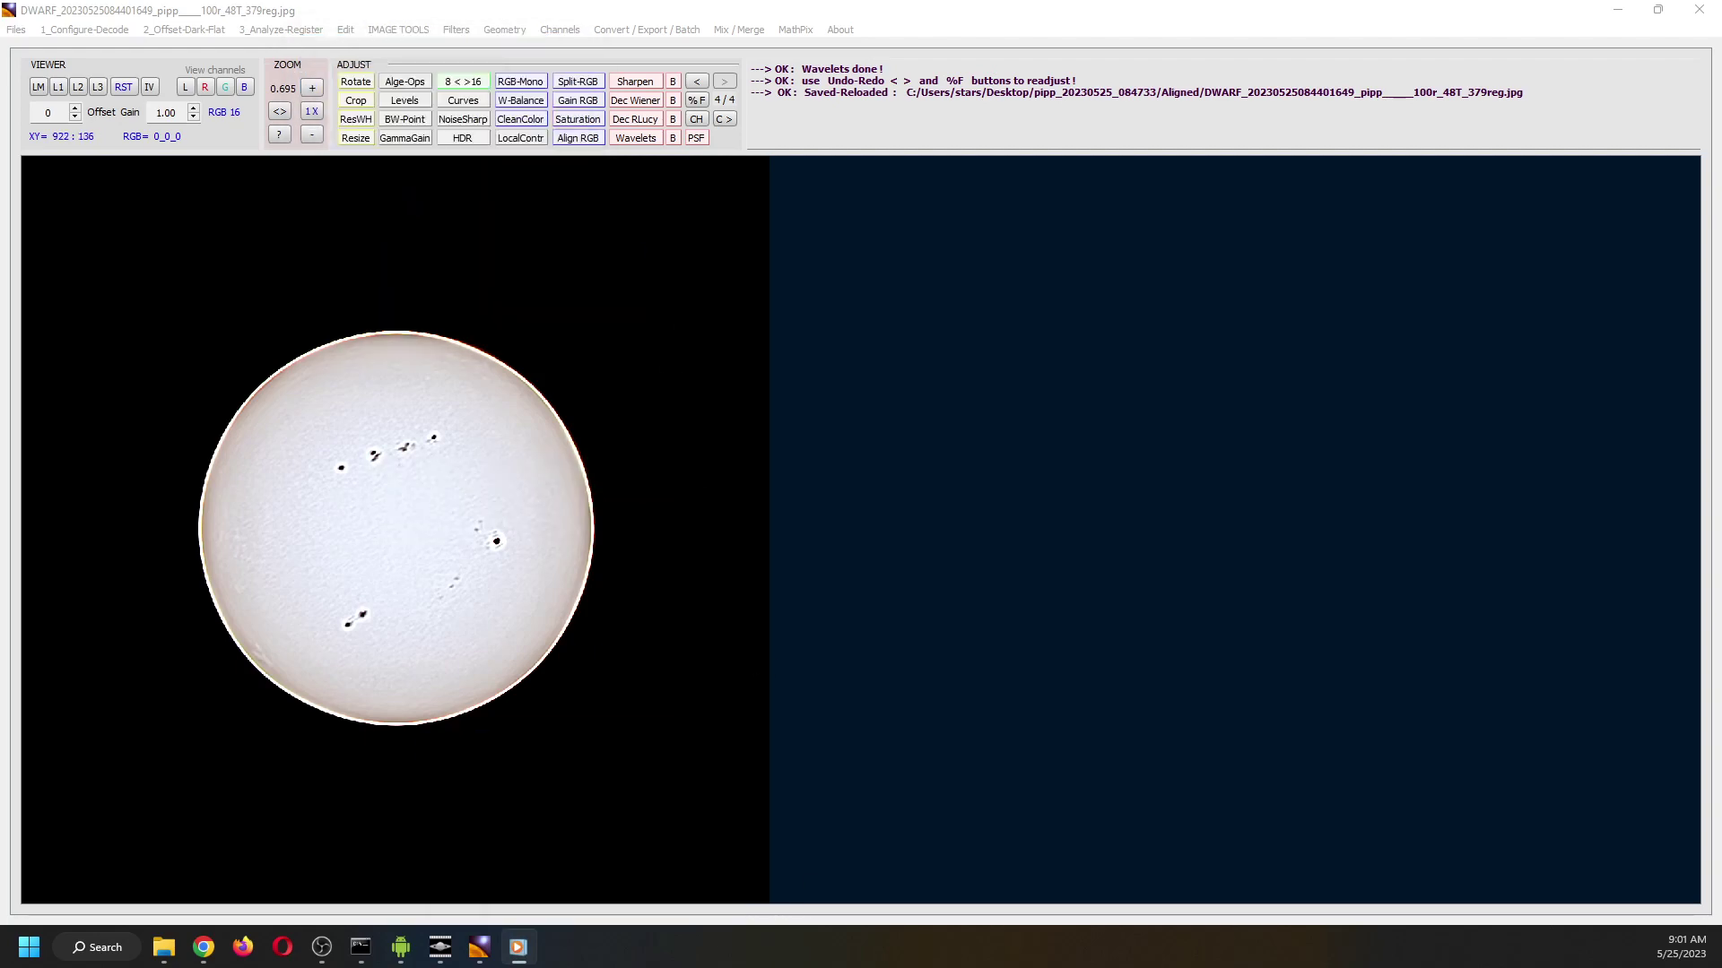